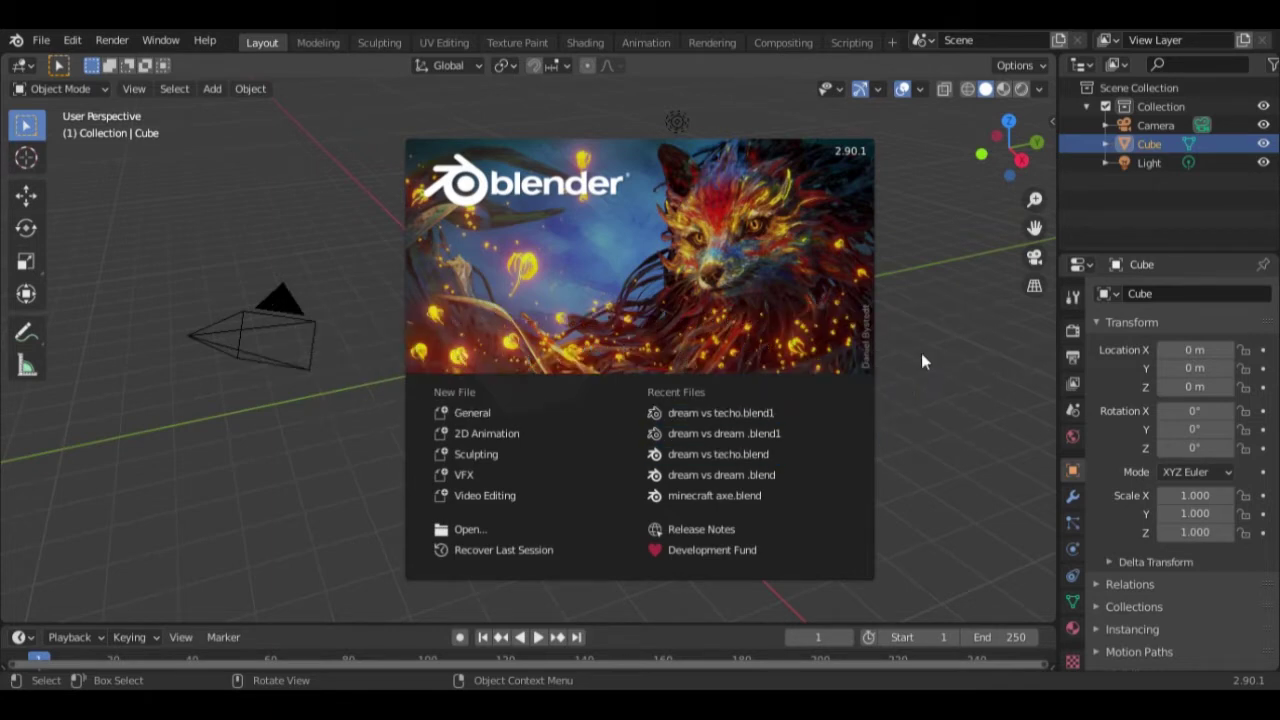
Step: Dismiss the splash screen and delete the default cube, camera and light
click(921, 353)
mouse_move(883, 362)
middle_down()
mouse_move(631, 343)
mouse_move(708, 349)
middle_up()
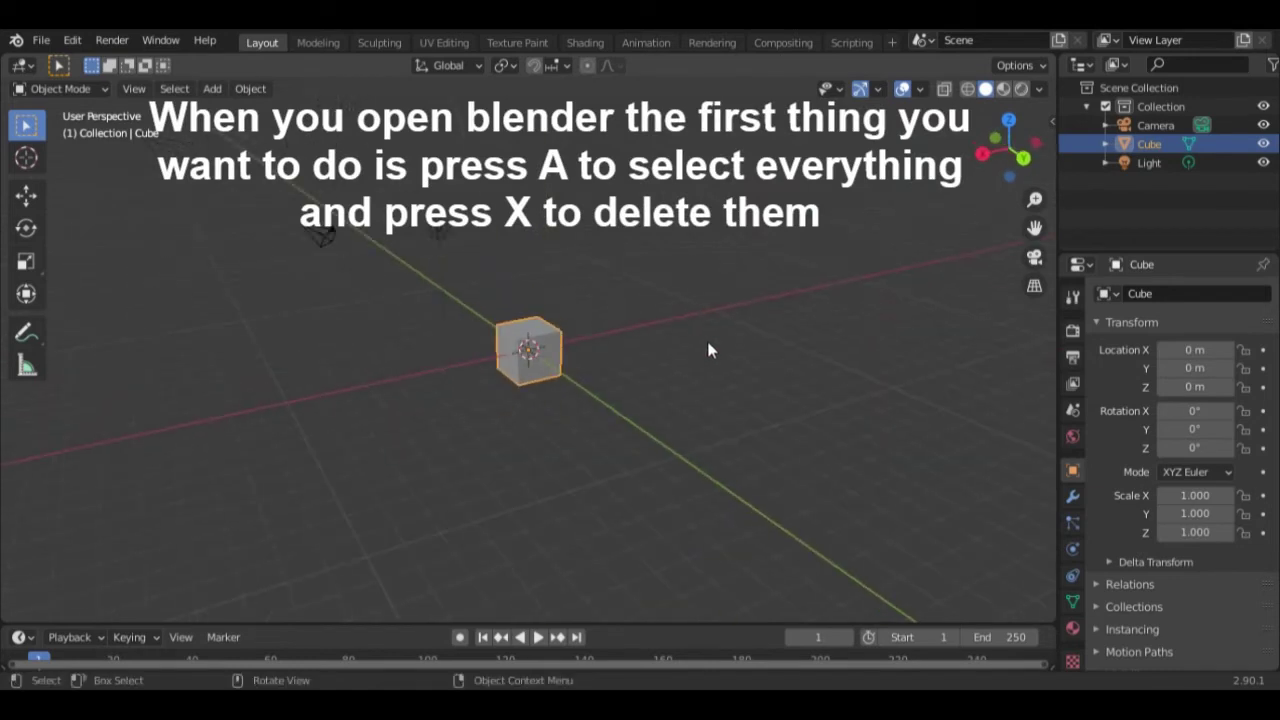
key(a)
key(x)
click(687, 349)
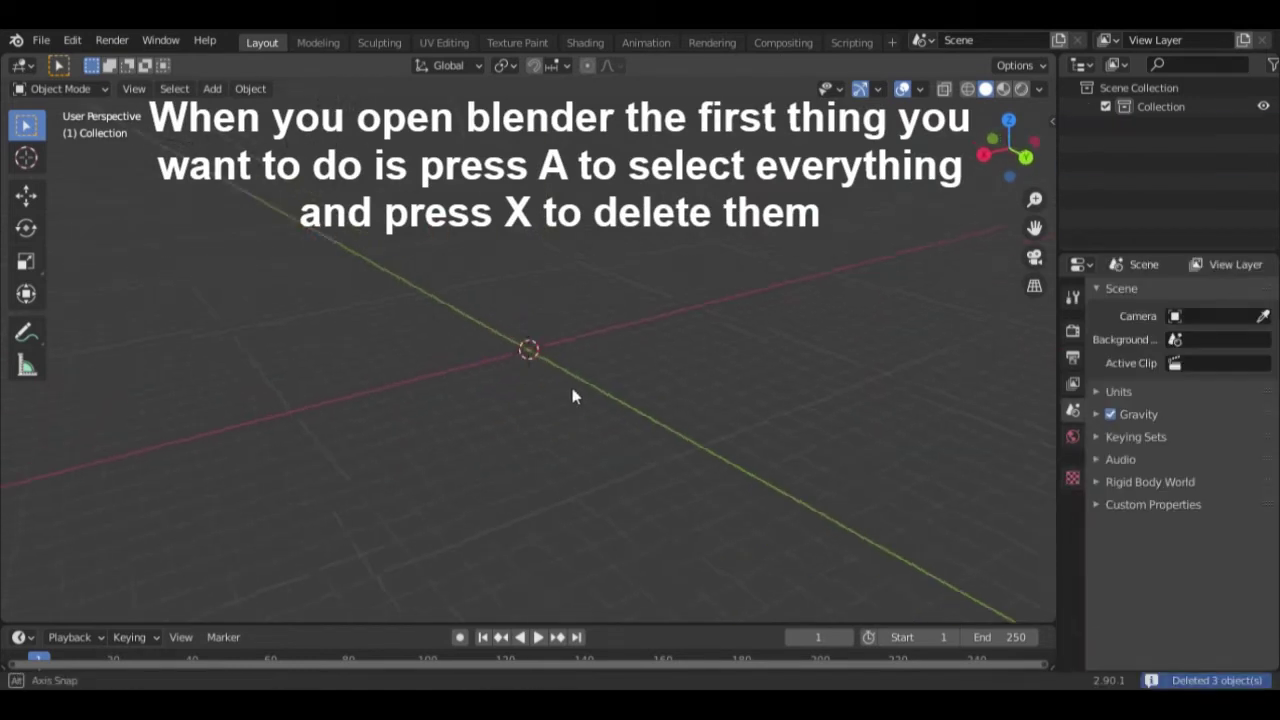
mouse_move(574, 394)
middle_down()
mouse_move(543, 376)
mouse_move(663, 389)
middle_up()
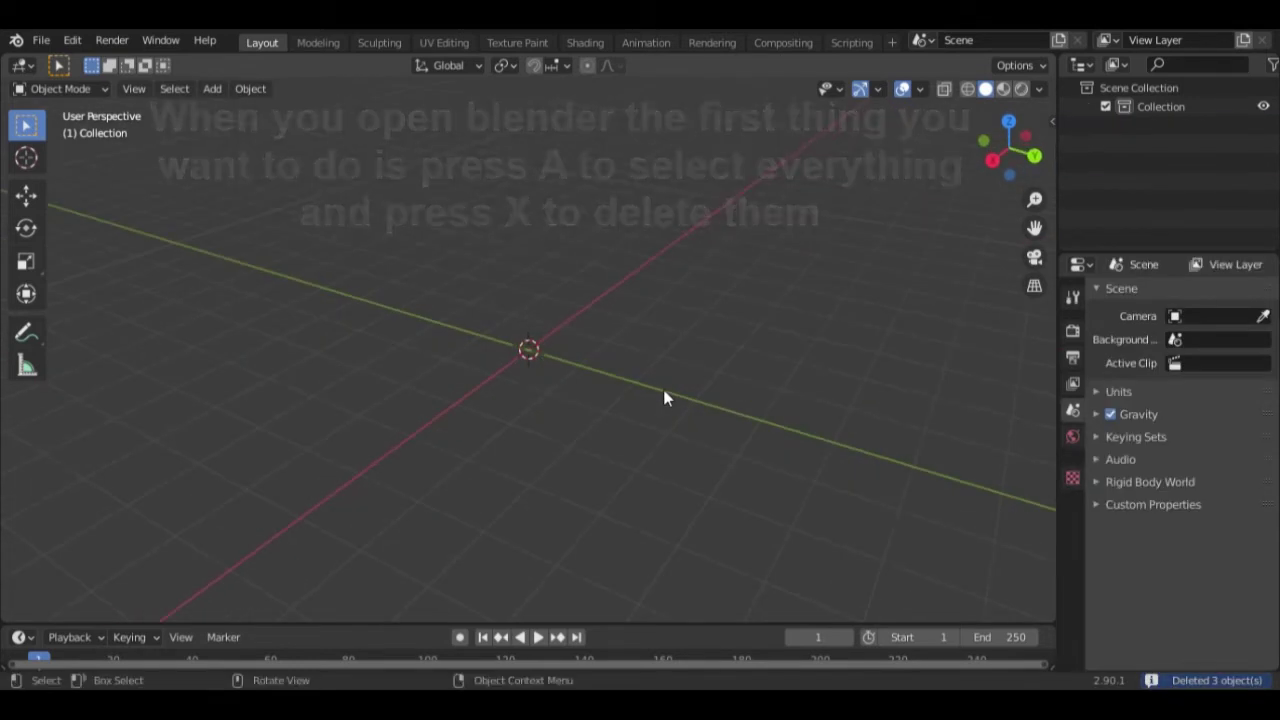
key(shift+a)
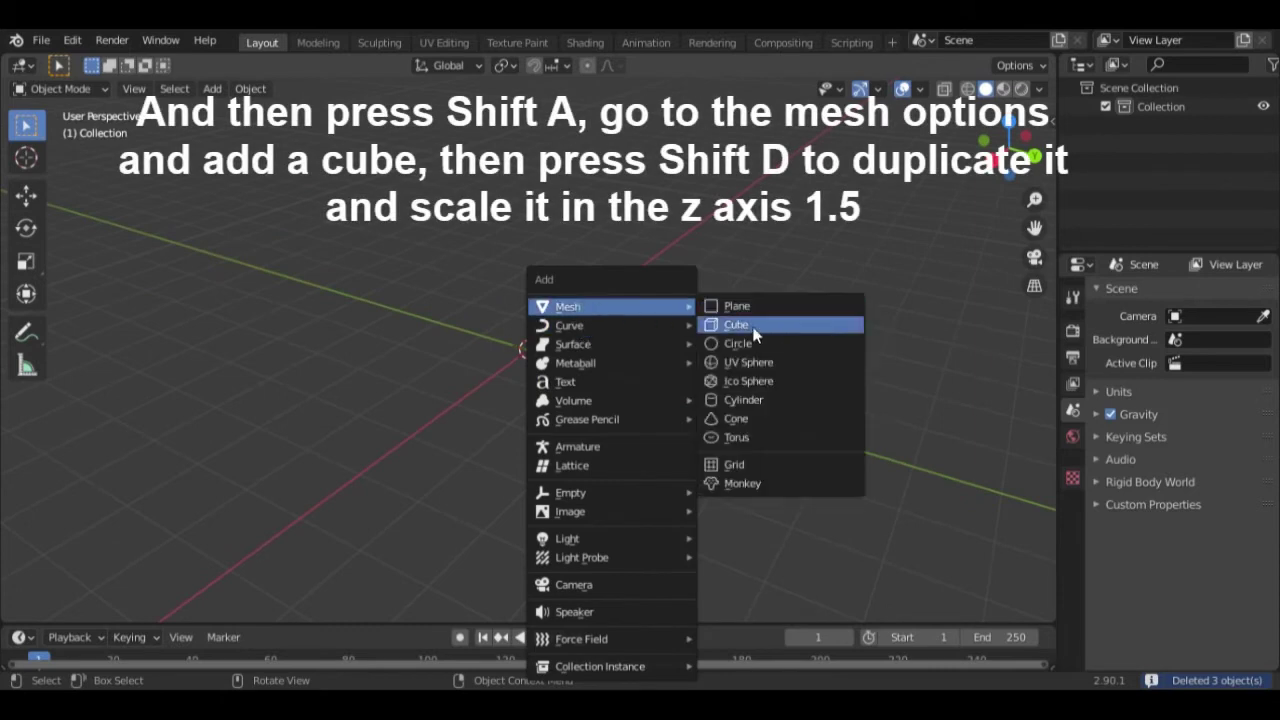
Step: Add a cube and a duplicate of it stretched to 1.5 along Z
click(733, 324)
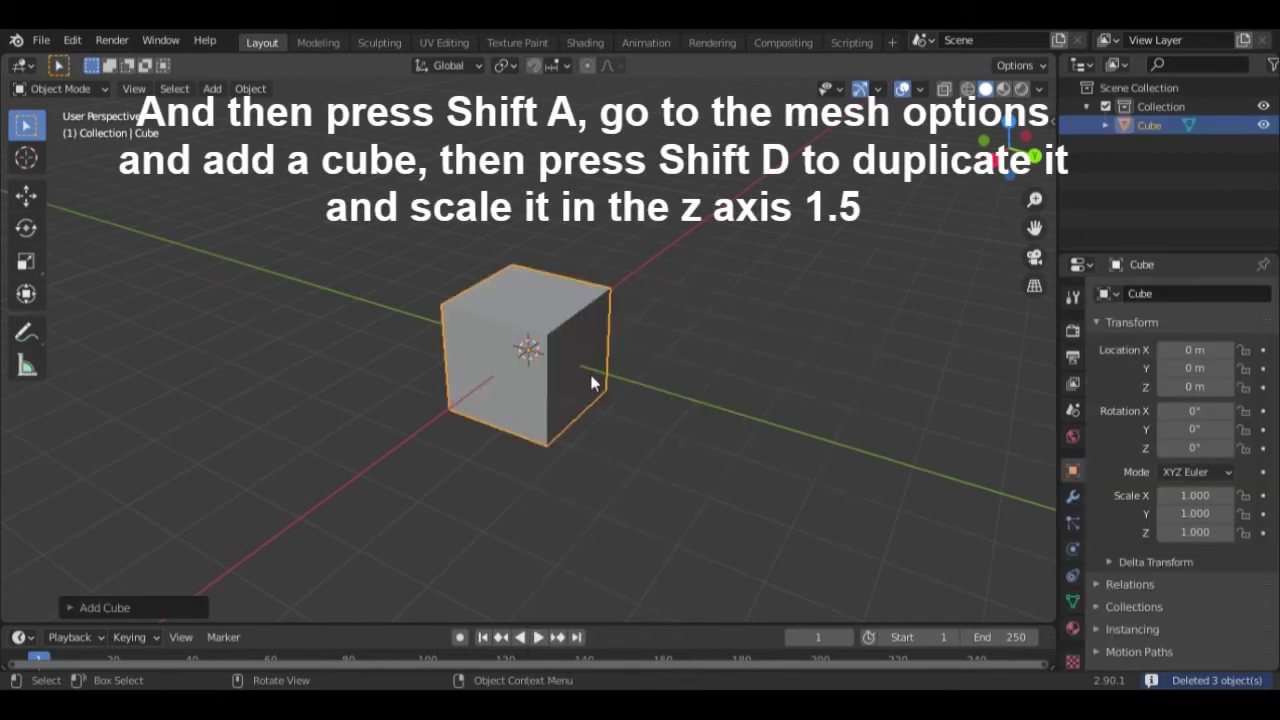
key(shift+d)
right_click(667, 386)
mouse_move(667, 386)
middle_down()
mouse_move(677, 403)
mouse_move(656, 400)
middle_up()
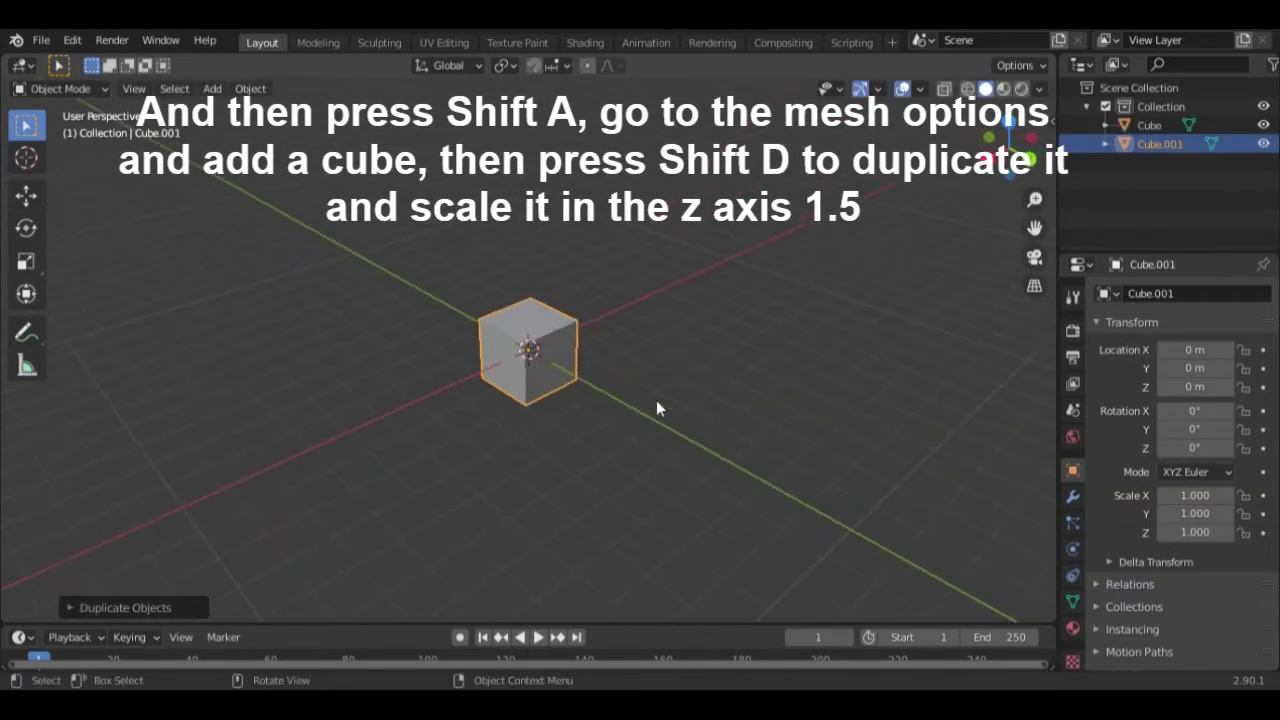
key(s)
text(z)
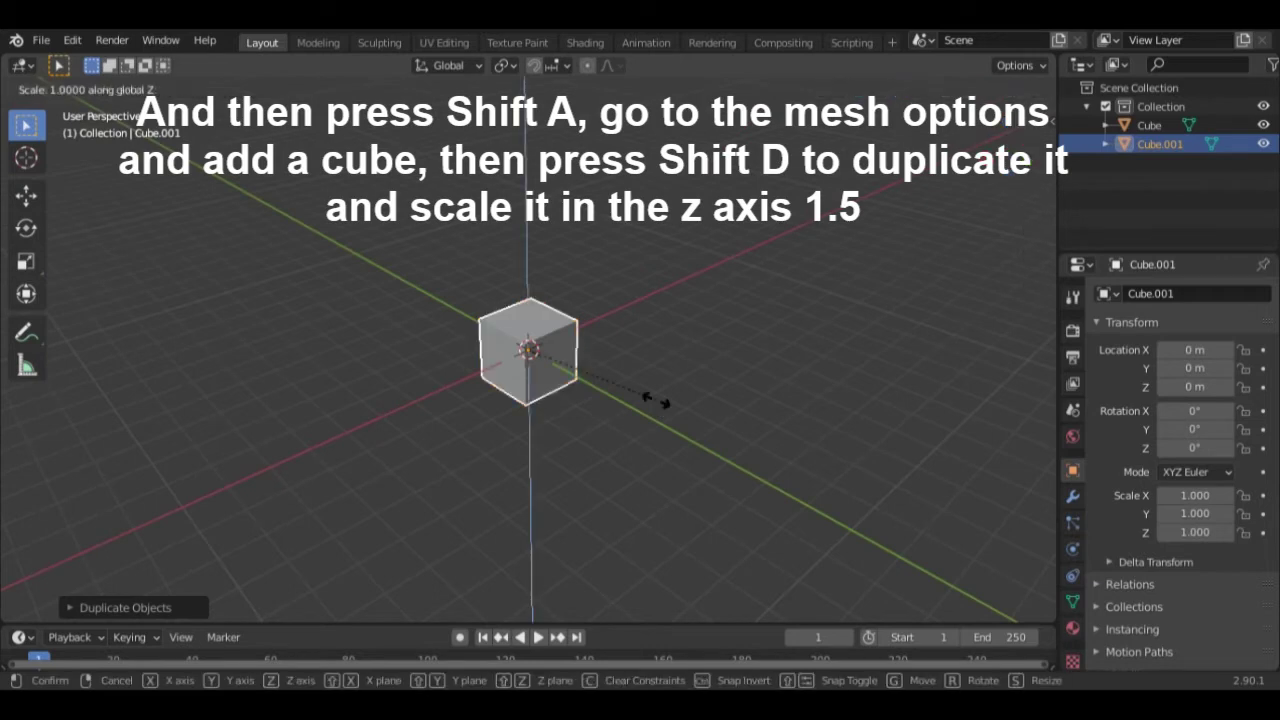
text(1.5)
key(Return)
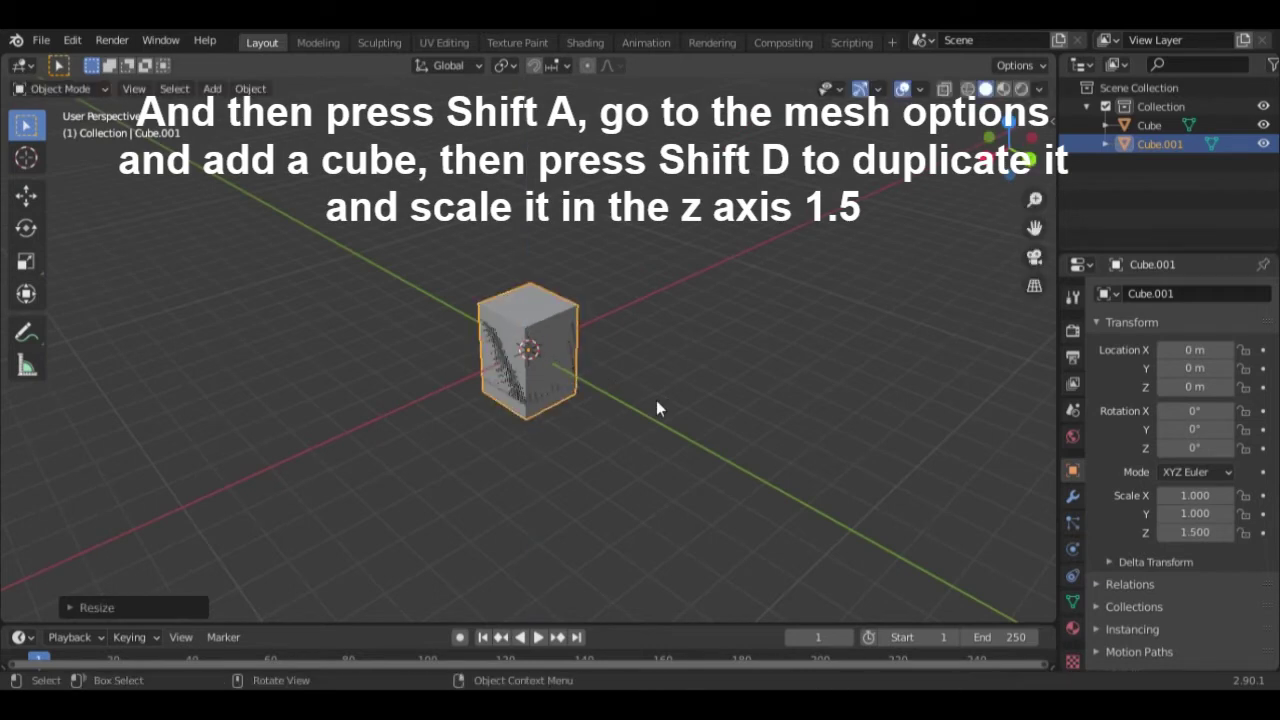
Step: Move the stretched copy down 2.5 m, thin it to 0.5 in Y, and view from the front
key(g)
key(z)
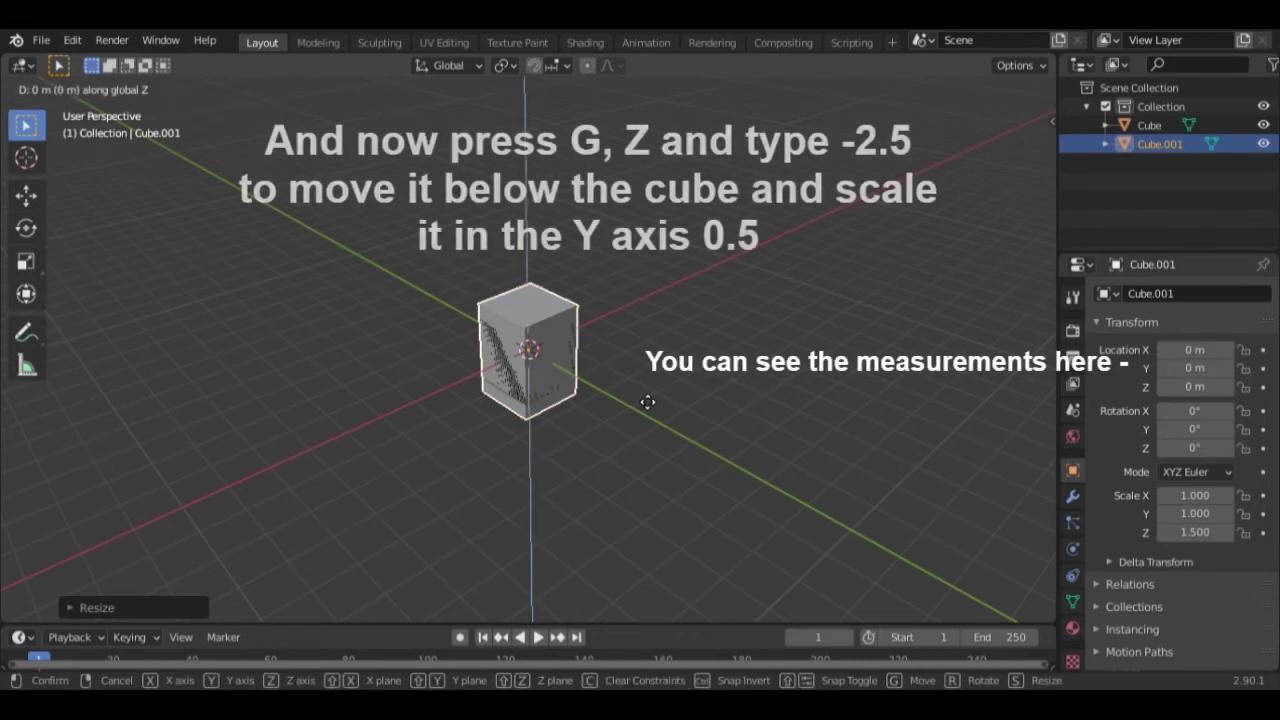
text(3)
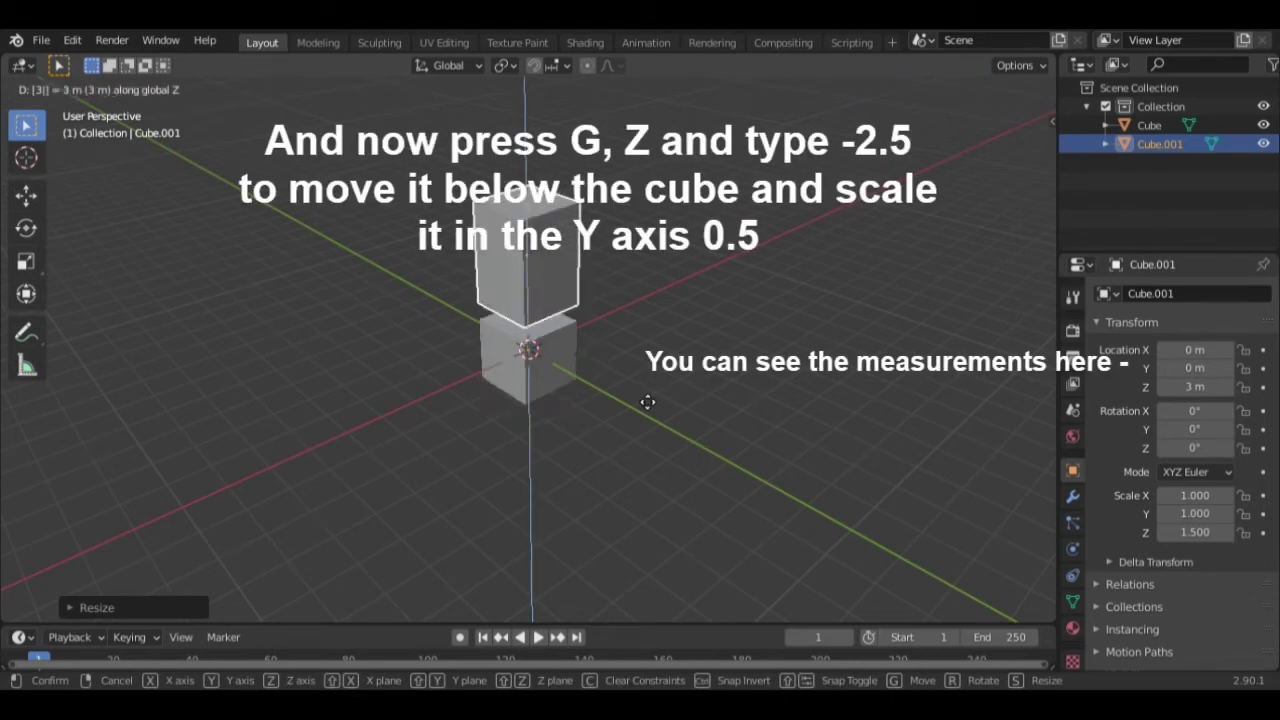
key(BackSpace)
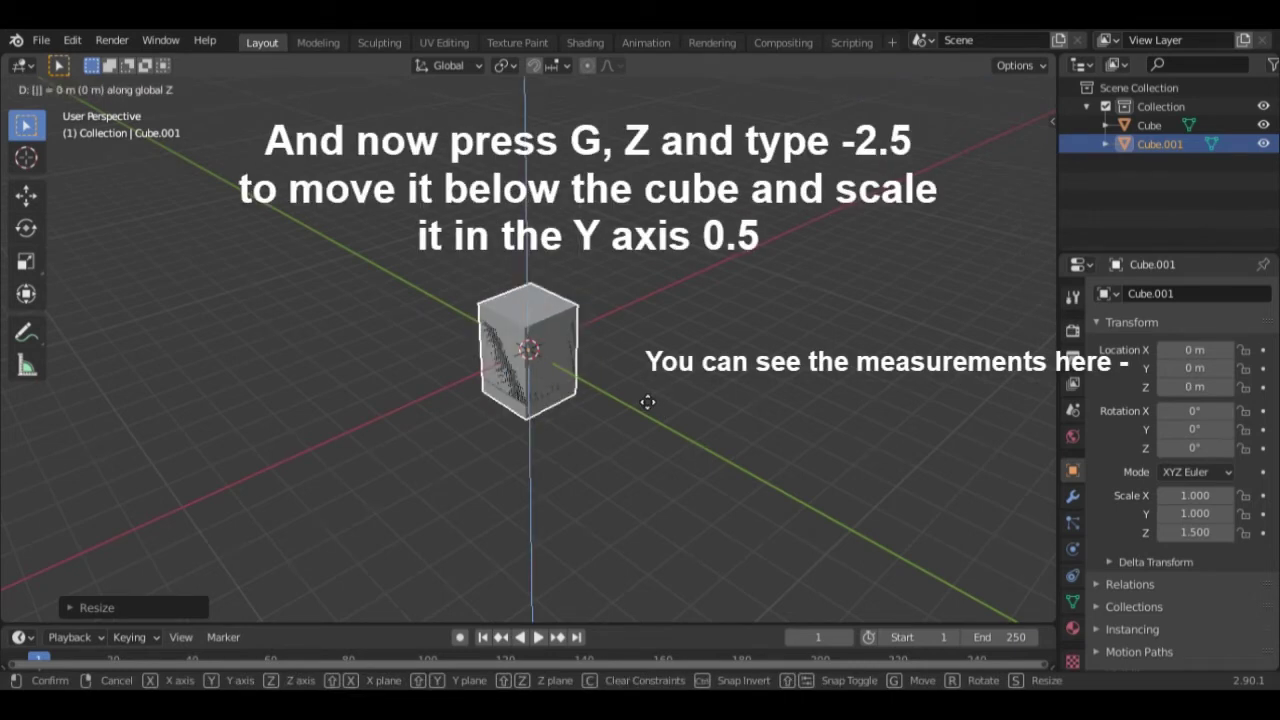
text(-(2.)
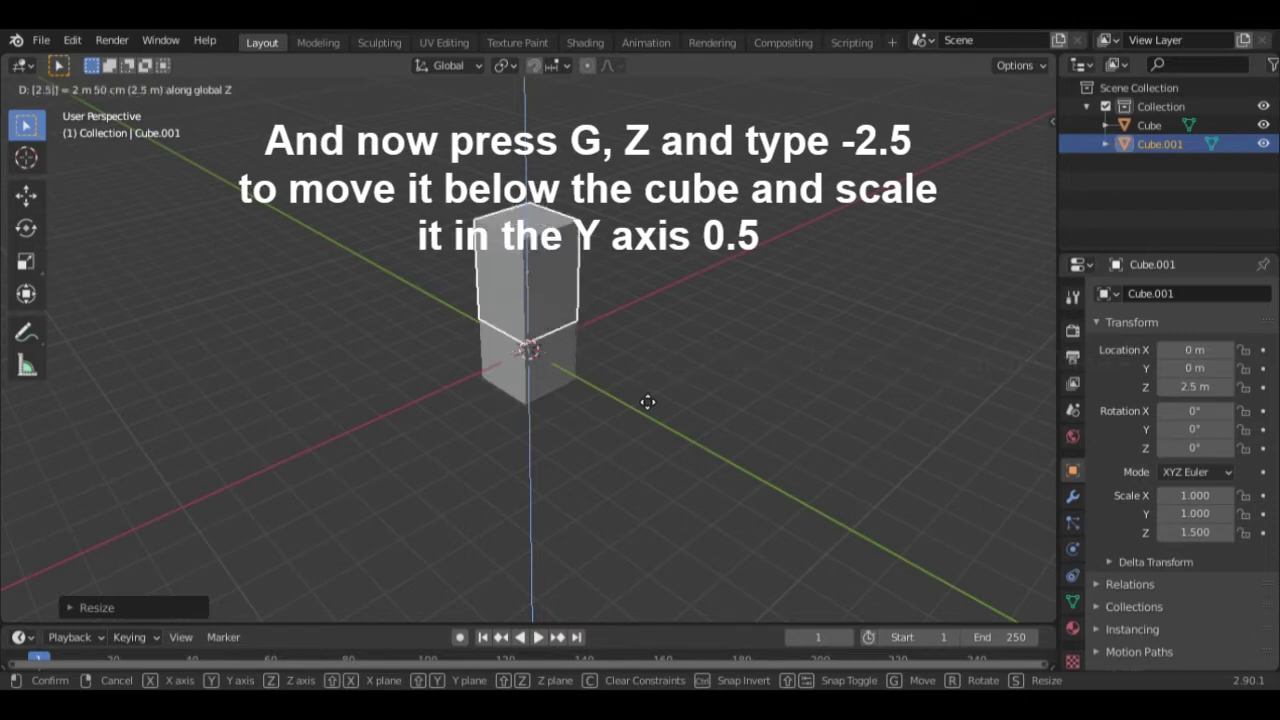
text(5)
key(Return)
key(s)
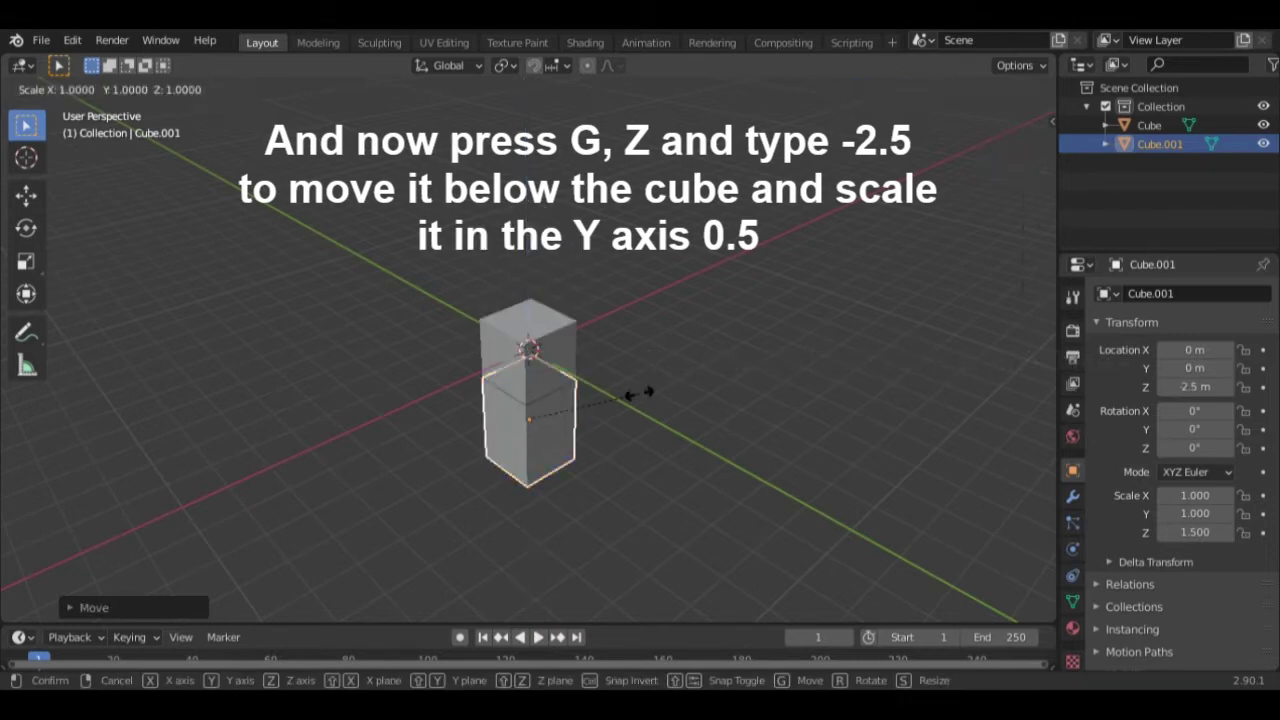
text(y)
text(.5)
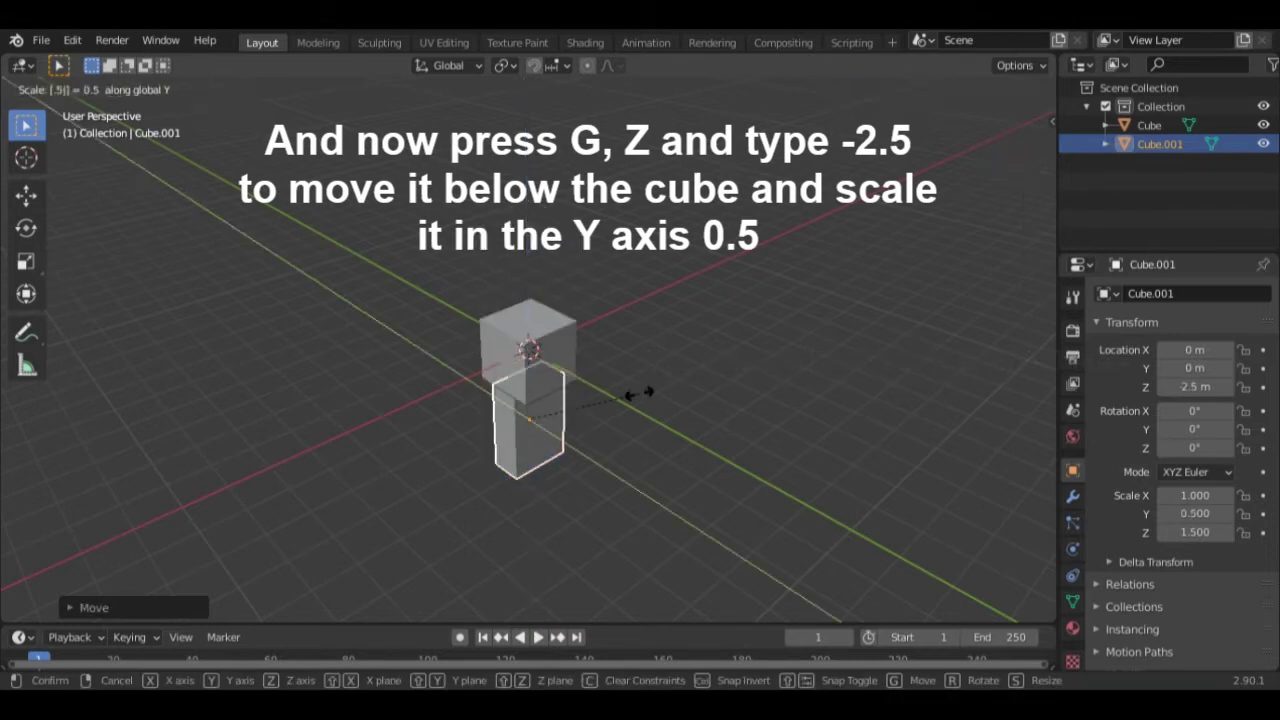
key(Return)
mouse_move(693, 385)
middle_down()
mouse_move(483, 293)
mouse_move(658, 319)
middle_up()
key(KP_1)
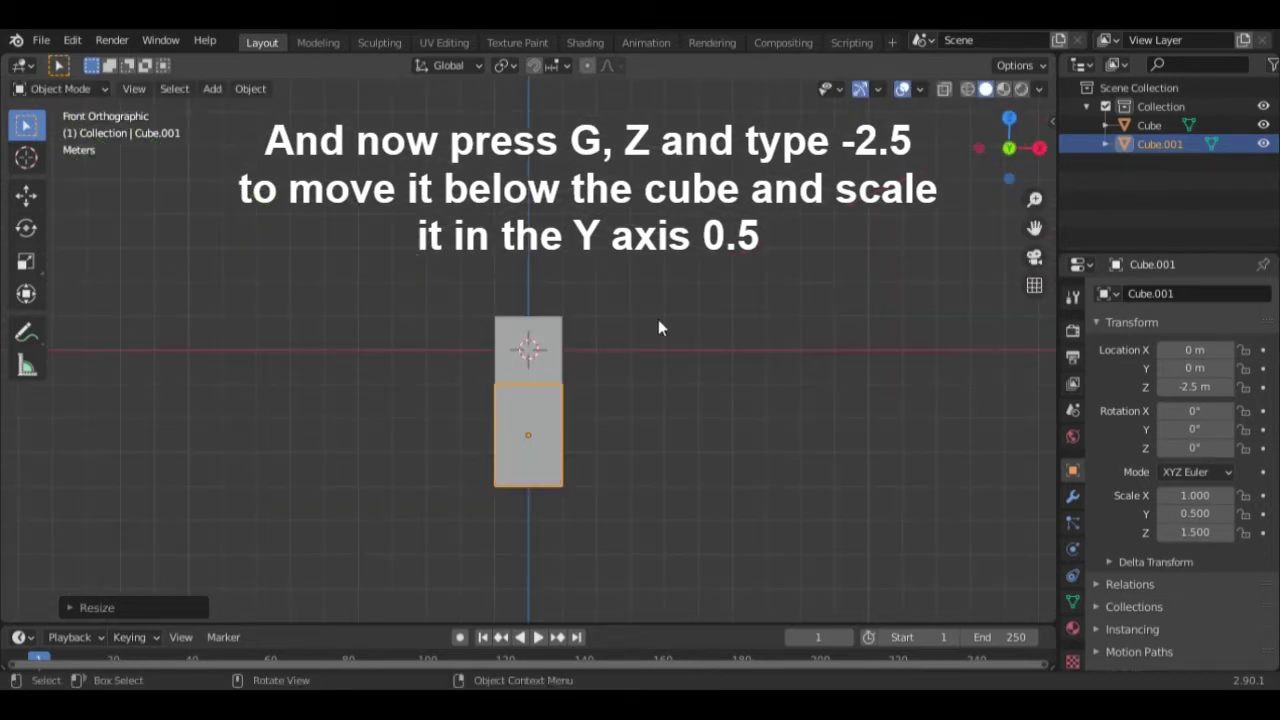
Step: Duplicate the lower block, narrow it to 0.5 in X, and move it 1.5 m right as an arm
key(shift+d)
right_click(558, 430)
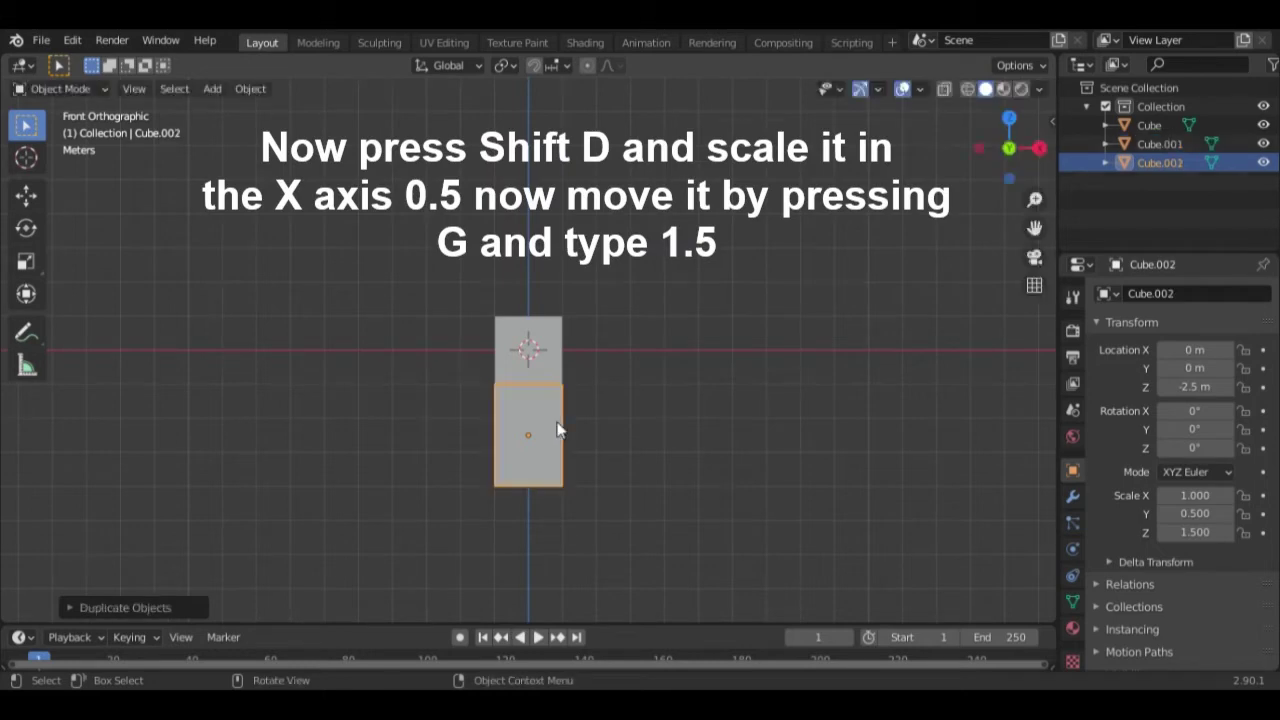
text(sx)
text(.5)
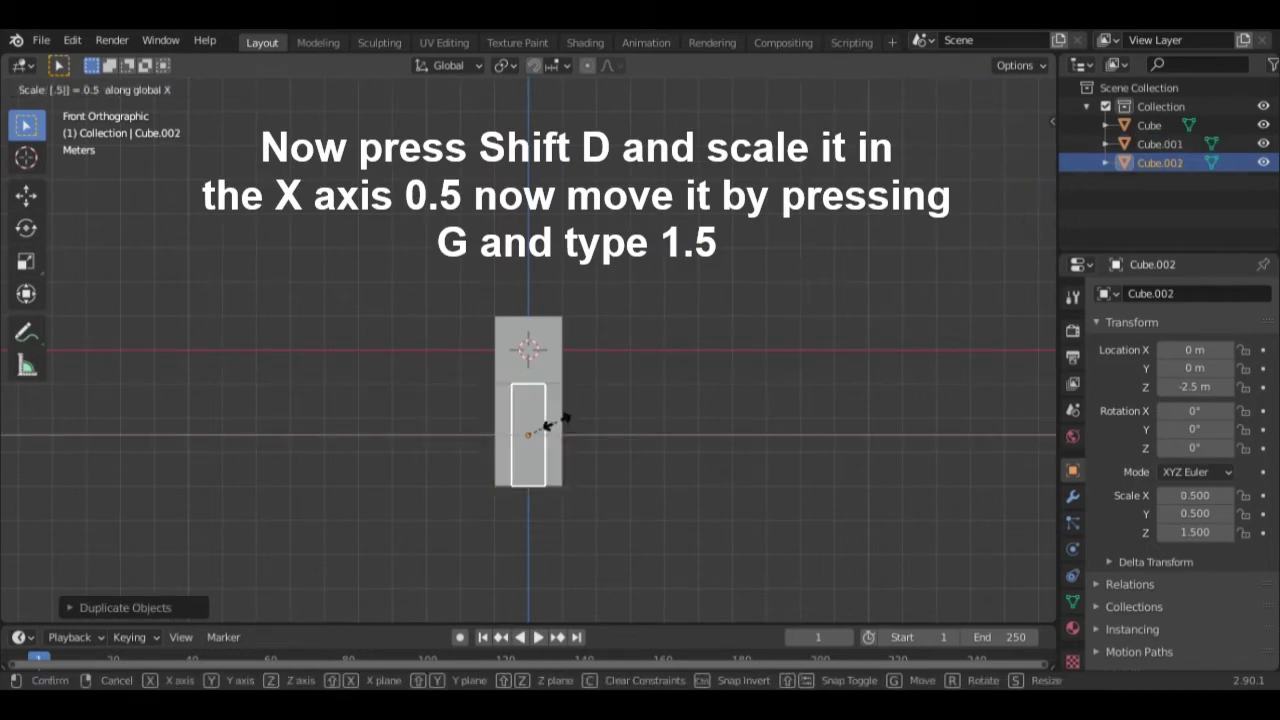
key(Return)
scroll(556, 428, up, 2)
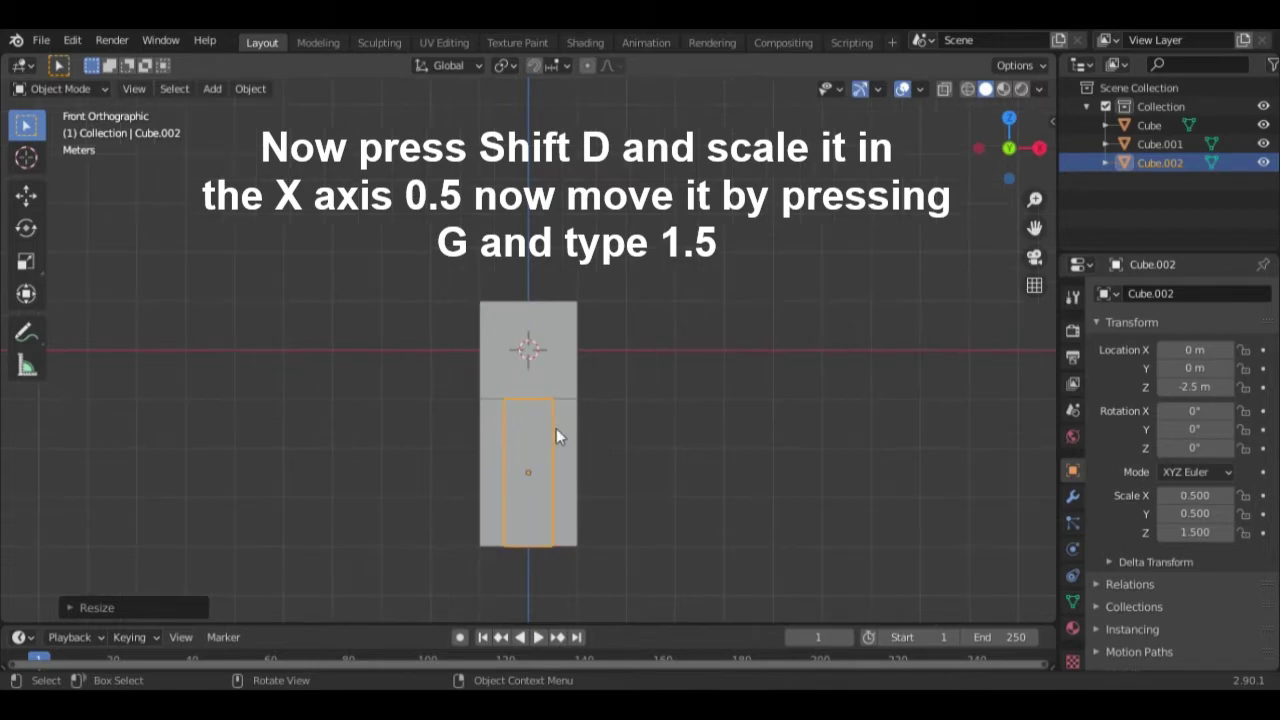
key(g)
text(x)
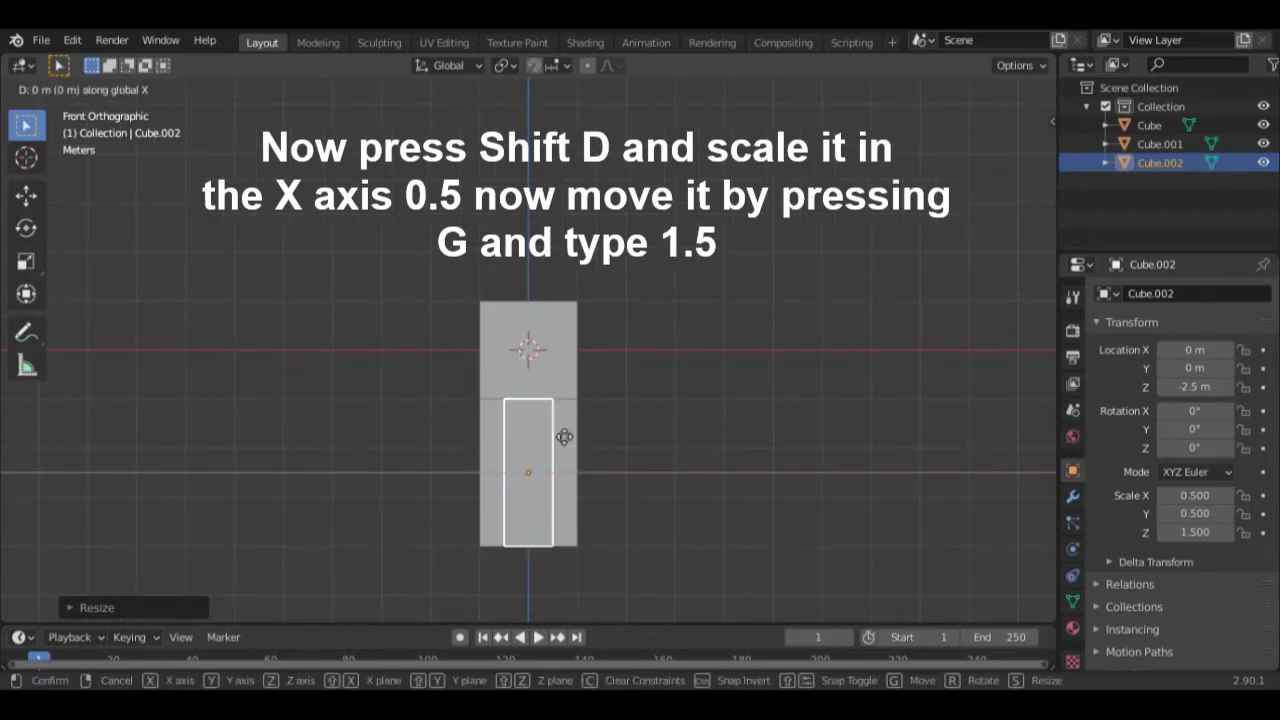
text(1.5)
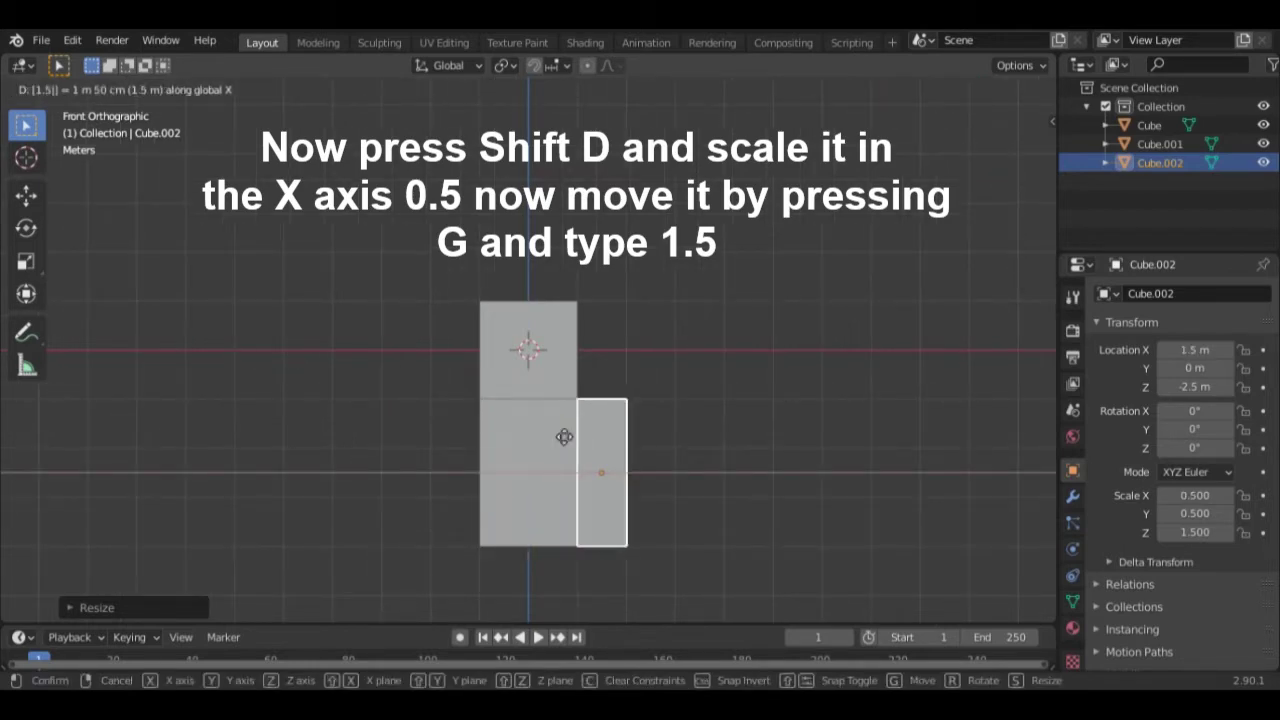
key(Return)
Step: Mirror a copy of the arm to X -1.5 m, then duplicate it once more
key(shift+d)
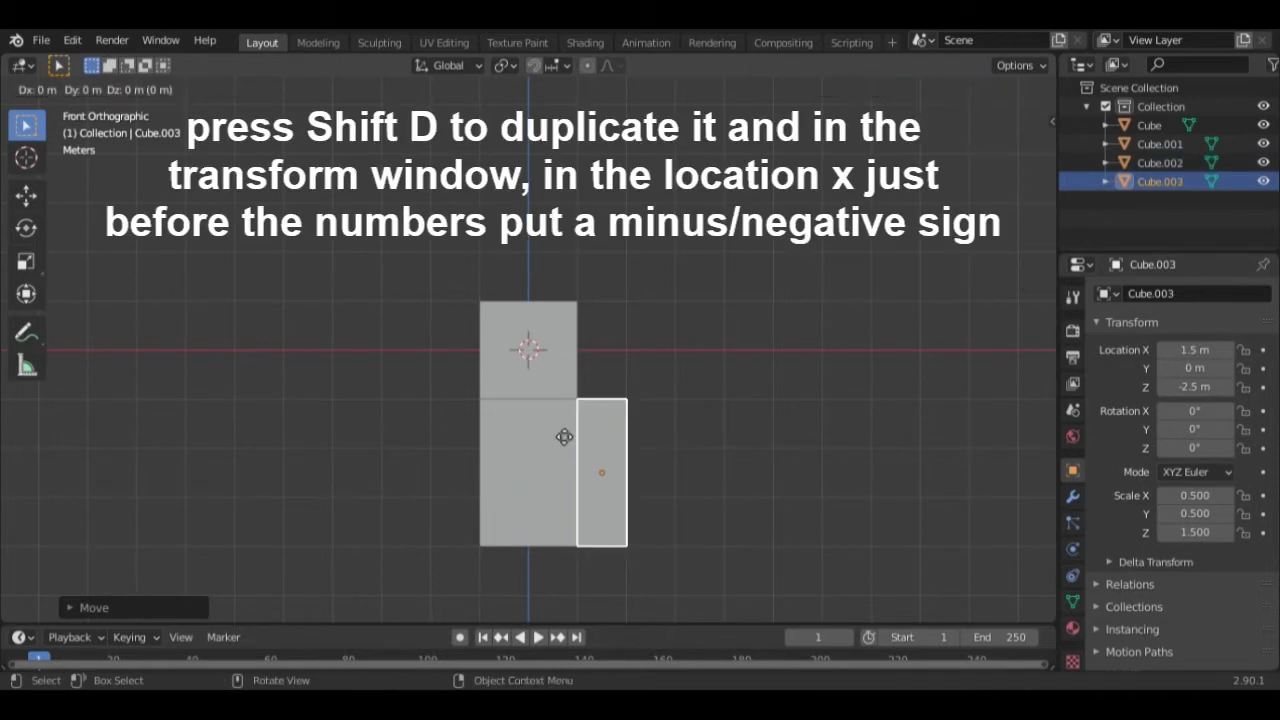
click(564, 437)
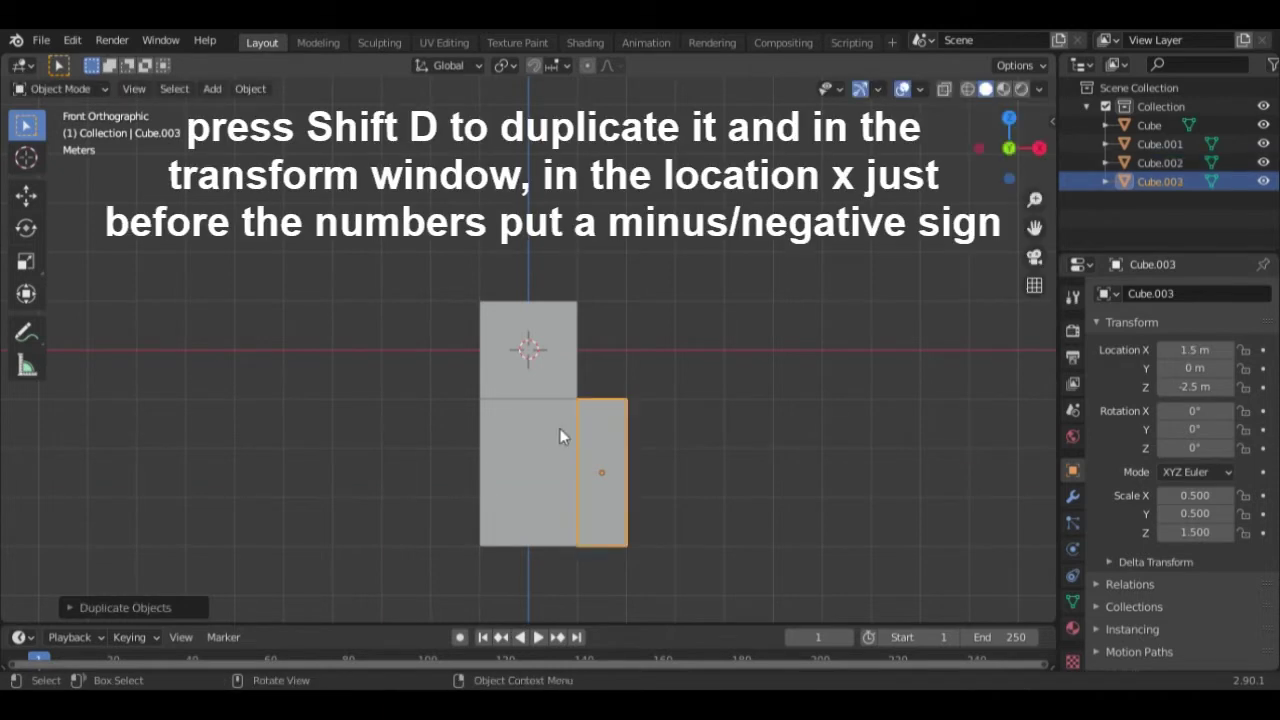
click(1190, 350)
click(1168, 352)
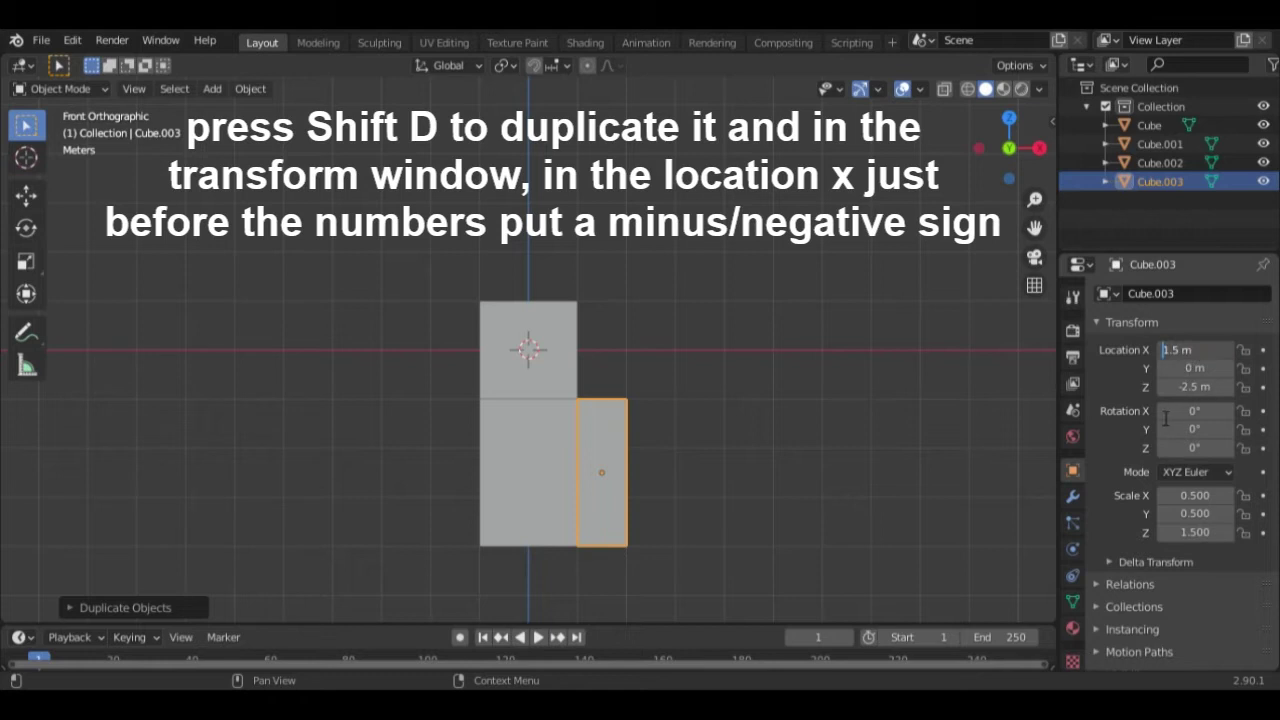
text(-)
key(Return)
scroll(562, 476, up, 1)
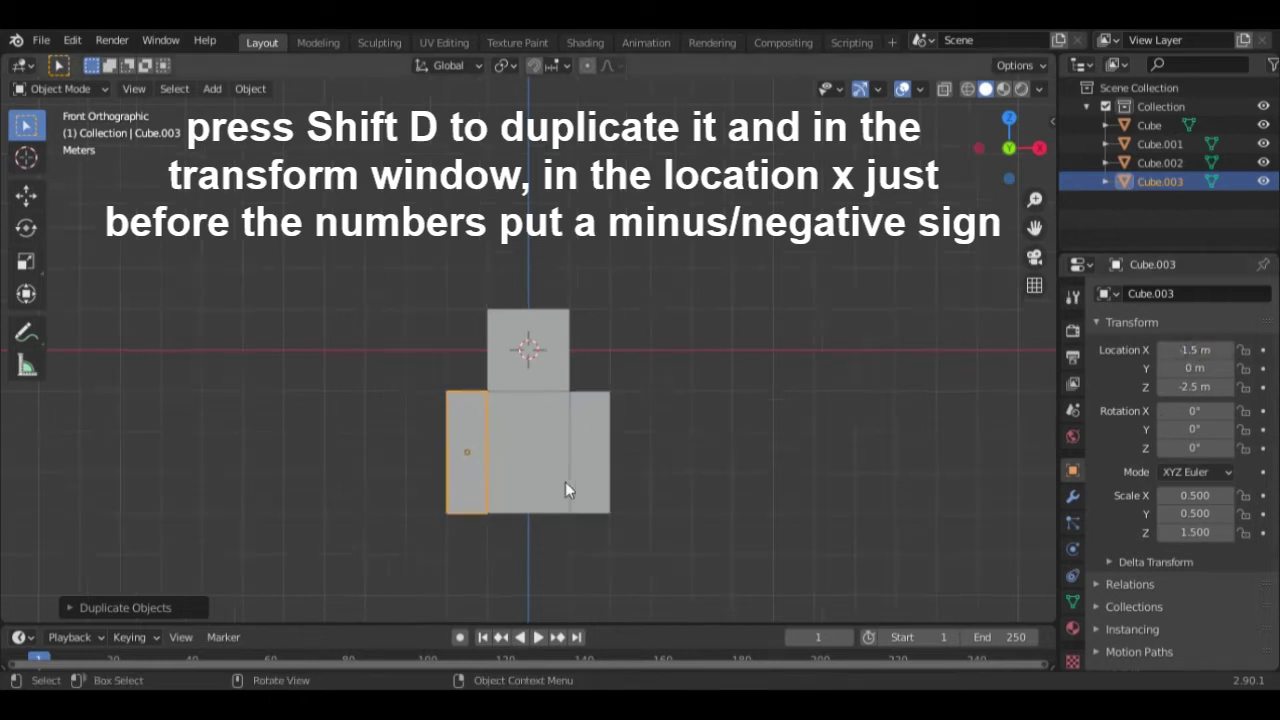
scroll(565, 482, up, 1)
shift+middle_drag(620, 483, 615, 382)
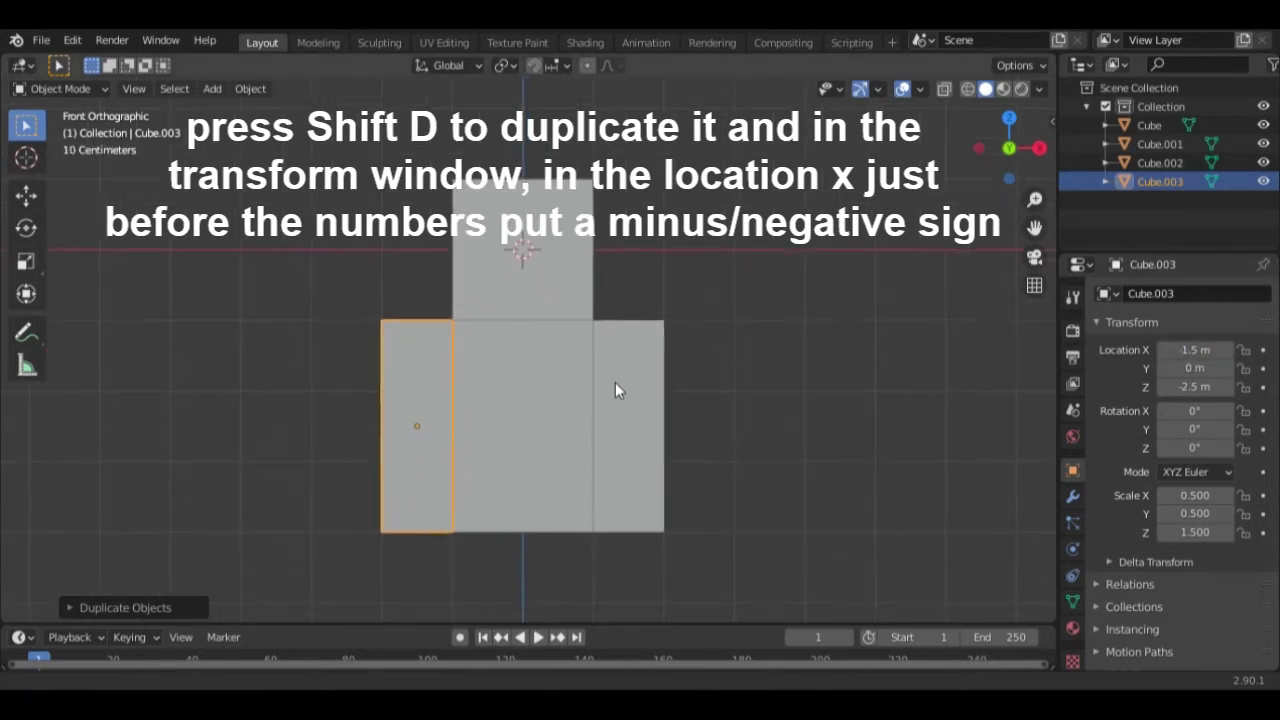
key(shift+d)
Step: Place the new copy at X 0.5 m and lower it 3 m as a leg
right_click(626, 390)
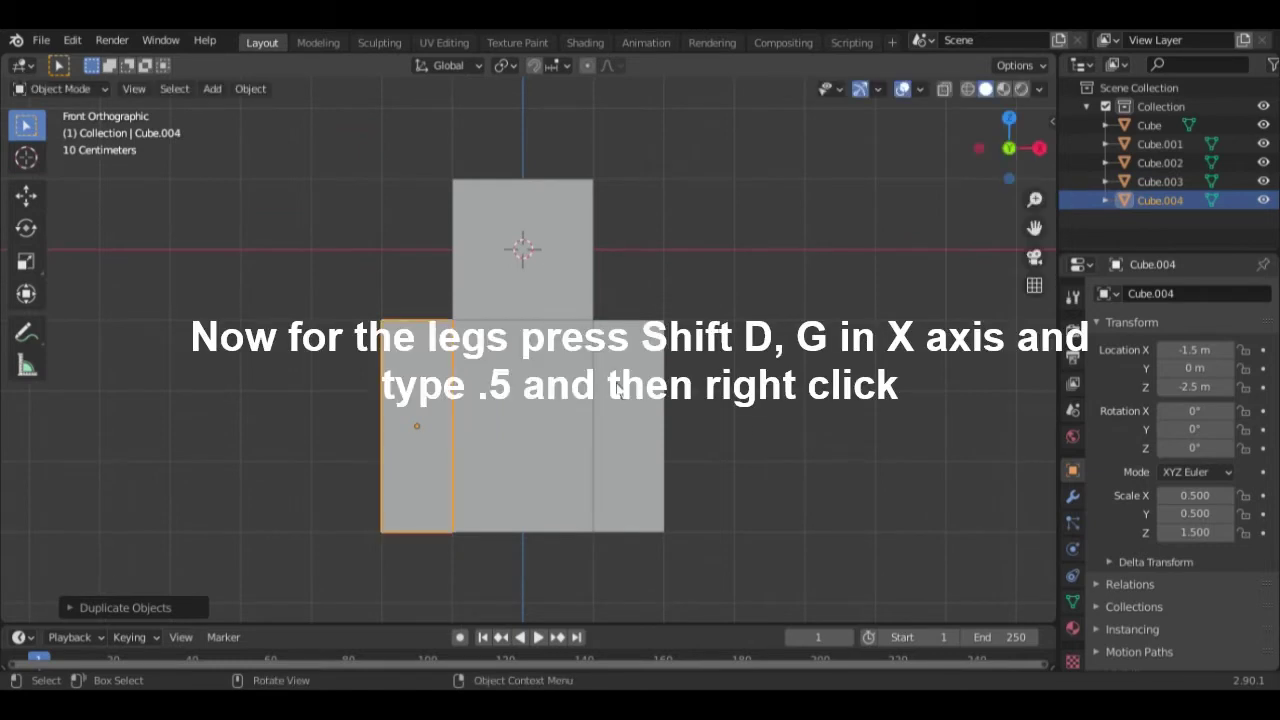
click(1204, 352)
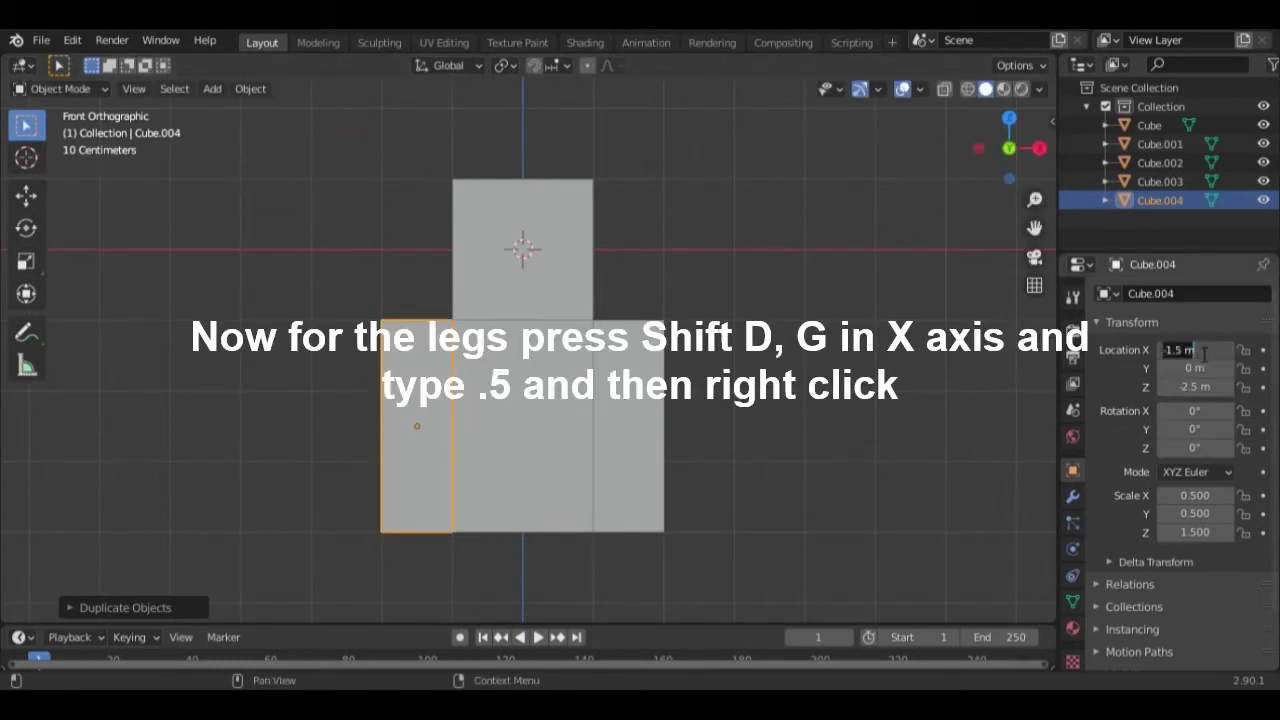
key(BackSpace)
key(Return)
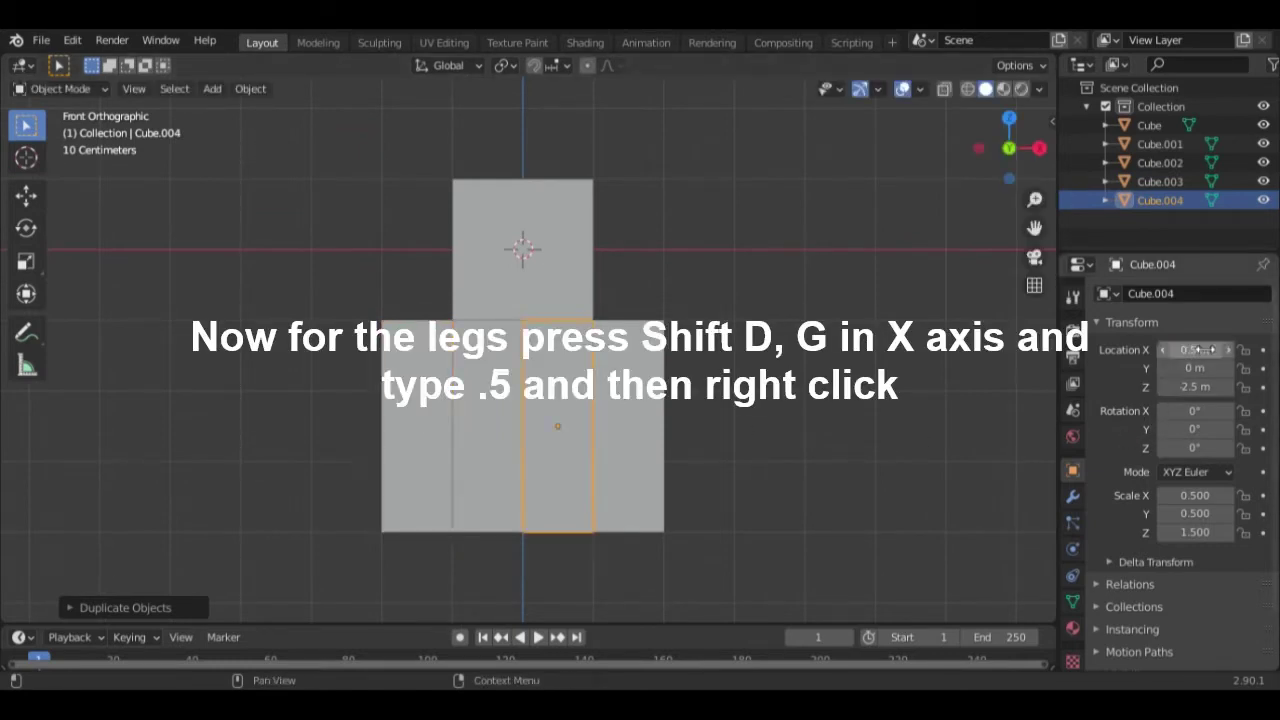
scroll(826, 345, down, 2)
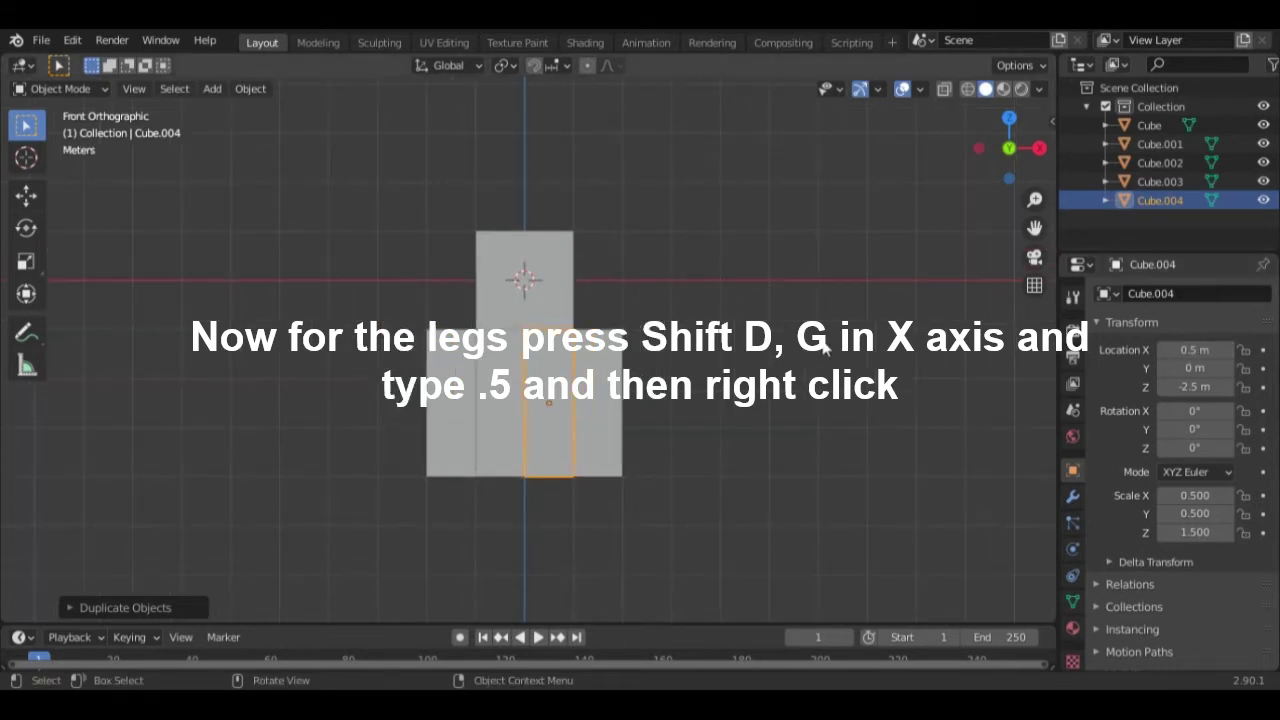
key(g)
key(z)
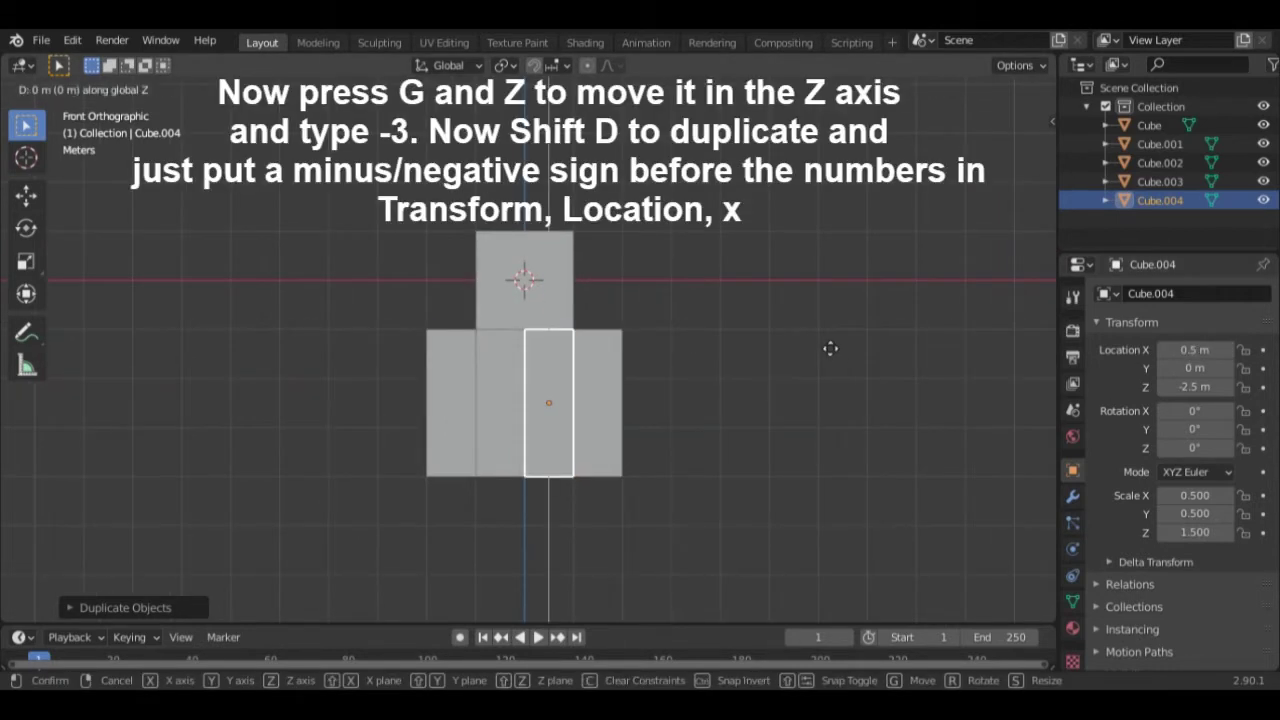
text(3-)
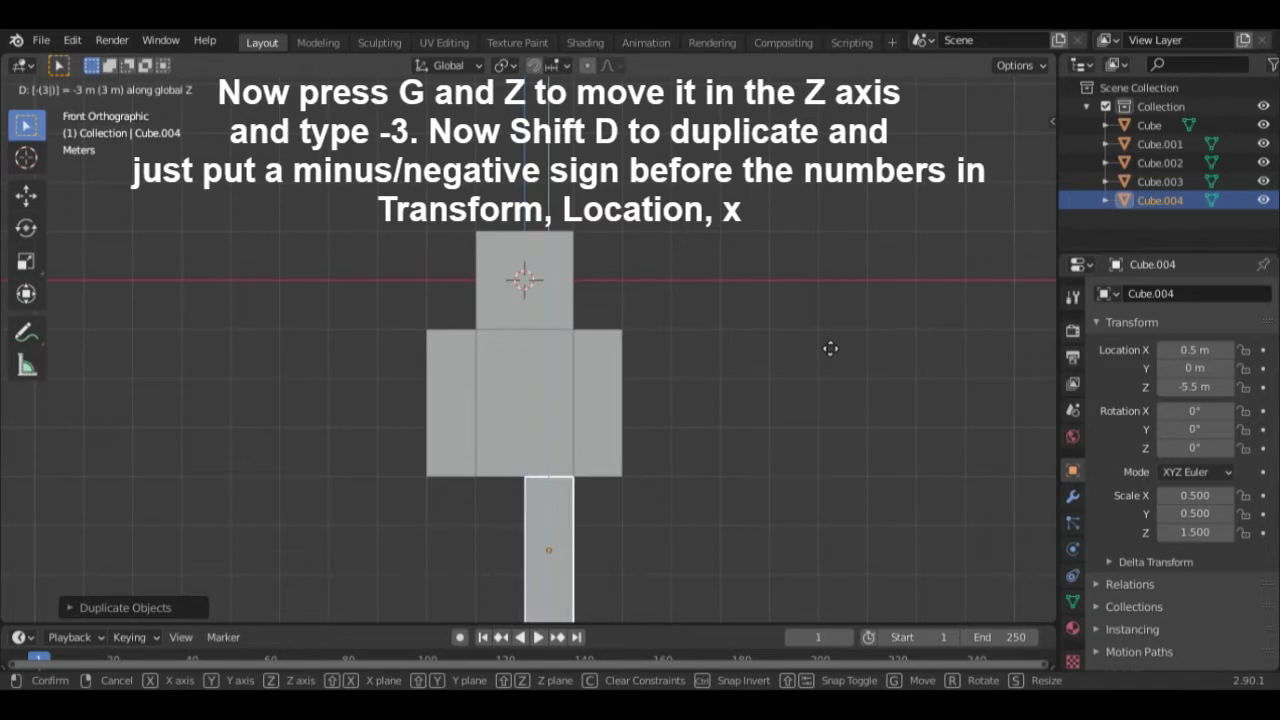
key(Return)
Step: Duplicate the leg and set the copy's X location to -0.5 m
key(shift+d)
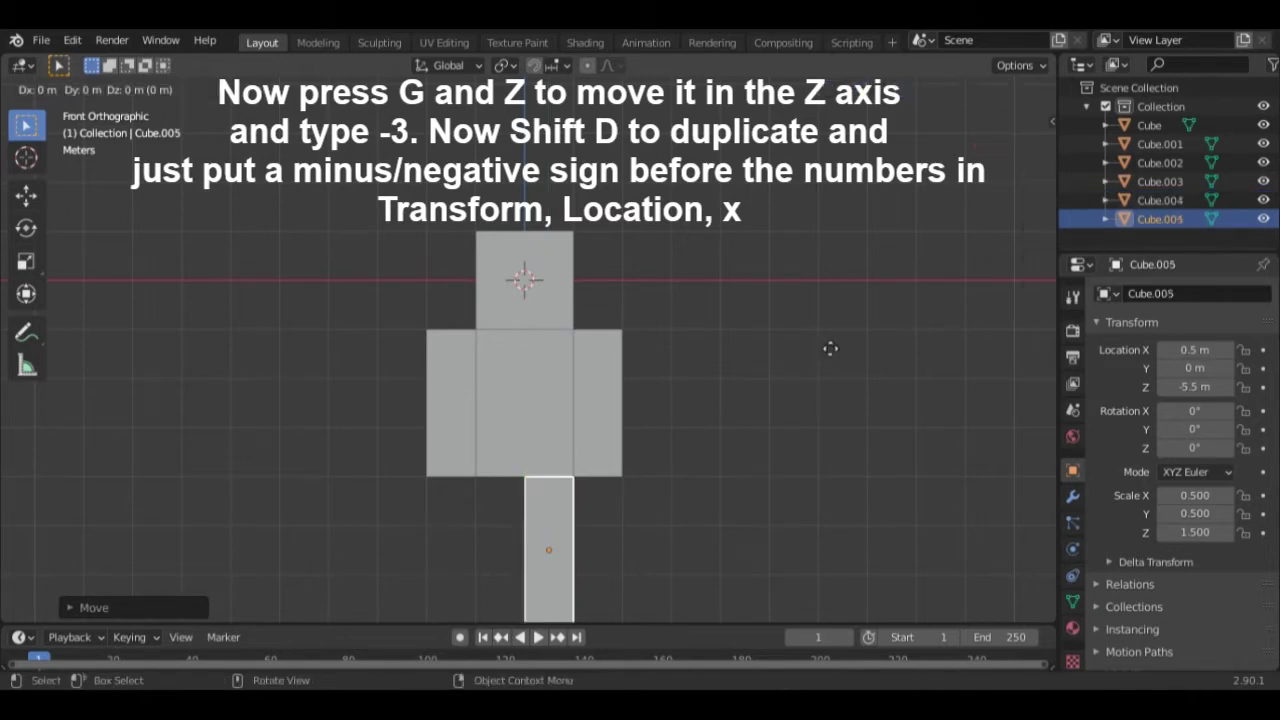
right_click(830, 348)
click(1176, 350)
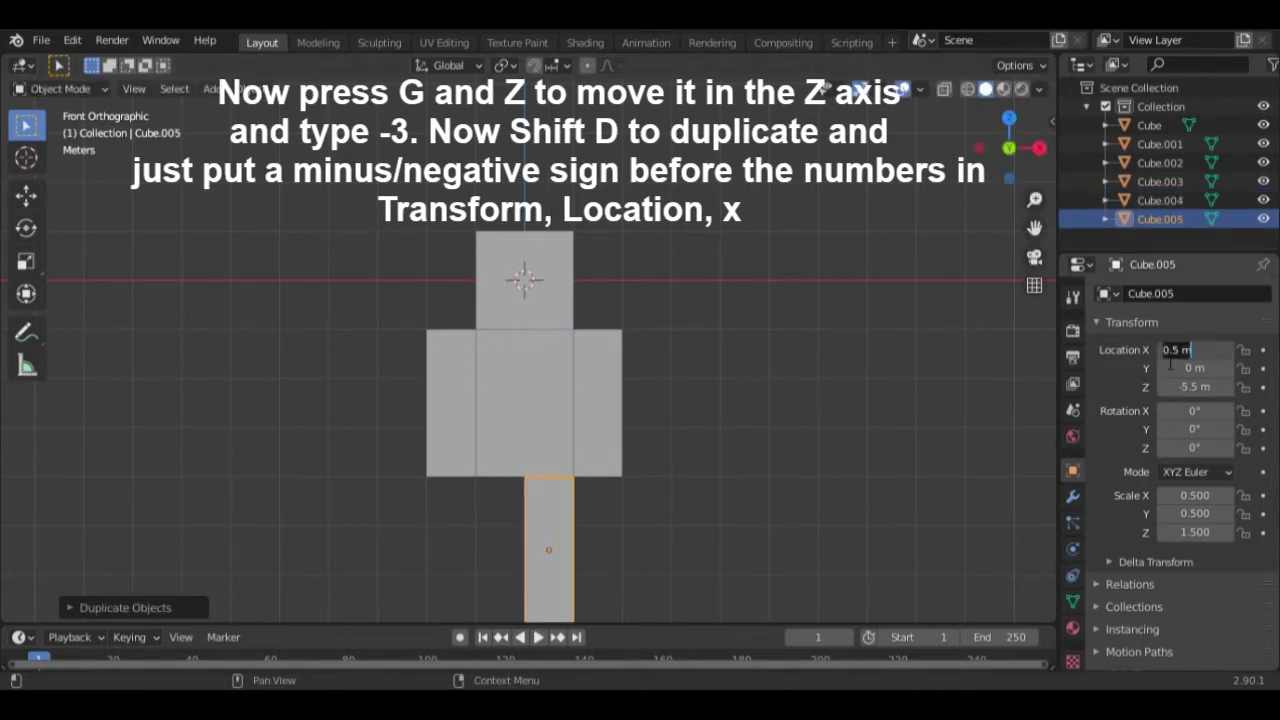
key(Home)
text(-)
key(Return)
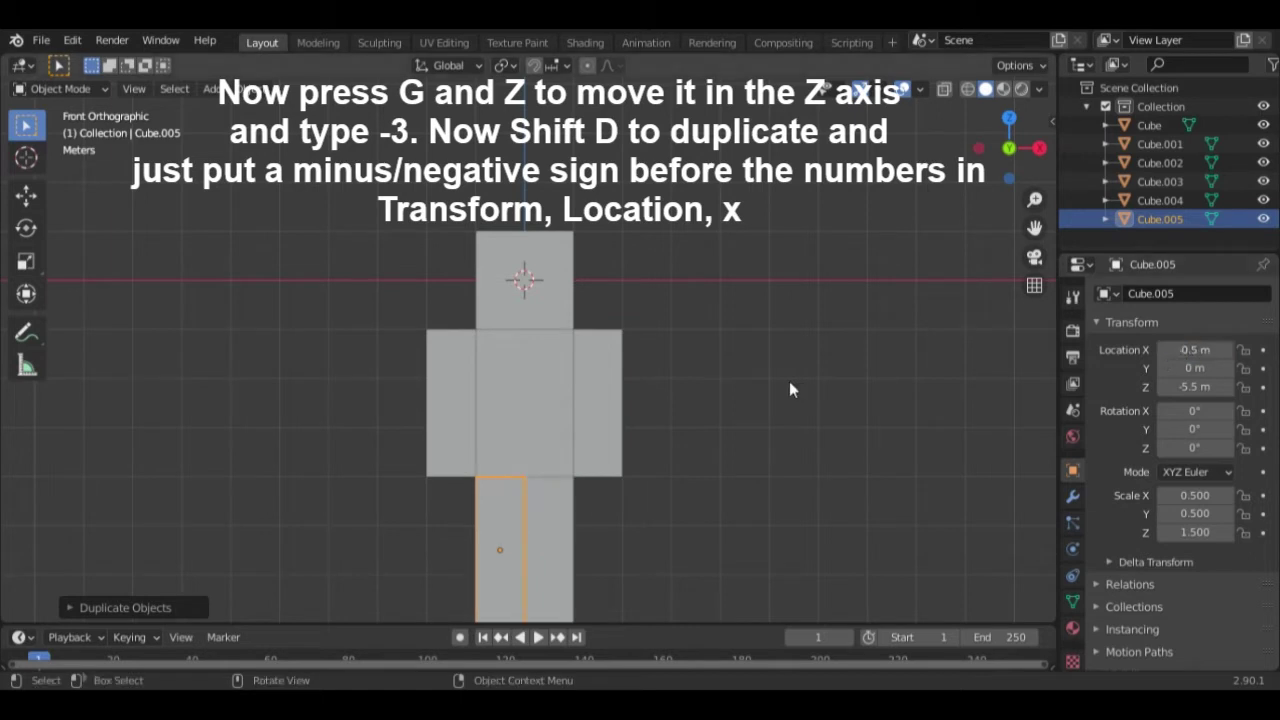
scroll(578, 311, down, 5)
scroll(578, 311, up, 4)
middle_drag(601, 375, 656, 439)
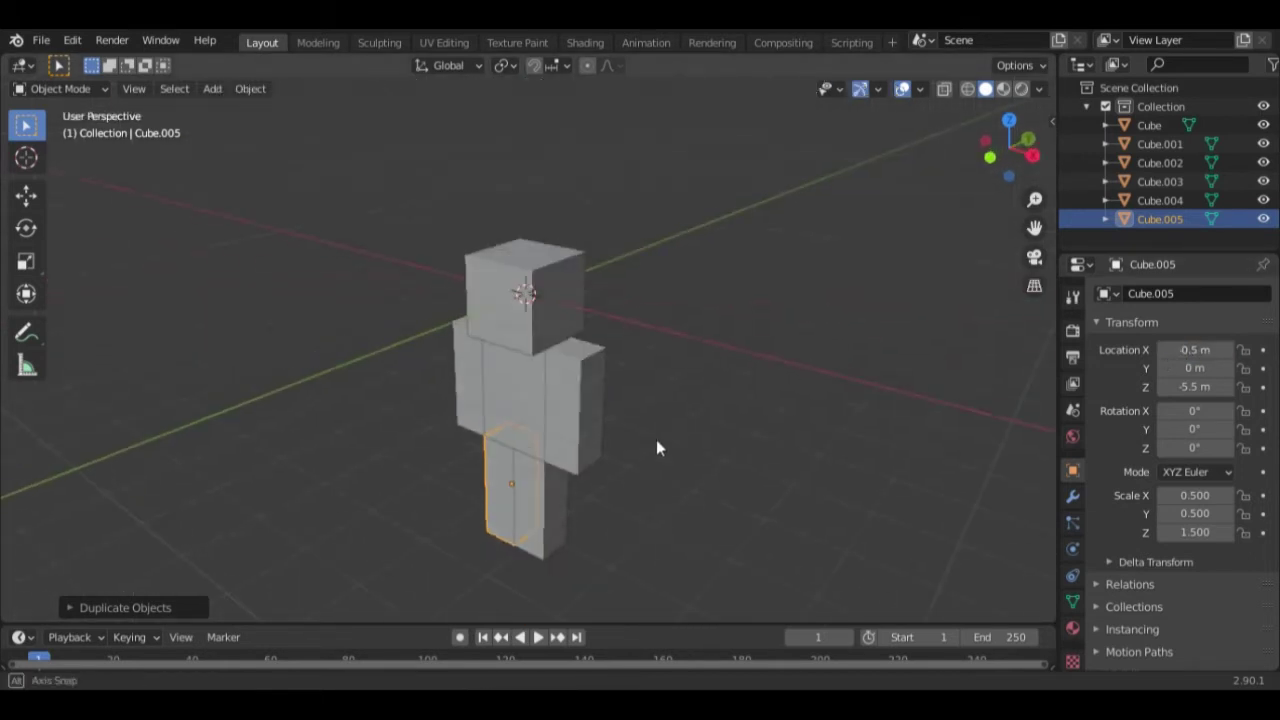
scroll(656, 439, down, 2)
Step: Select all parts and move the whole figure up along Z onto the ground grid
key(a)
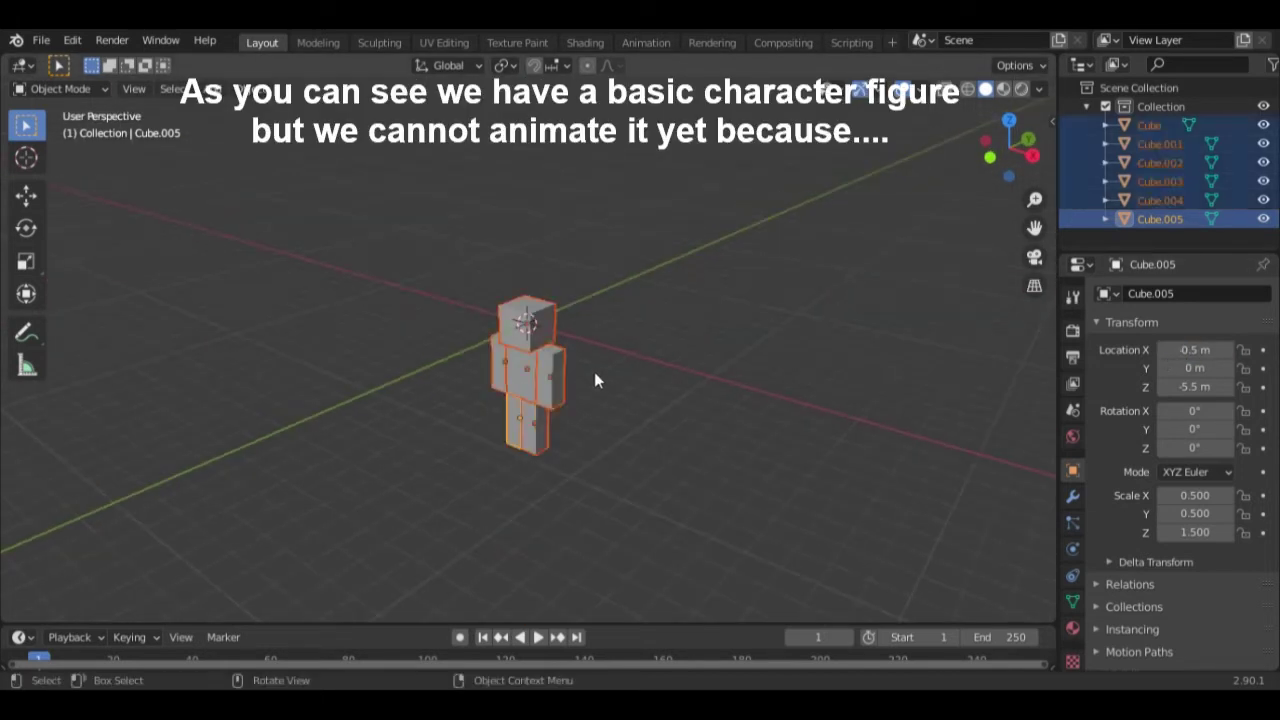
key(g)
key(z)
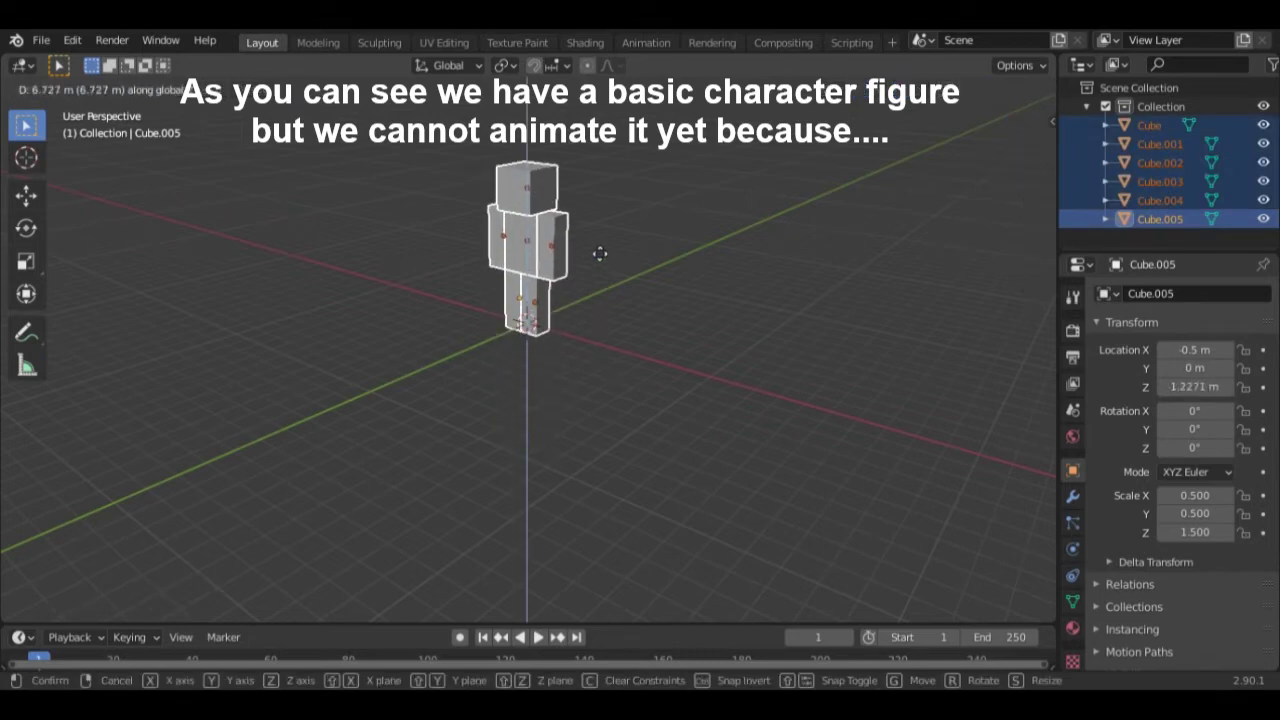
click(594, 251)
mouse_move(467, 315)
middle_down()
mouse_move(563, 257)
mouse_move(578, 335)
middle_up()
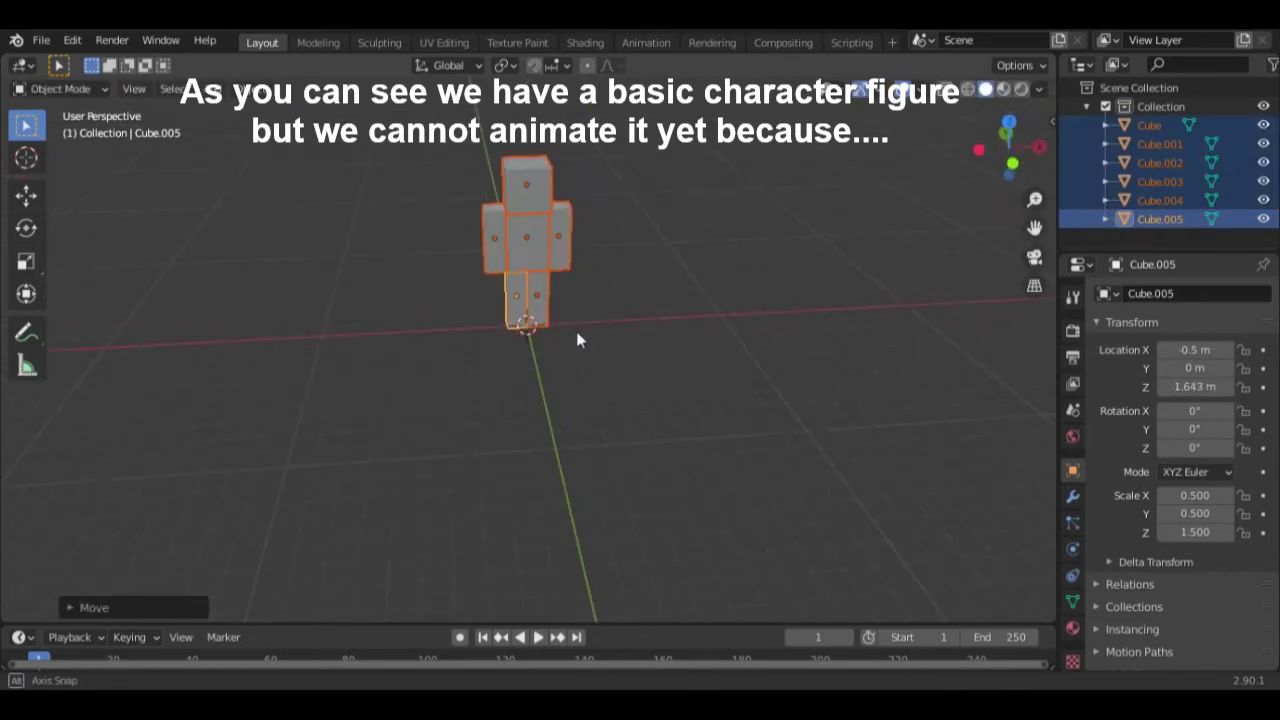
scroll(507, 267, up, 4)
middle_drag(507, 267, 571, 232)
scroll(592, 223, down, 2)
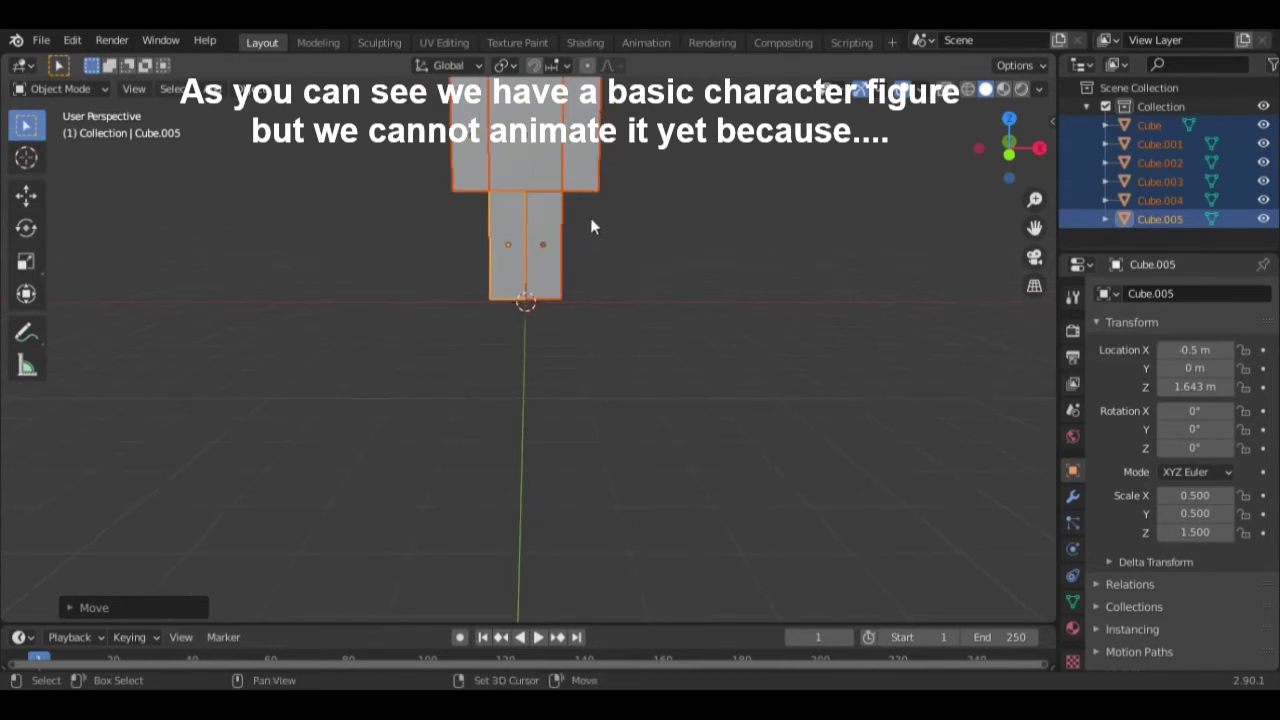
scroll(631, 292, down, 2)
scroll(629, 295, down, 2)
mouse_move(629, 295)
middle_down()
mouse_move(550, 271)
mouse_move(723, 258)
mouse_move(539, 216)
middle_up()
Step: Select the head cube and start a test rotation about X
click(539, 216)
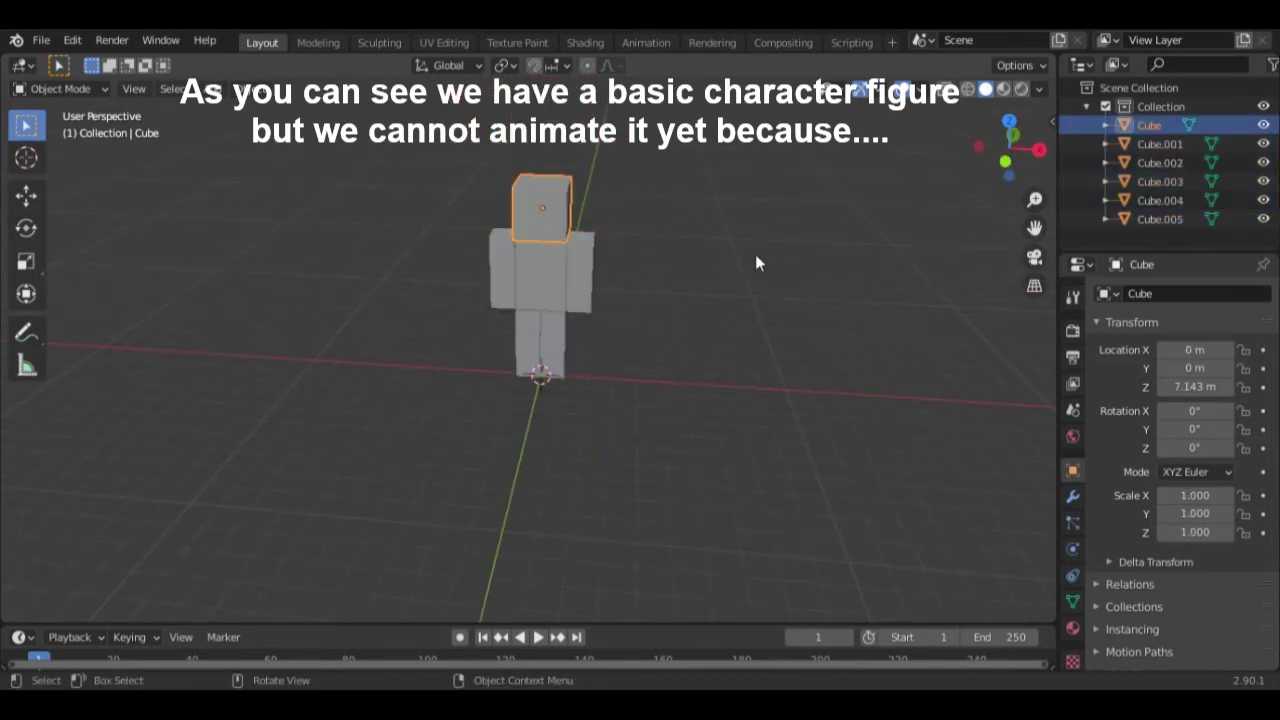
middle_drag(755, 254, 679, 250)
key(r)
key(x)
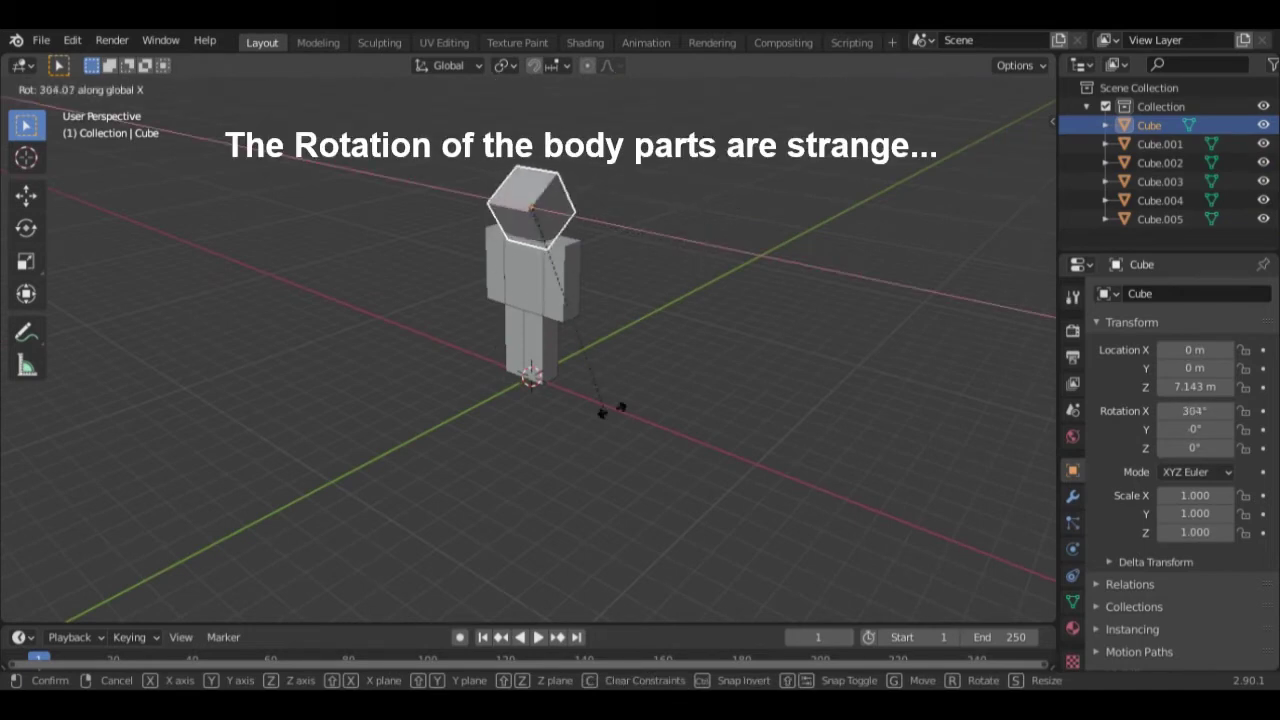
Step: Cancel the head rotation, hide chest block Cube.001, and reselect the head
key(Escape)
middle_drag(549, 262, 635, 309)
click(534, 279)
key(h)
scroll(534, 279, up, 4)
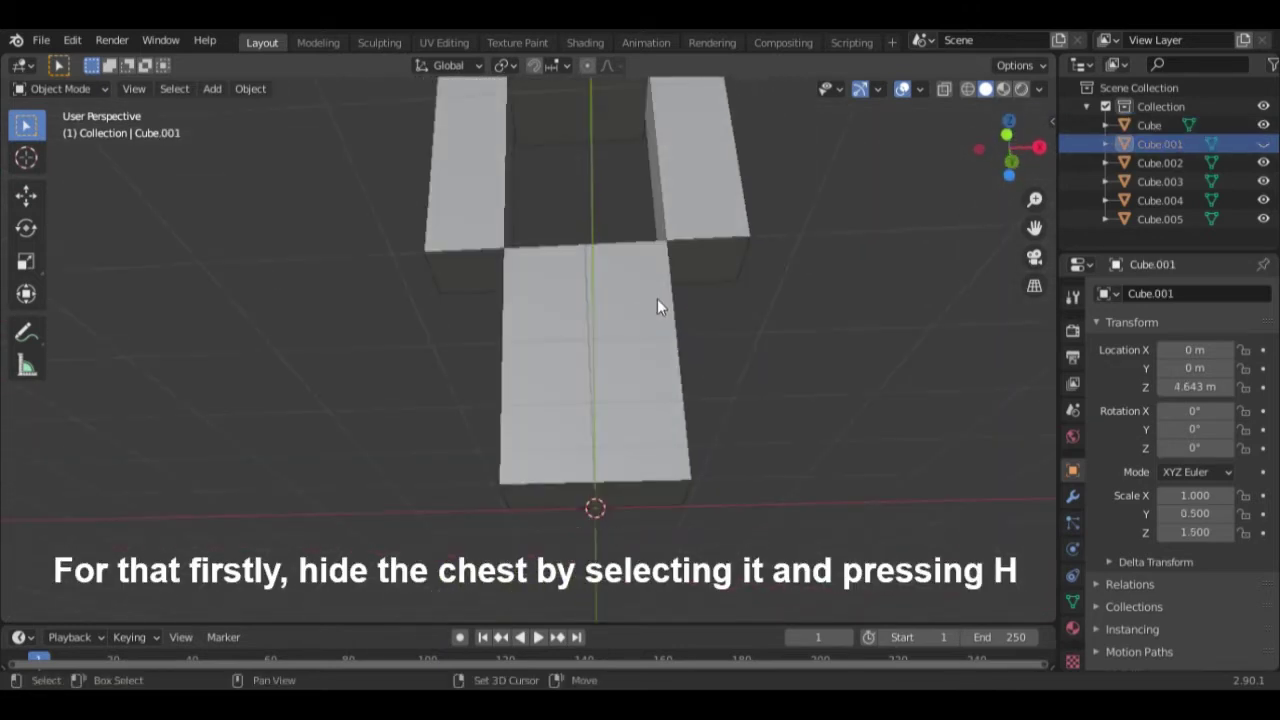
middle_drag(636, 312, 654, 423)
click(581, 212)
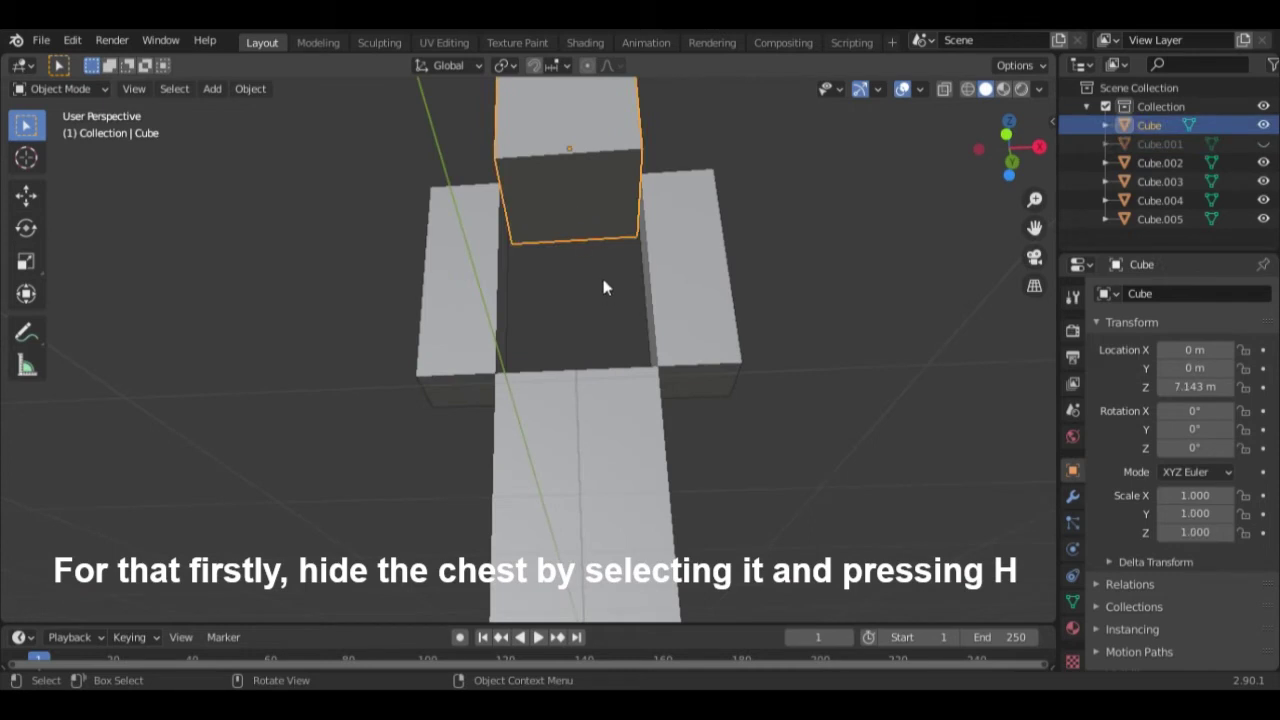
Step: Enter Edit Mode on the head and add a centred vertical loop cut
scroll(586, 277, down, 2)
key(Tab)
scroll(568, 228, up, 2)
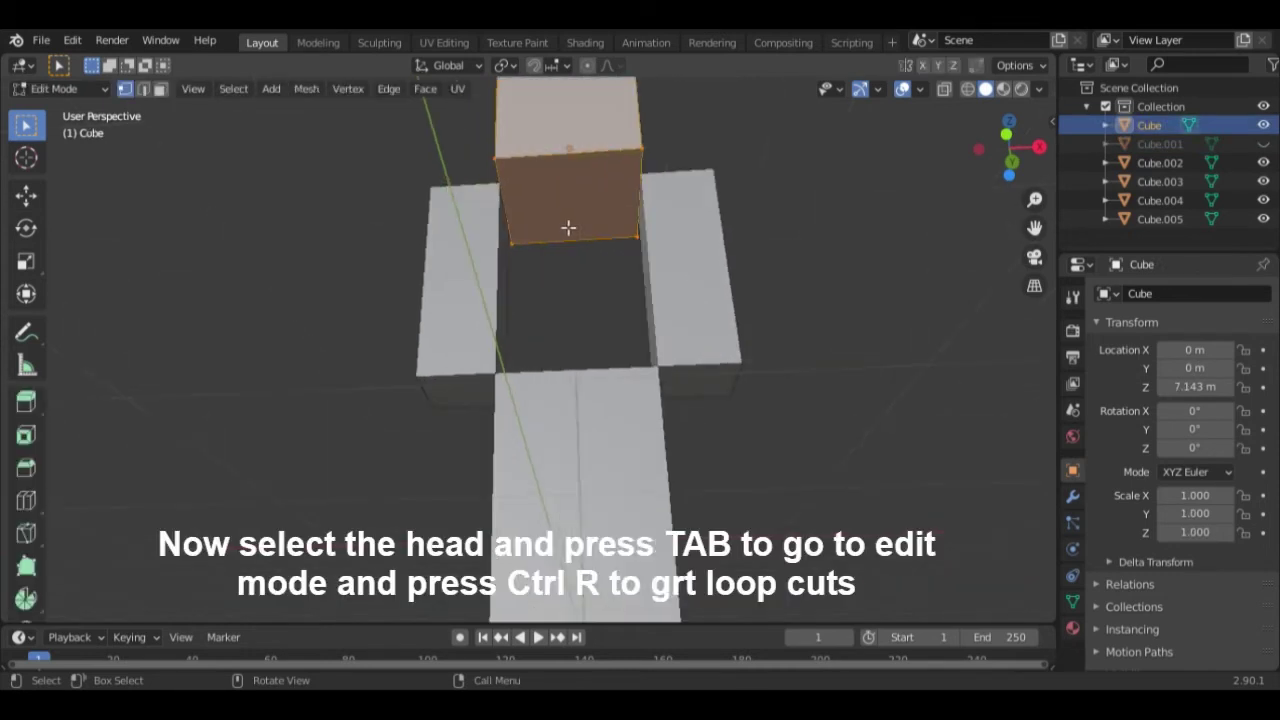
scroll(579, 191, down, 2)
key(ctrl+r)
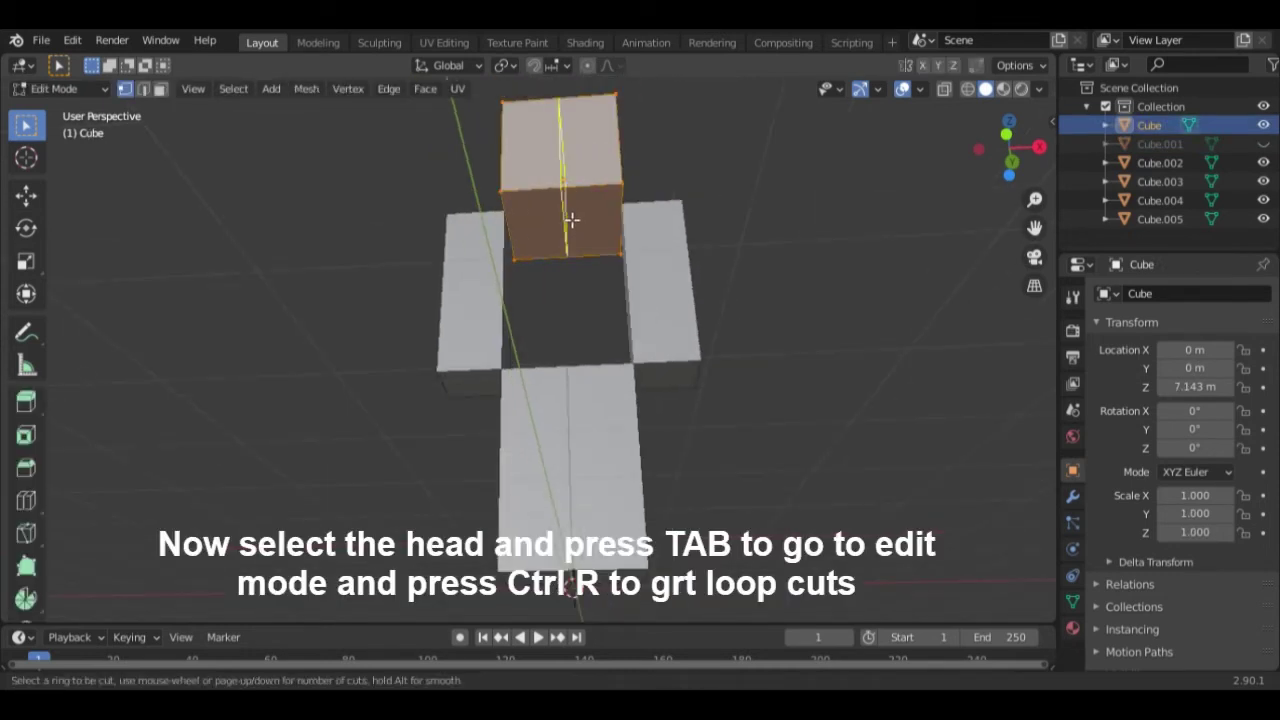
click(571, 218)
right_click(572, 219)
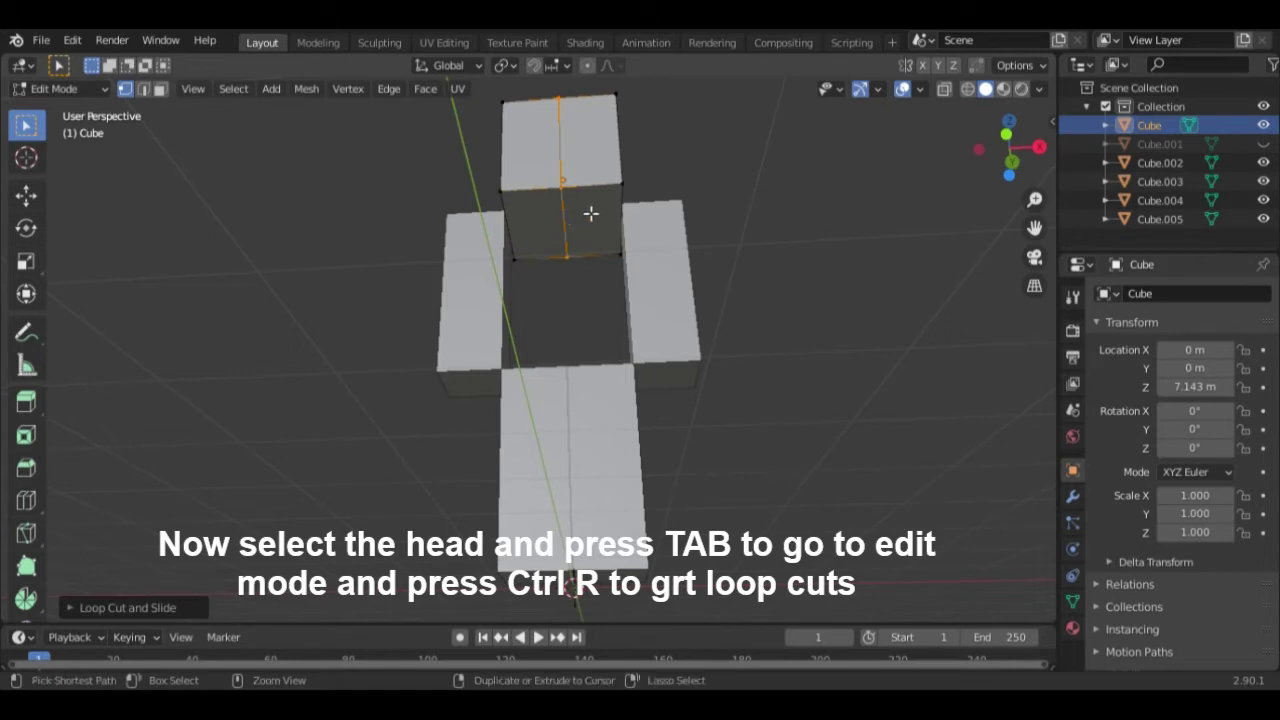
Step: Add two horizontal loop cuts around the head
key(ctrl+r)
click(588, 210)
right_click(590, 210)
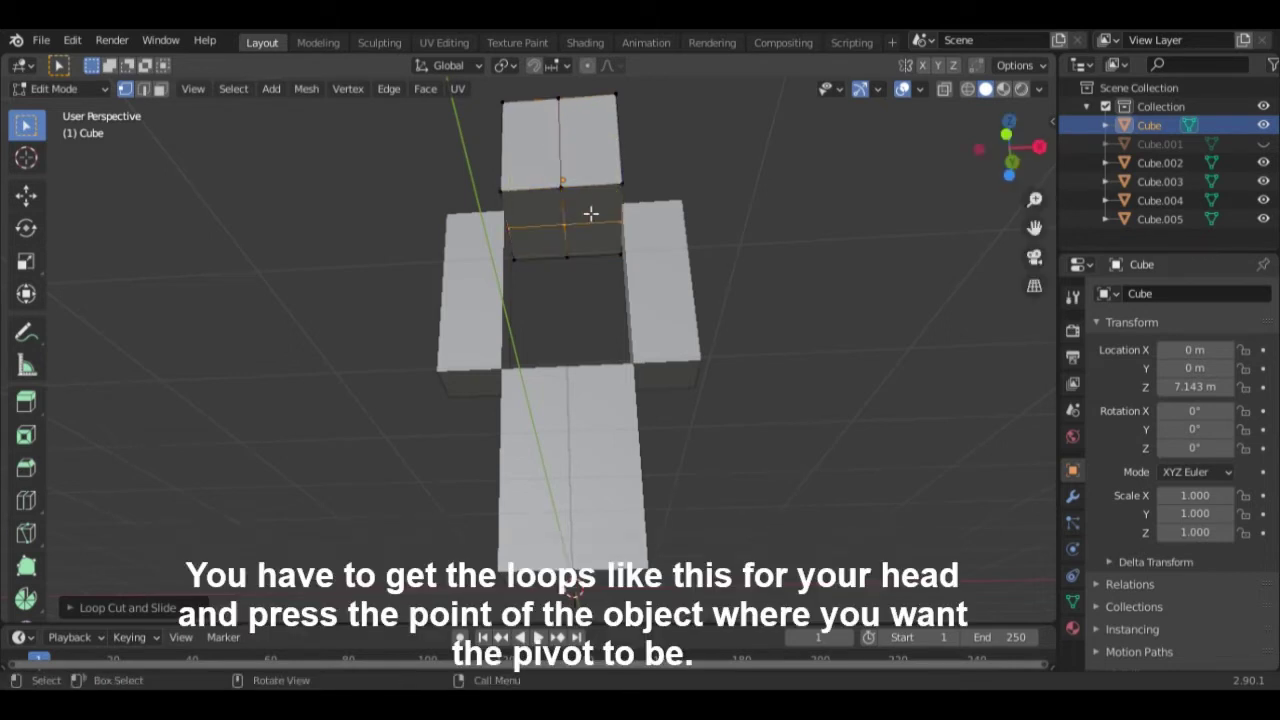
key(ctrl+r)
click(577, 157)
right_click(577, 157)
key(ctrl+r)
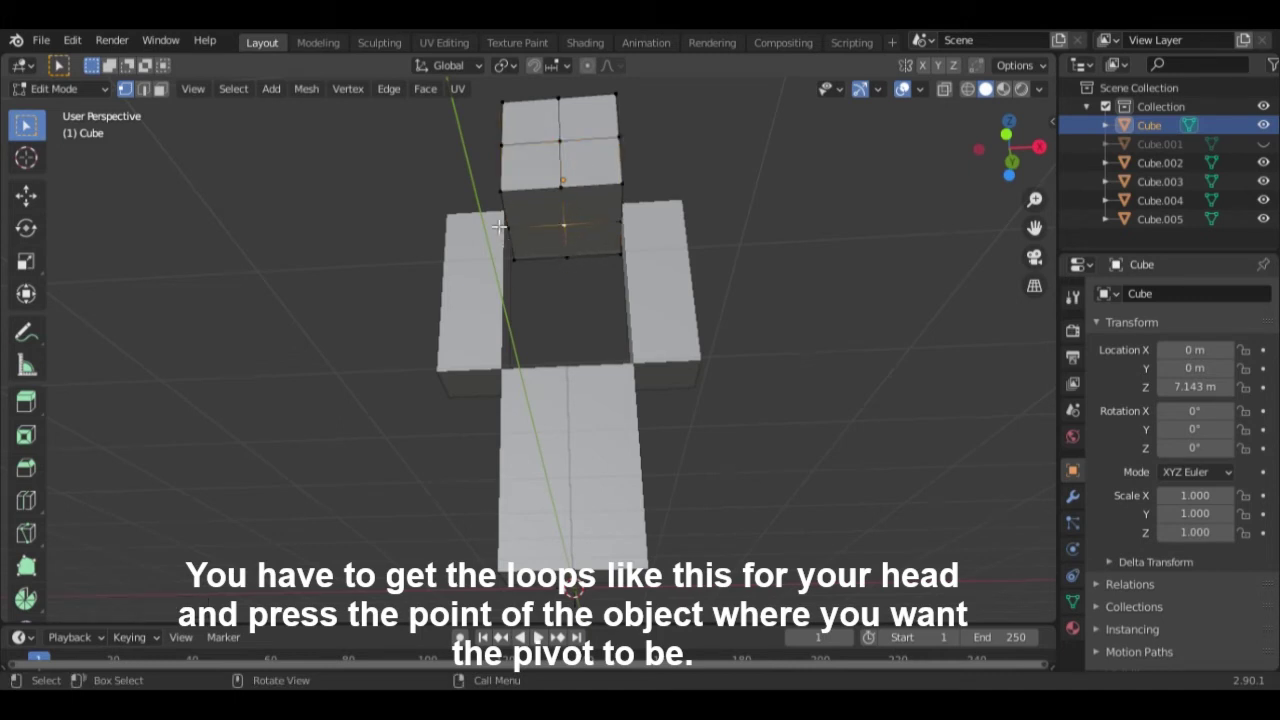
click(306, 88)
mouse_move(330, 148)
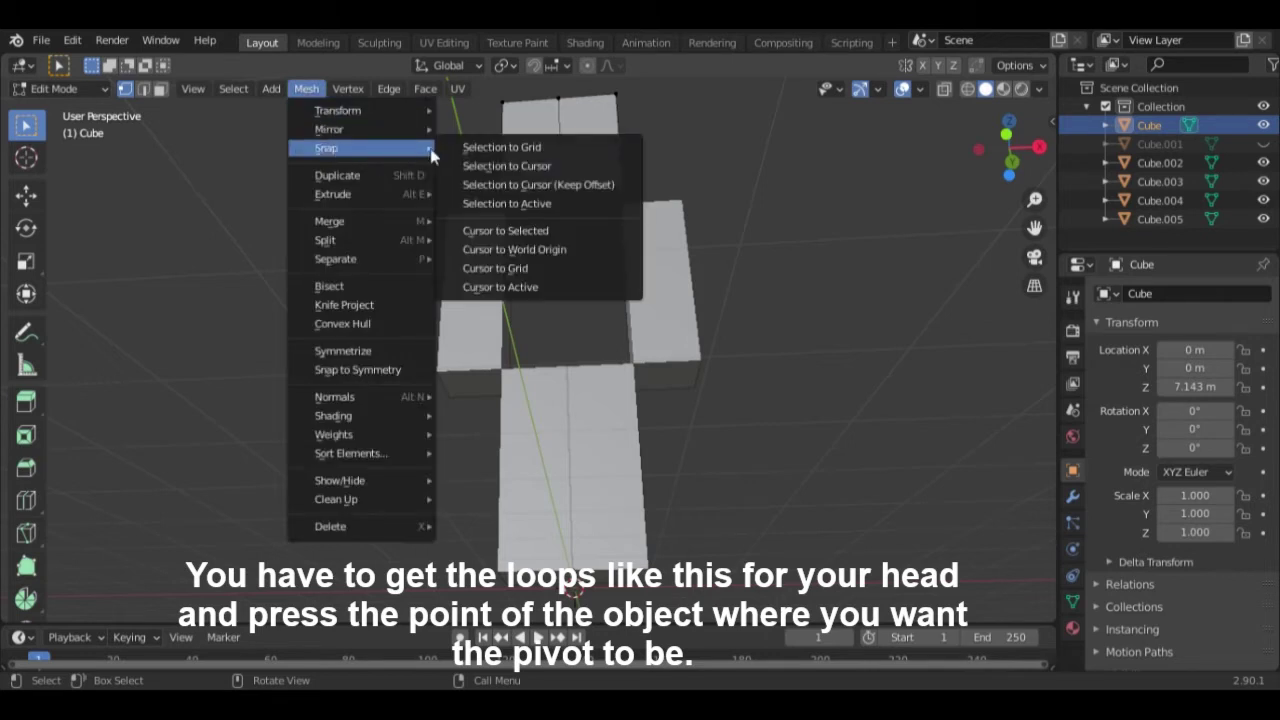
Step: Snap the 3D cursor to the head's base centre, undoing a mis-snap, then return to Object Mode
click(530, 174)
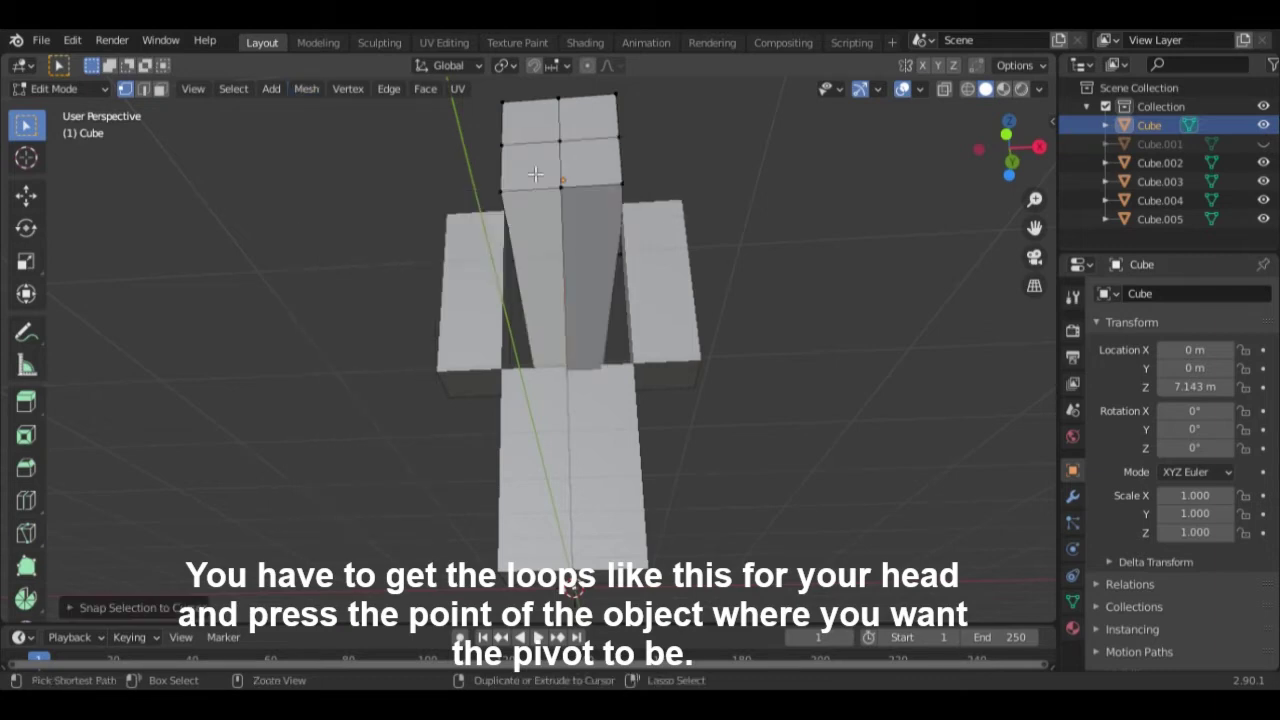
key(ctrl+z)
click(307, 89)
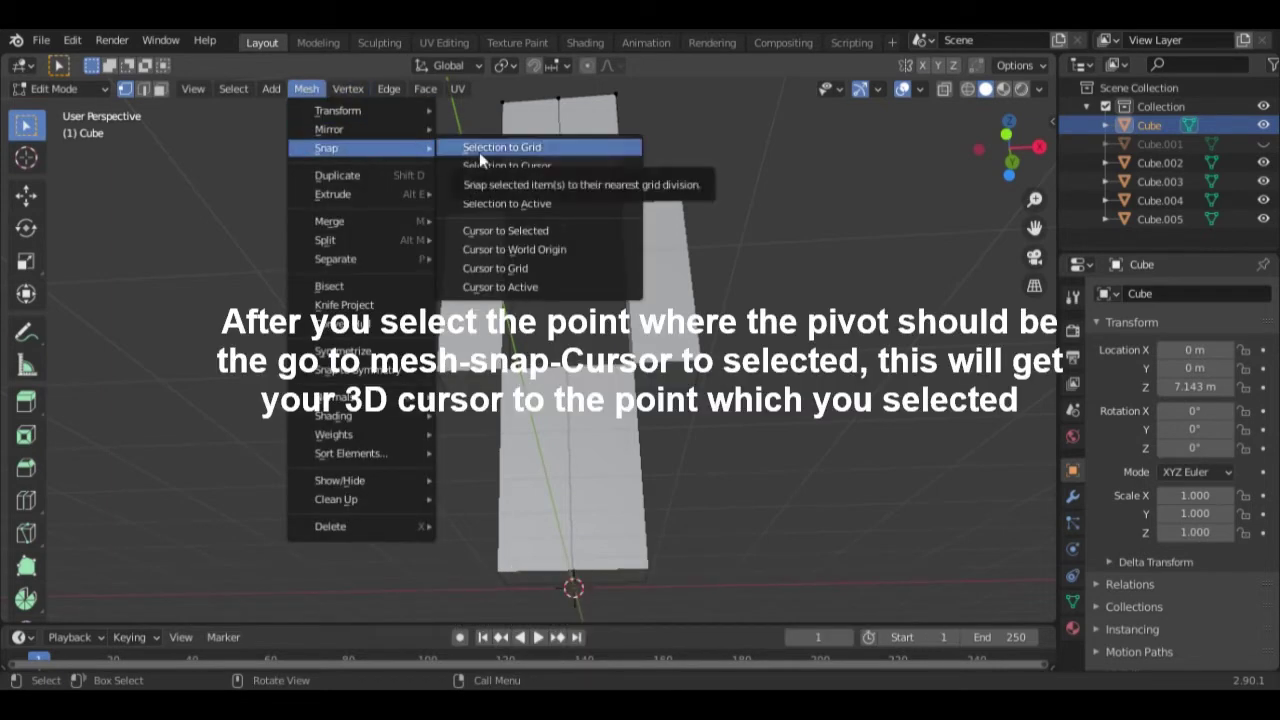
click(523, 231)
mouse_move(709, 211)
middle_down()
mouse_move(698, 336)
mouse_move(693, 277)
middle_up()
scroll(692, 337, down, 4)
key(Tab)
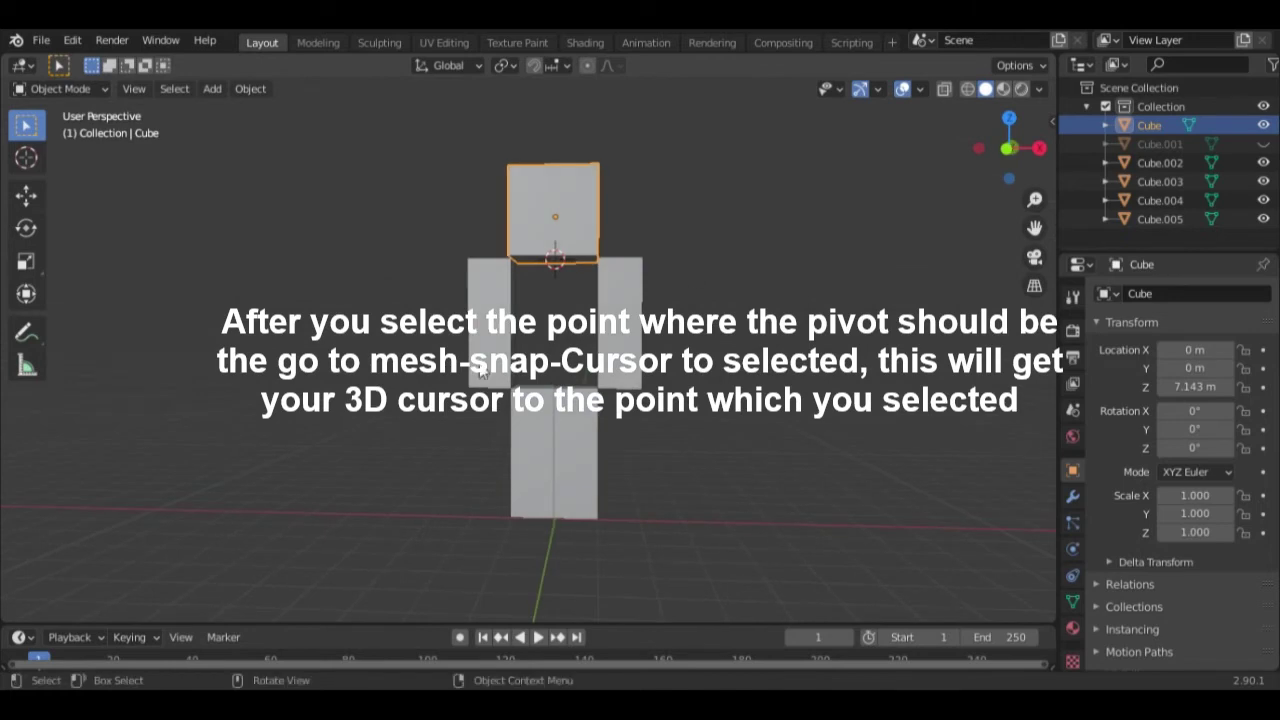
Step: Set the head's origin to the 3D cursor at its base
key(ctrl)
key(shift)
click(133, 90)
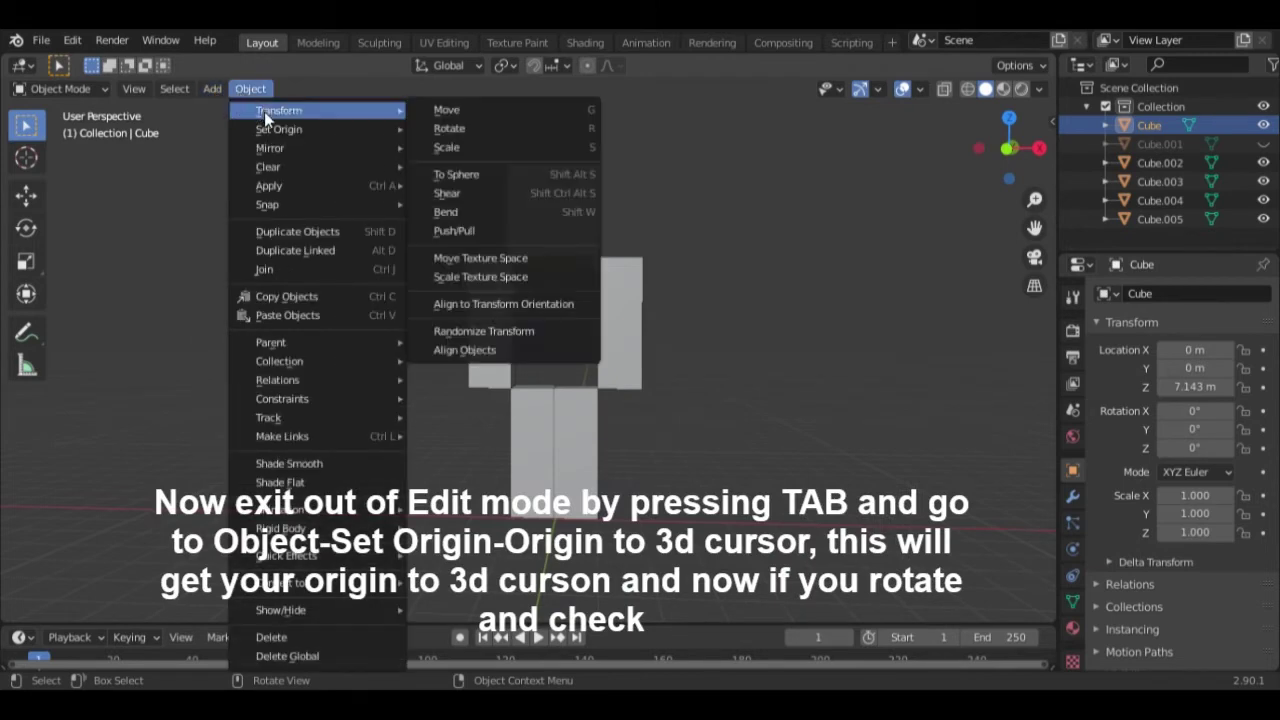
mouse_move(279, 129)
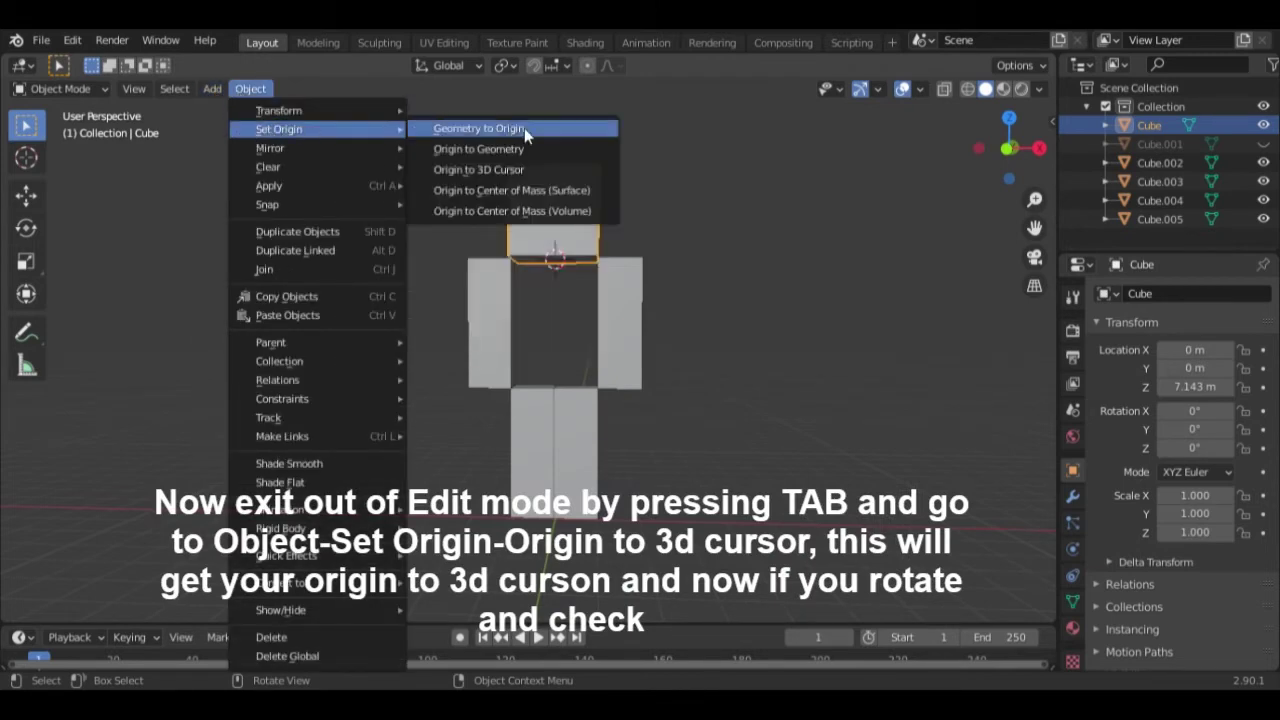
click(519, 171)
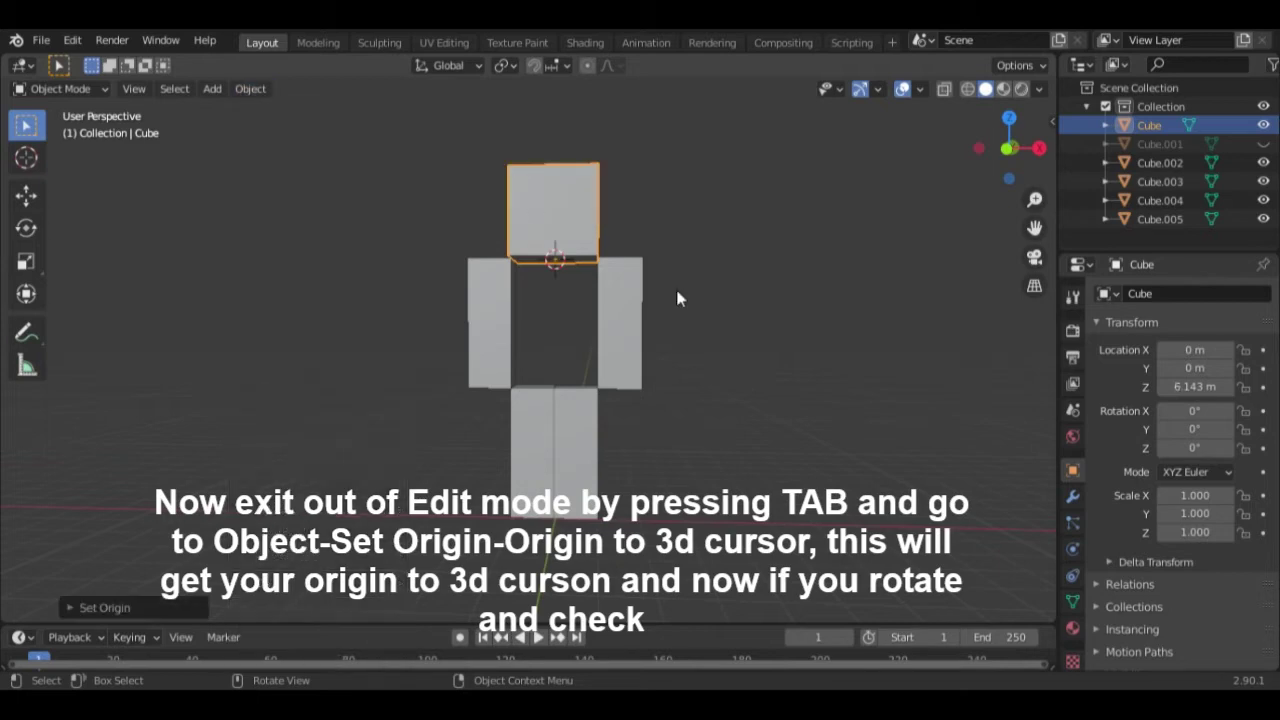
mouse_move(675, 285)
middle_down()
mouse_move(595, 326)
mouse_move(554, 251)
middle_up()
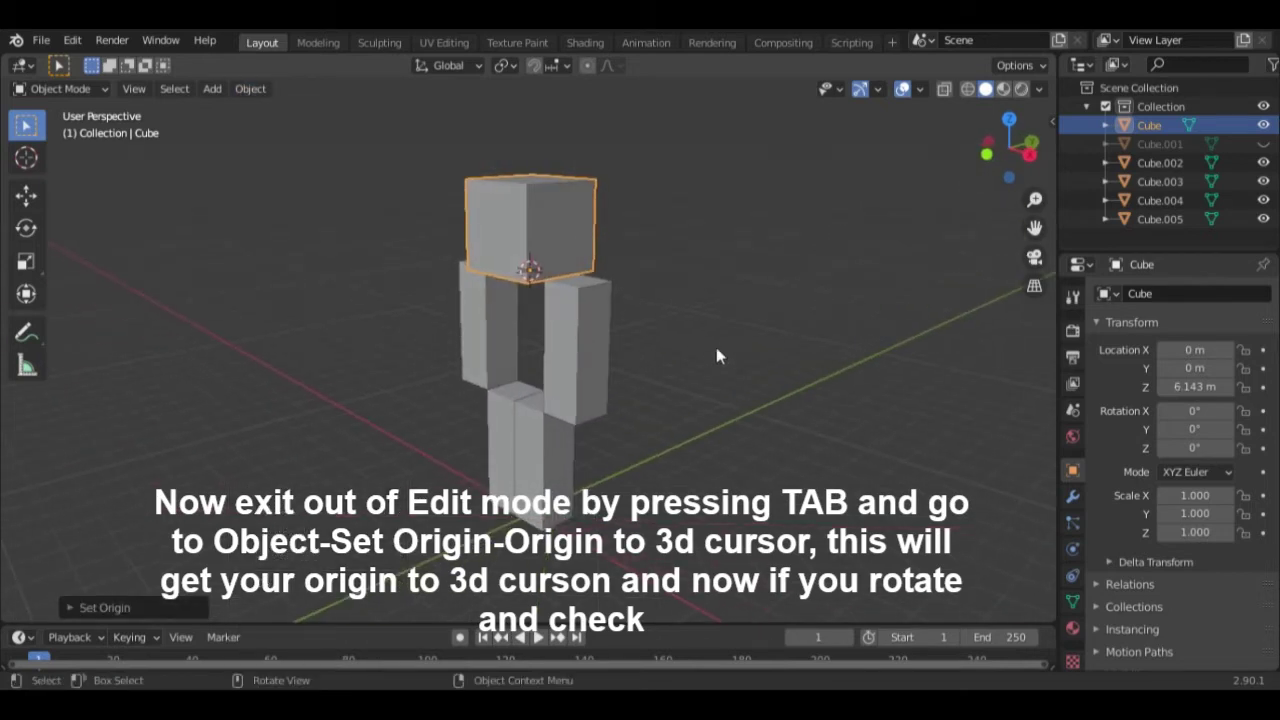
Step: Test-rotate the head about X to check the neck pivot, leaving it upright
key(r)
key(x)
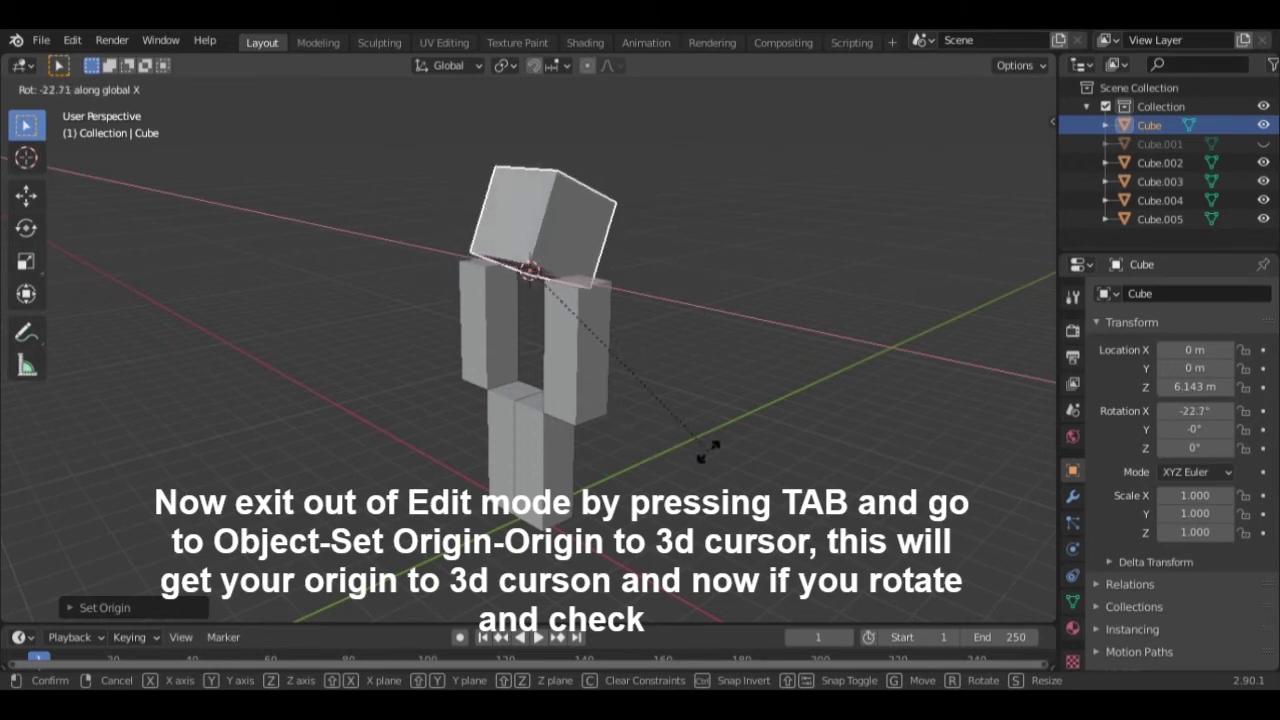
click(762, 398)
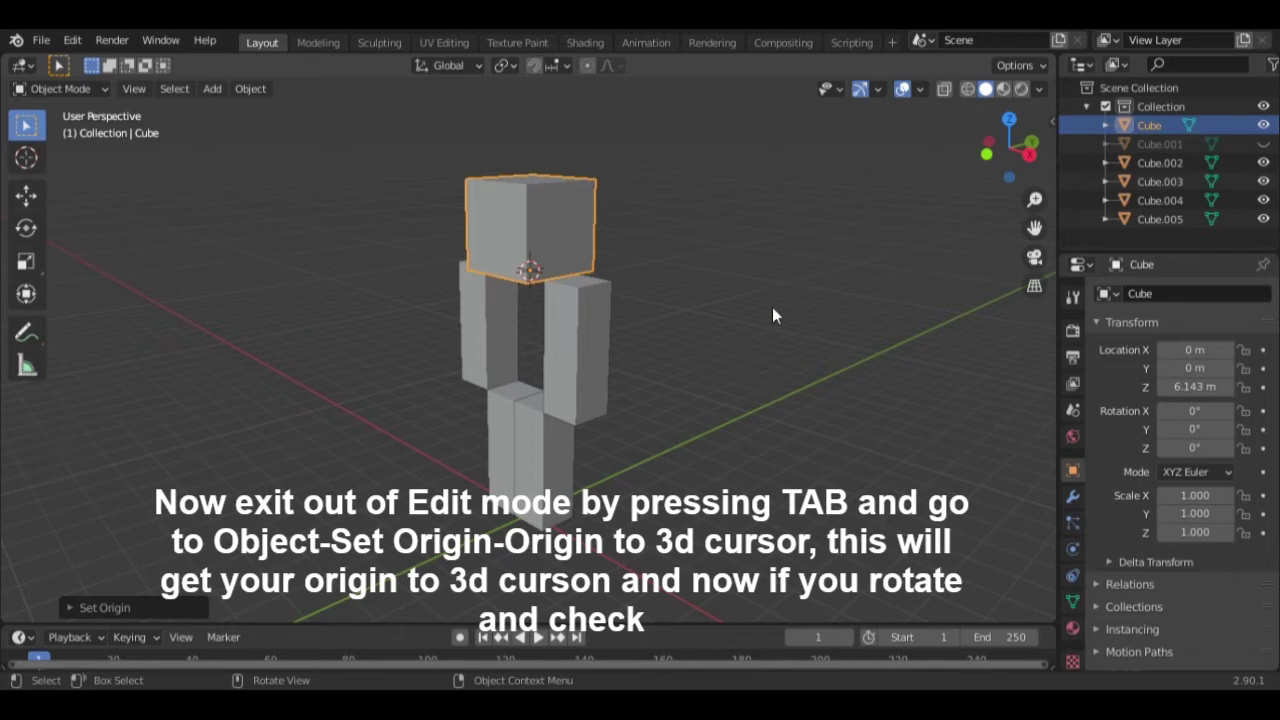
mouse_move(773, 315)
middle_down()
mouse_move(736, 304)
mouse_move(740, 340)
mouse_move(674, 298)
middle_up()
Step: Select the right arm block and add loop cuts around it
click(674, 298)
middle_drag(825, 336, 752, 358)
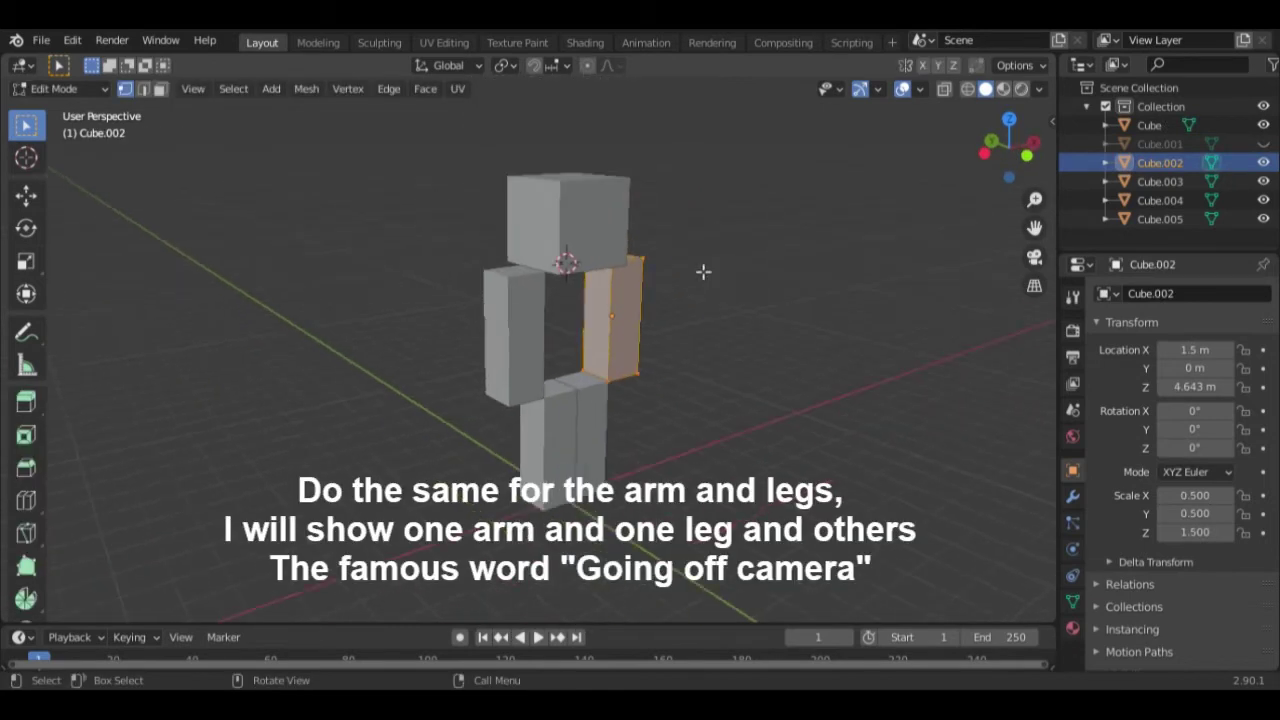
scroll(703, 271, up, 2)
key(ctrl+r)
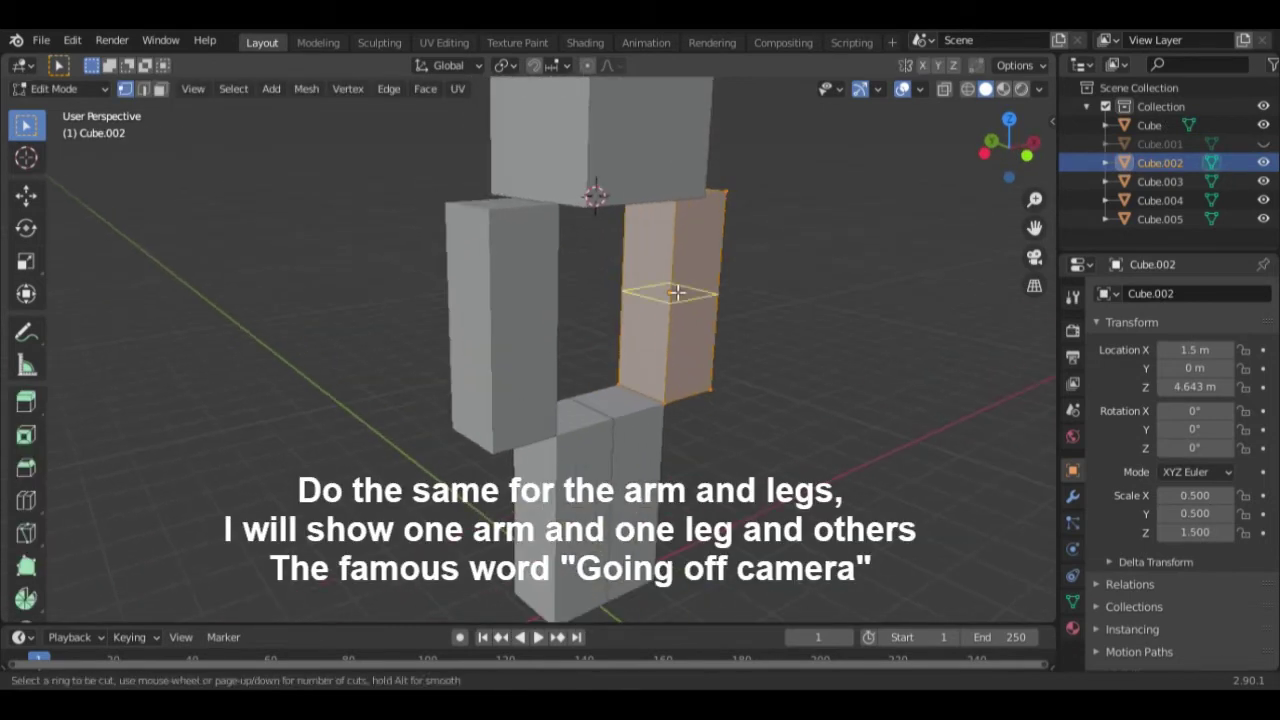
scroll(679, 291, up, 2)
click(672, 292)
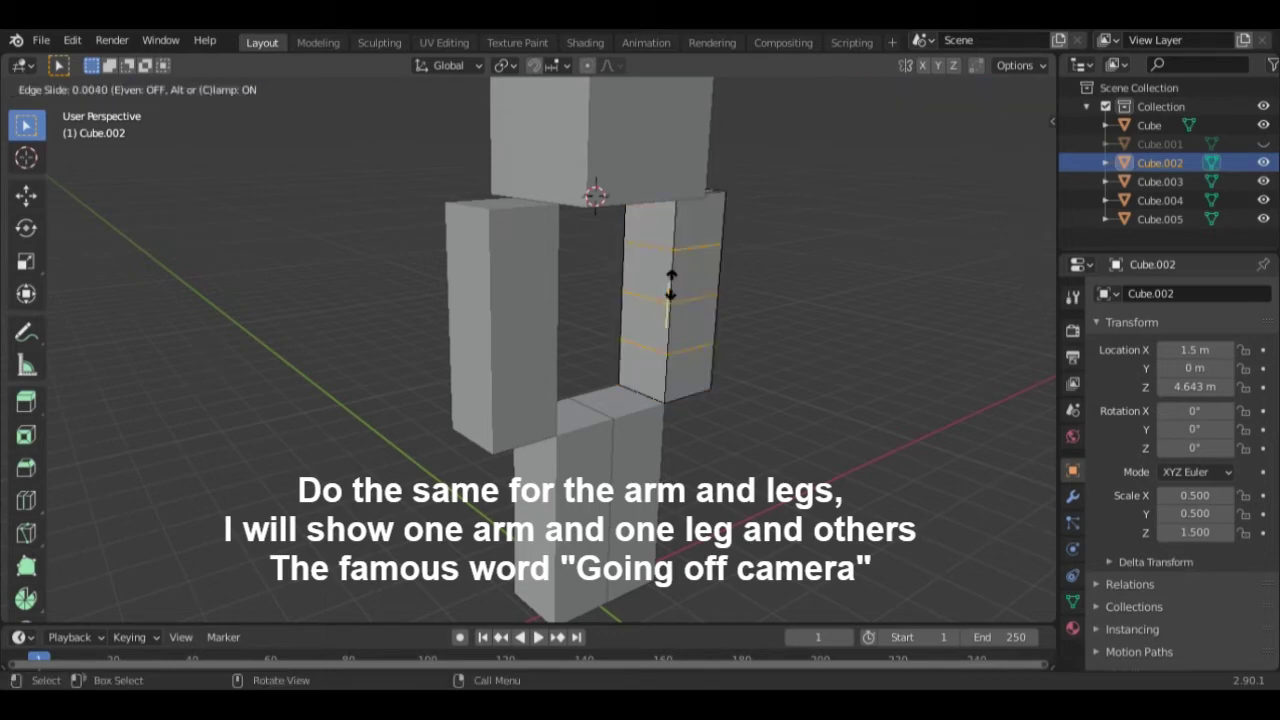
right_click(667, 292)
key(ctrl+r)
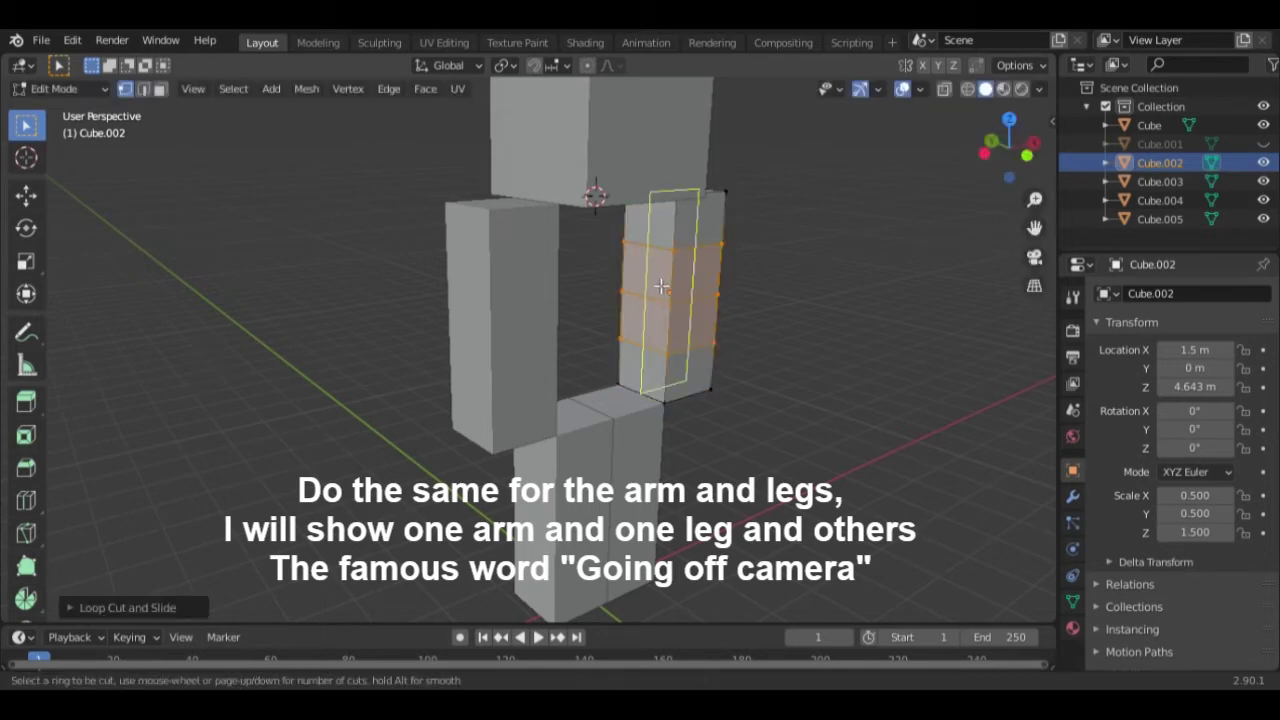
click(661, 287)
right_click(661, 287)
scroll(676, 237, up, 2)
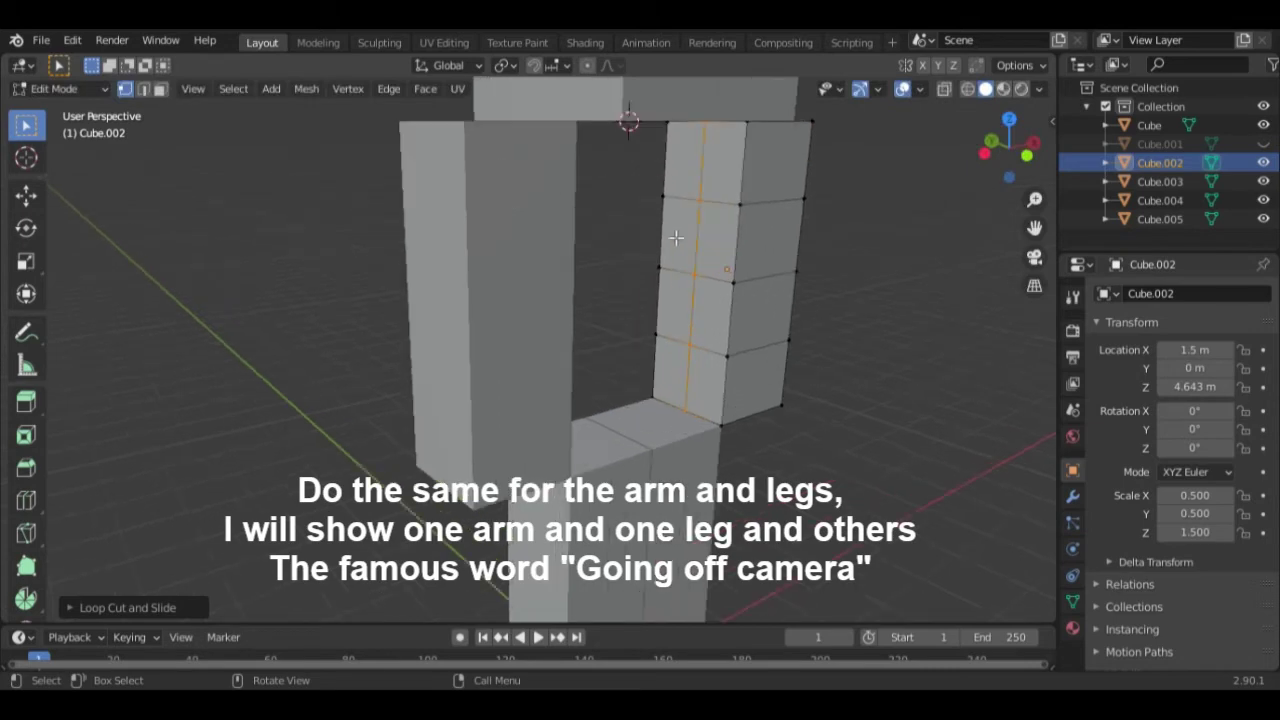
Step: Snap the 3D cursor to a top vertex of the arm and return to Object Mode
click(701, 235)
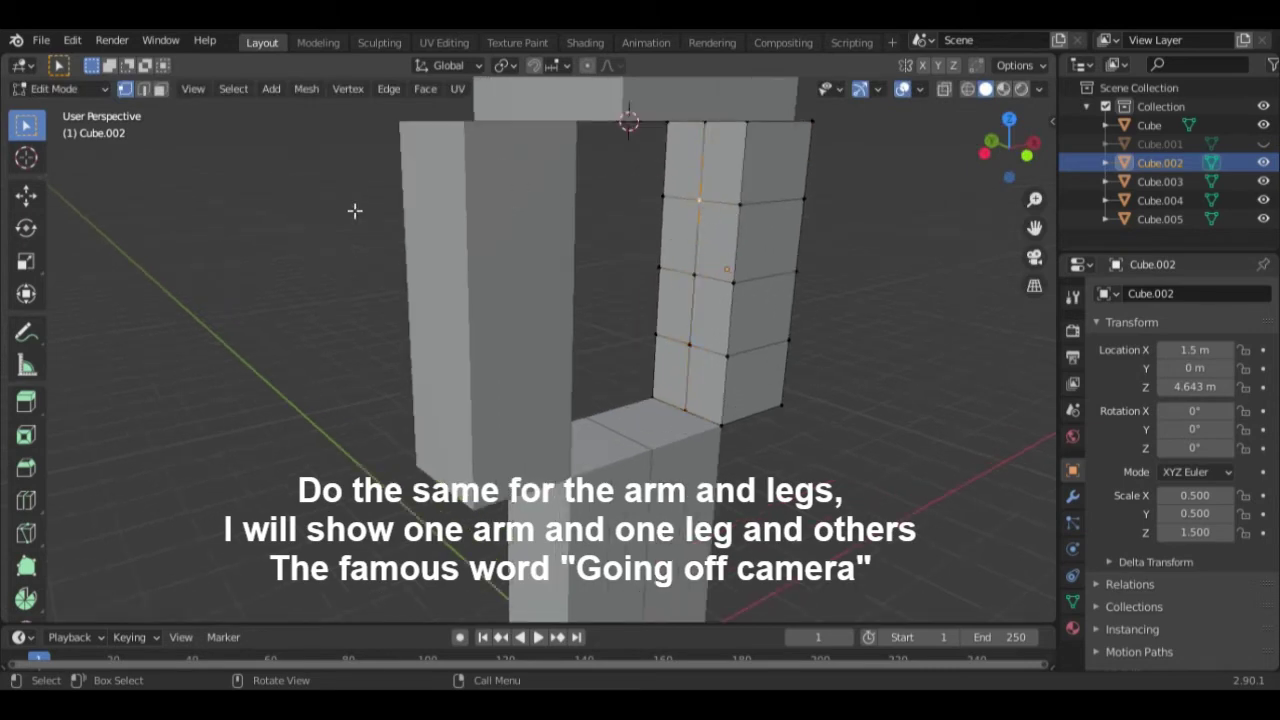
click(307, 89)
mouse_move(326, 148)
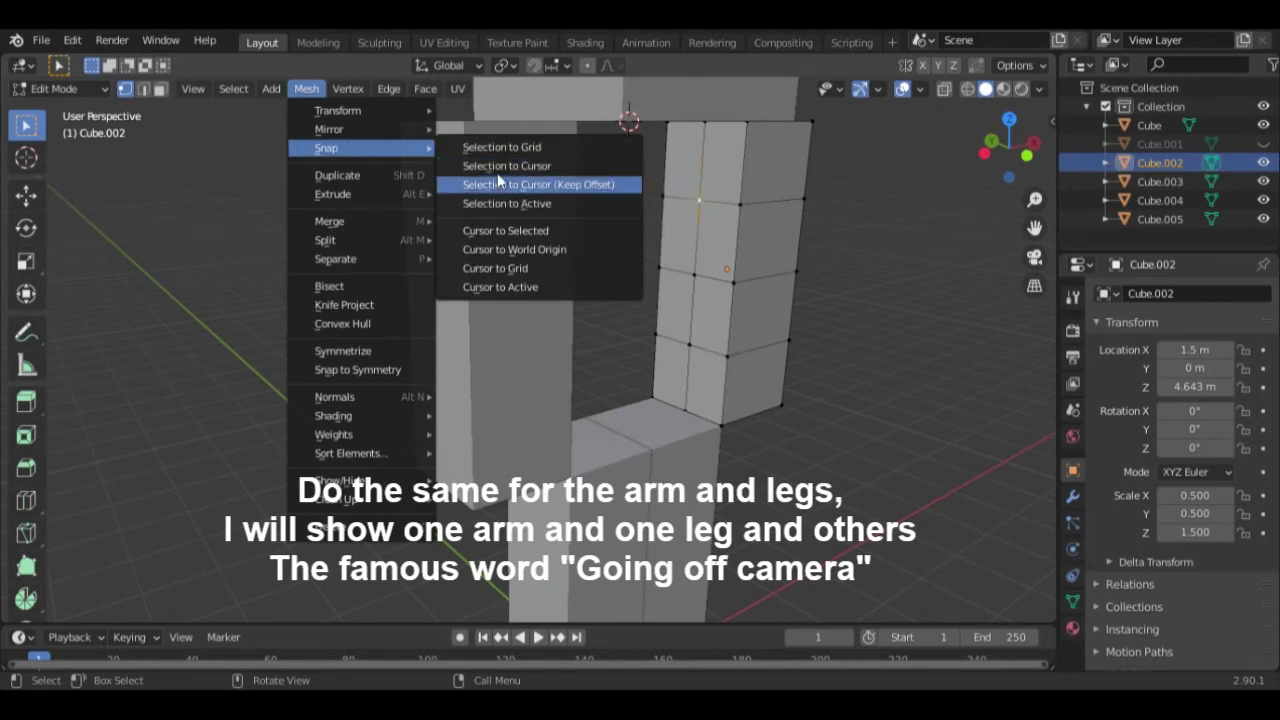
click(507, 232)
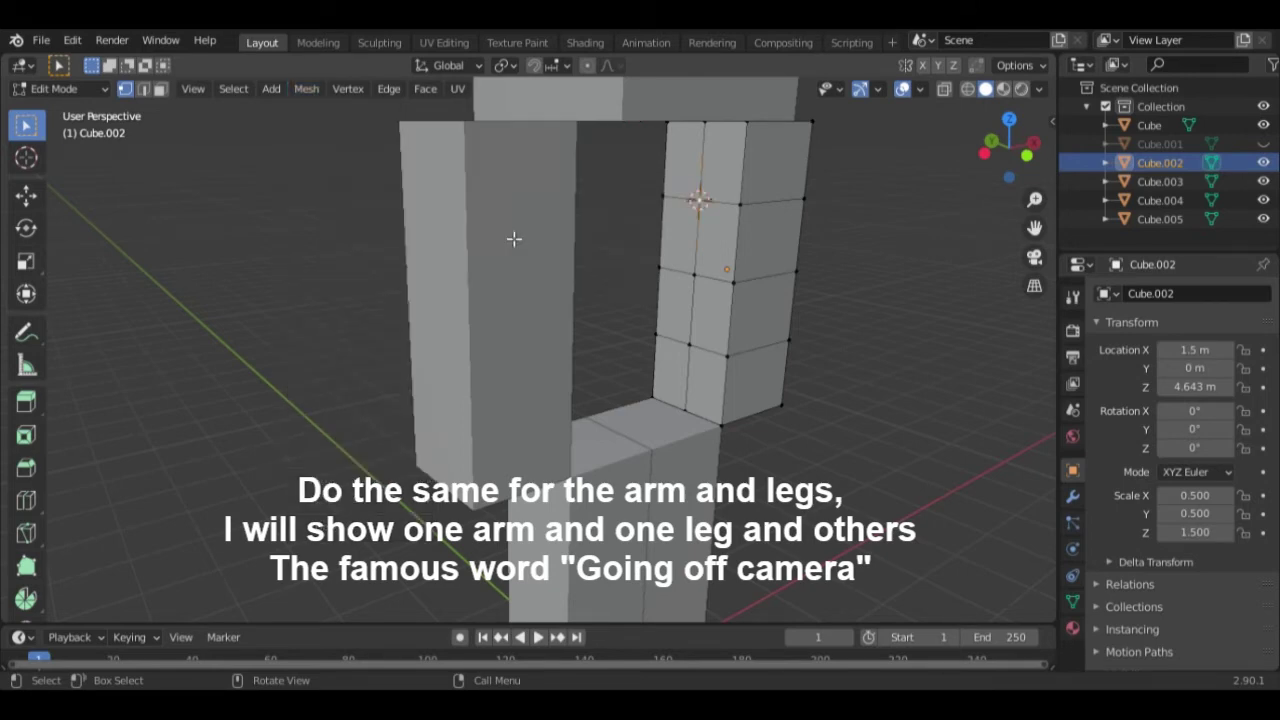
key(Tab)
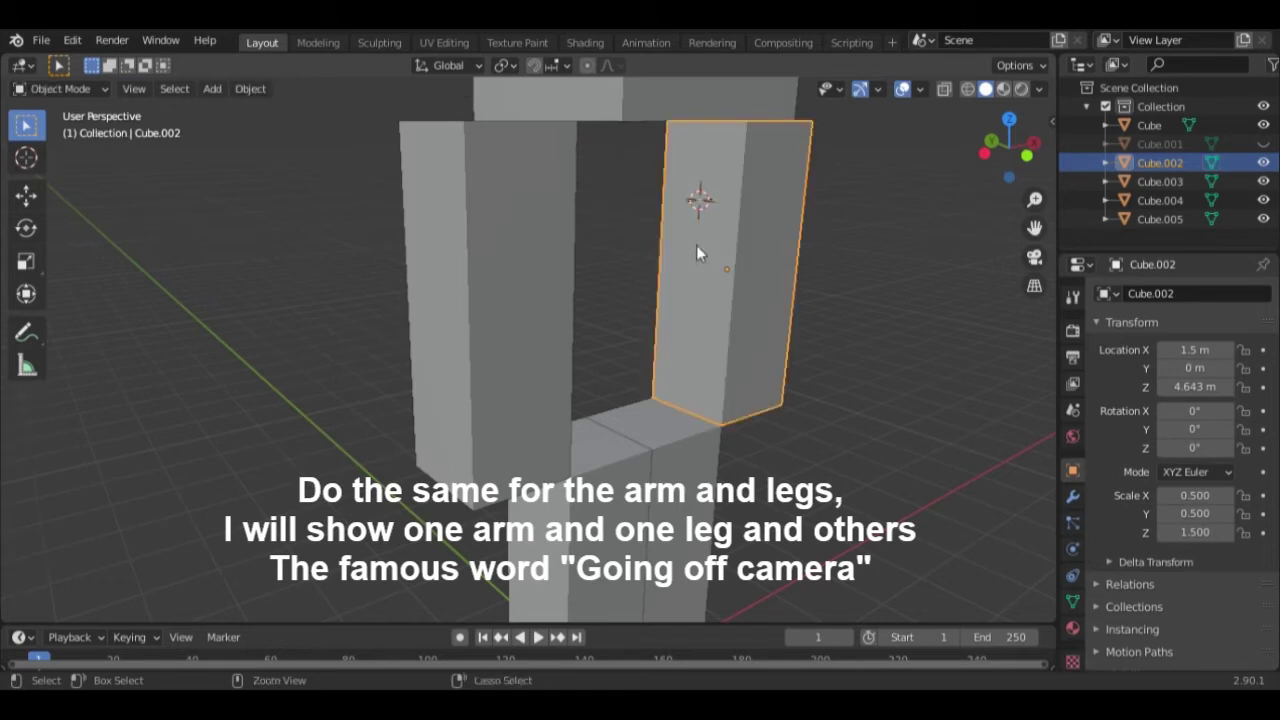
Step: Set arm Cube.002's origin to the 3D cursor at its top and test-rotate it about X
click(248, 90)
mouse_move(279, 129)
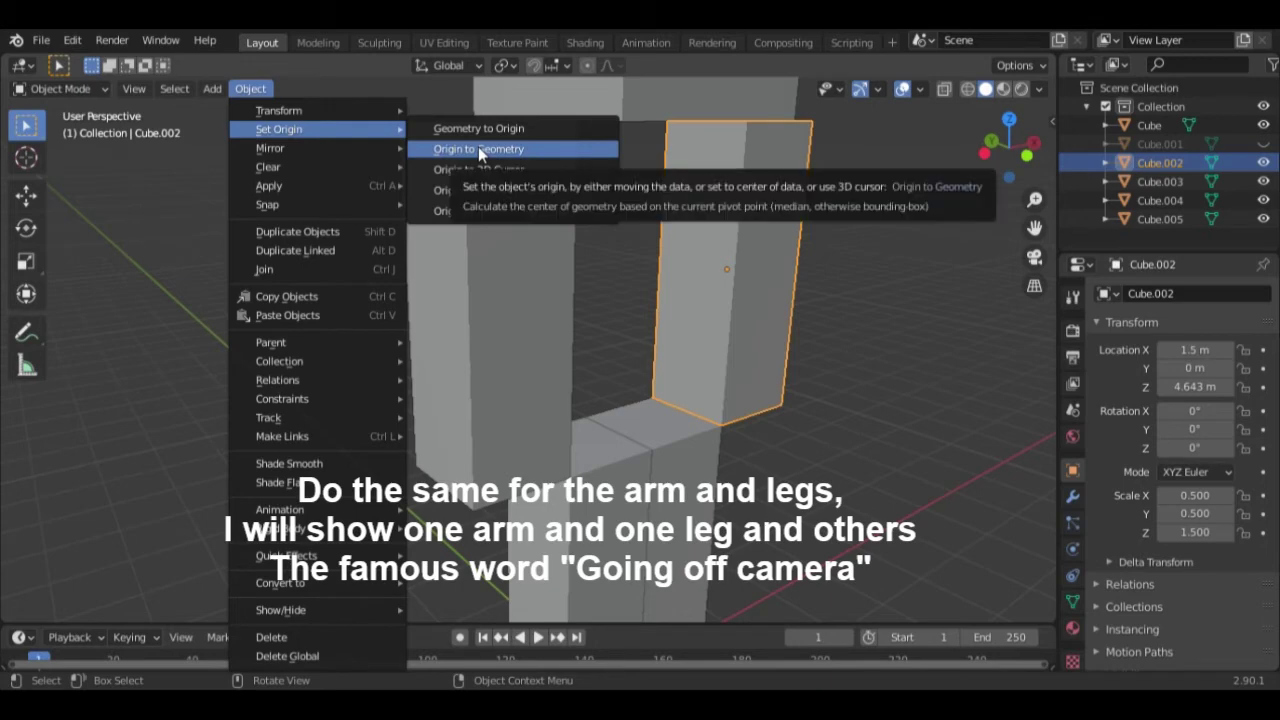
click(478, 169)
mouse_move(846, 293)
middle_down()
mouse_move(520, 294)
mouse_move(500, 306)
mouse_move(684, 306)
middle_up()
key(r)
key(x)
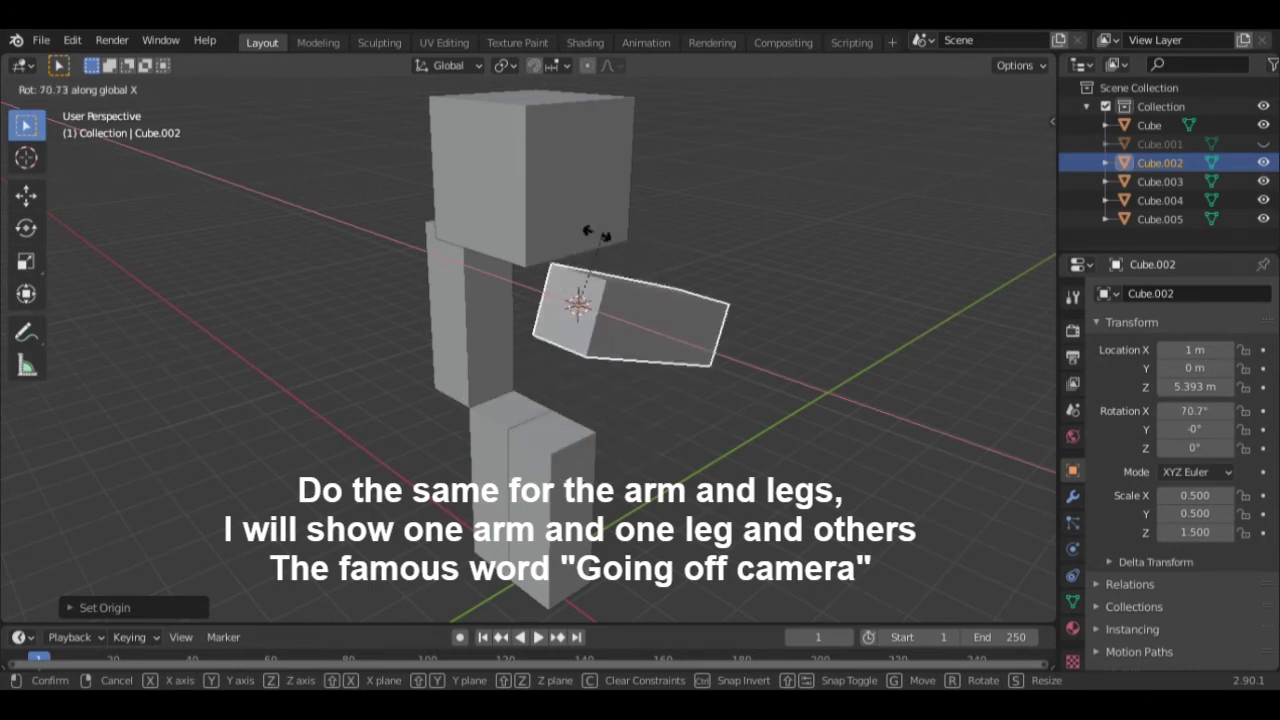
right_click(795, 268)
Step: Select the leg block Cube.005 and enter Edit Mode
mouse_move(429, 446)
middle_down()
mouse_move(576, 454)
mouse_move(560, 445)
middle_up()
click(576, 454)
key(Tab)
scroll(557, 453, up, 5)
Step: Add centred loop cuts to the leg, including a three-cut set around the lower leg
key(ctrl+r)
click(548, 454)
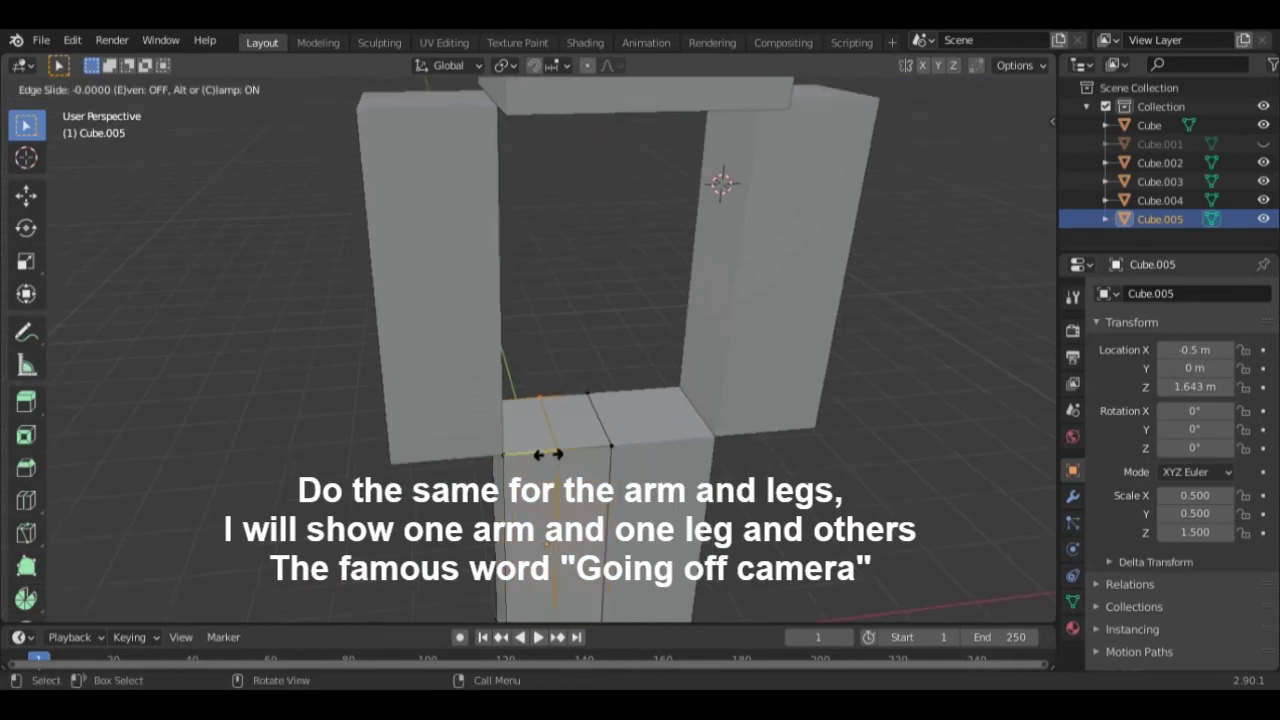
right_click(548, 454)
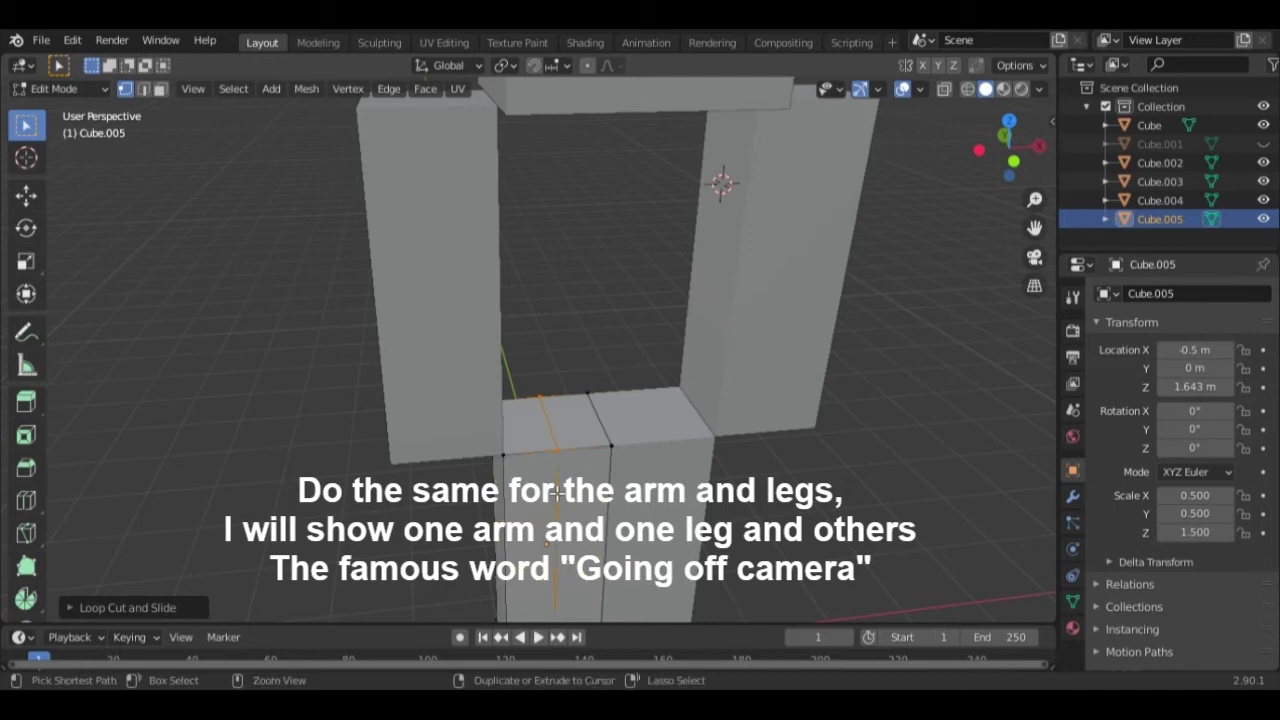
key(ctrl+r)
scroll(558, 491, up, 1)
scroll(558, 491, up, 1)
click(558, 491)
right_click(558, 491)
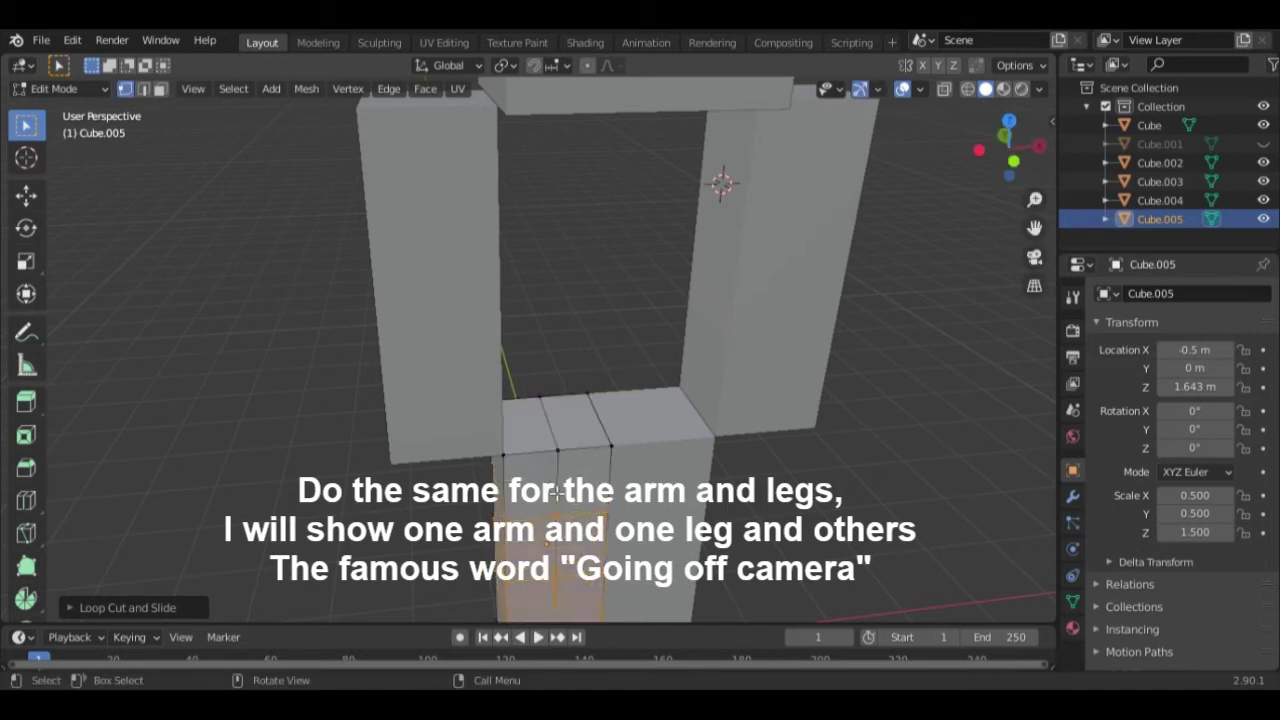
key(ctrl+r)
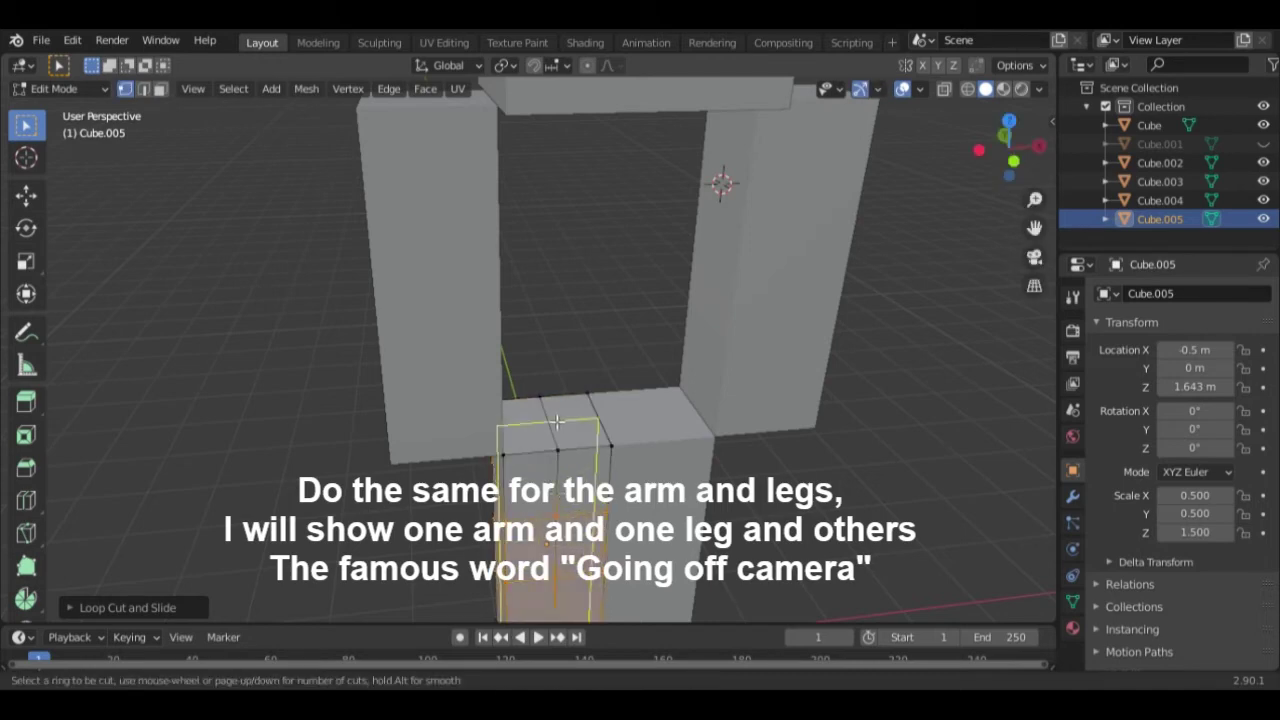
right_click(555, 428)
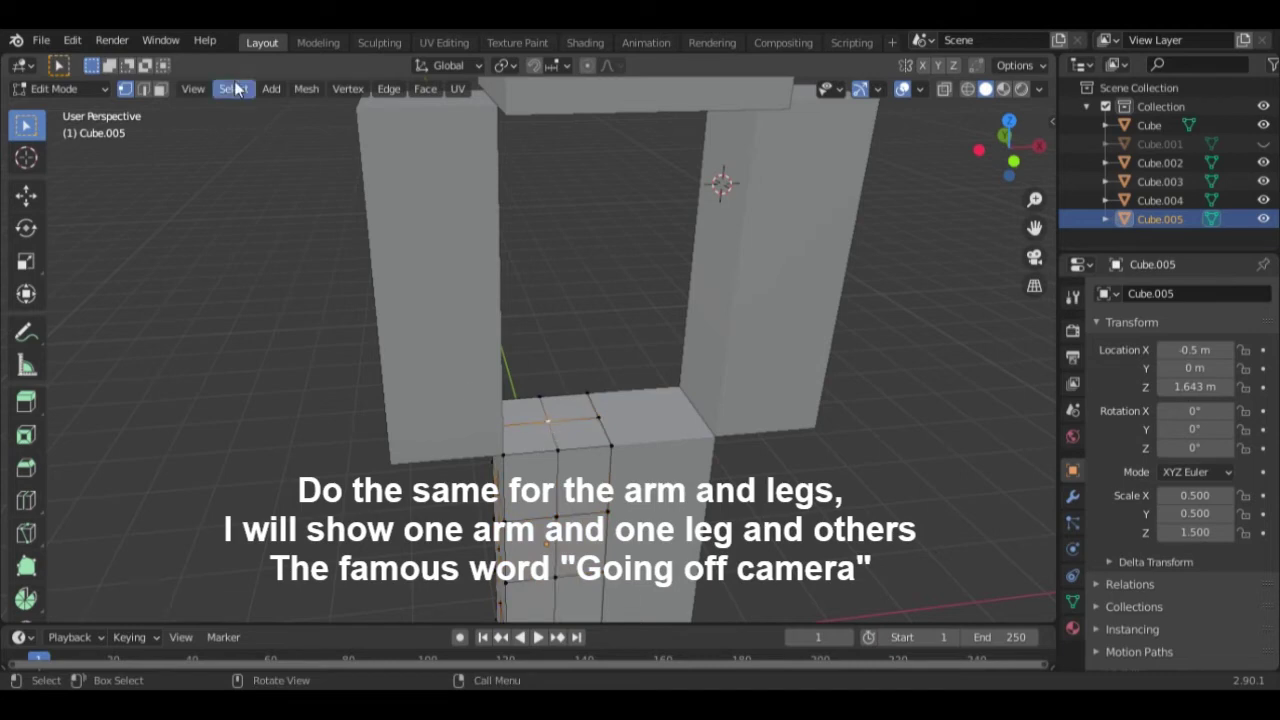
Step: Snap the 3D cursor to the selected vertex, then to the leg's centre in Object Mode
click(308, 90)
mouse_move(327, 148)
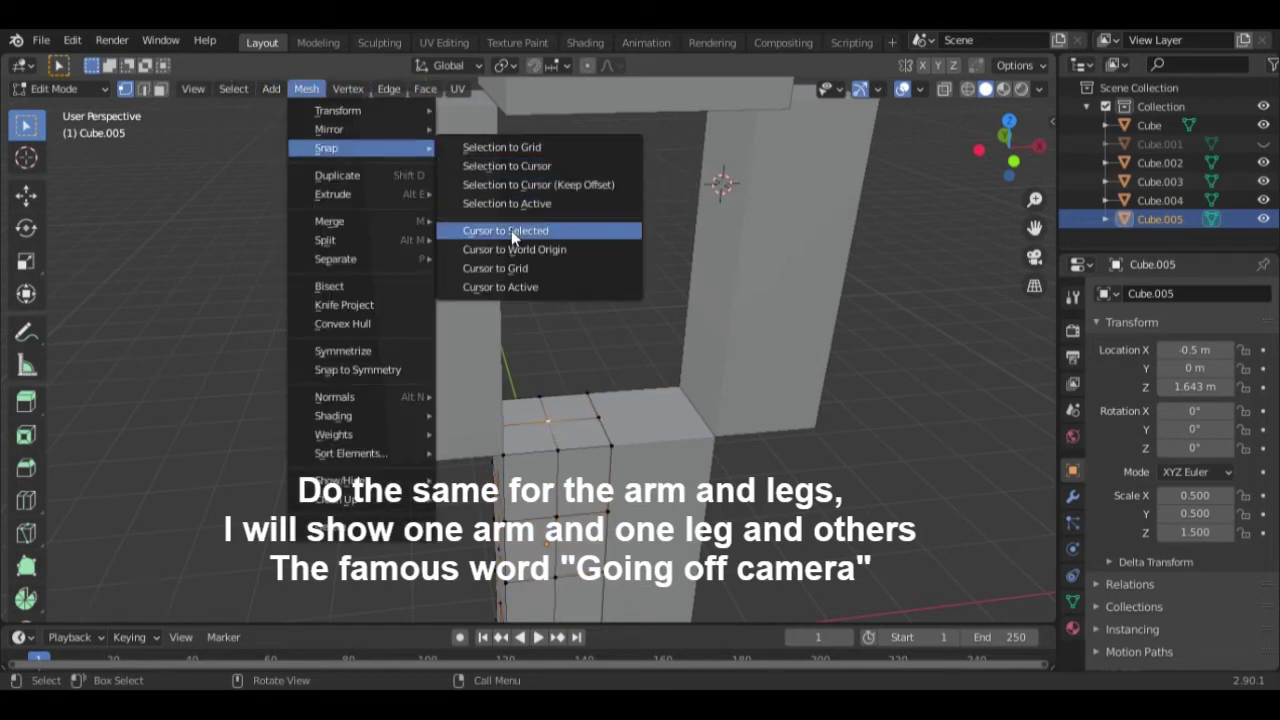
click(511, 230)
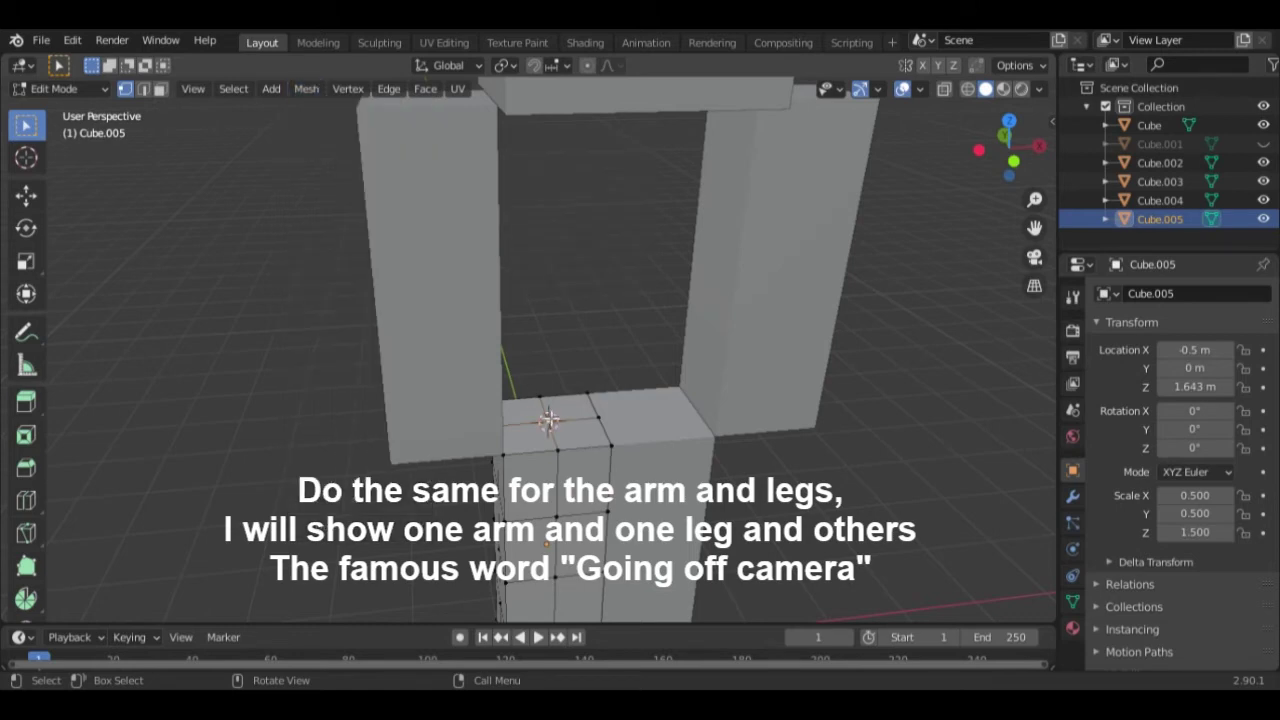
key(Tab)
key(ctrl)
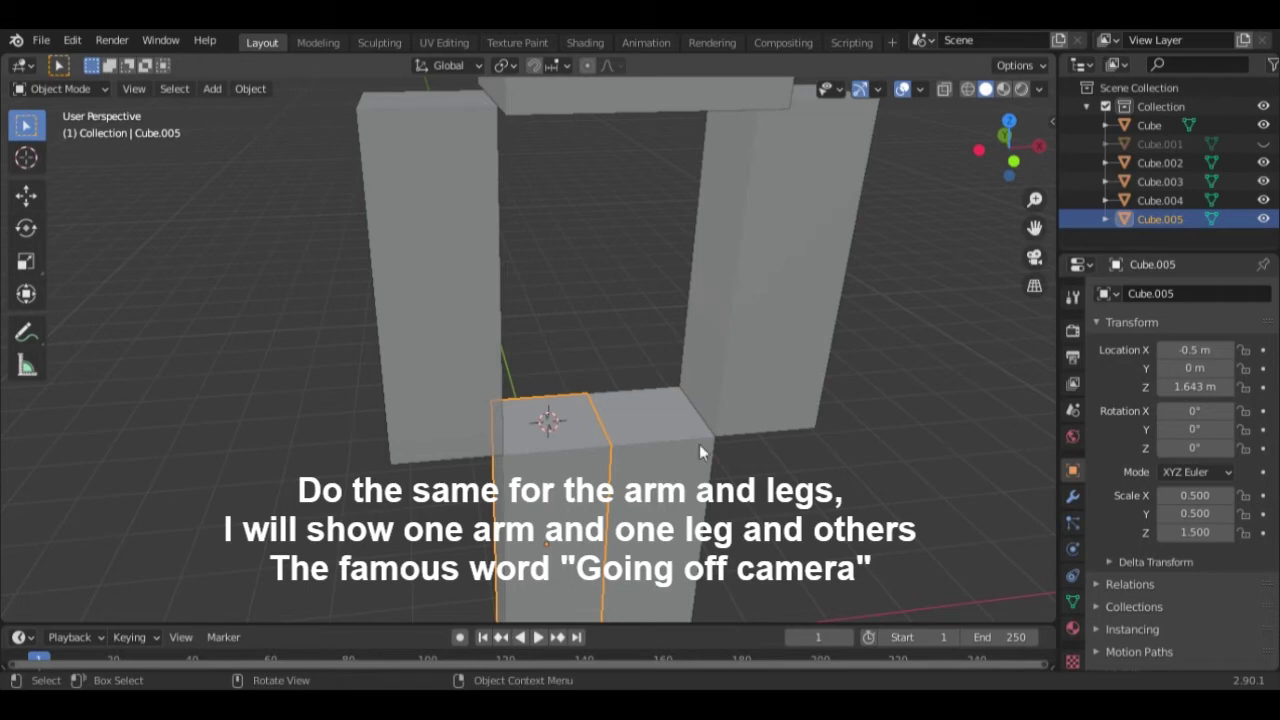
click(250, 88)
mouse_move(267, 204)
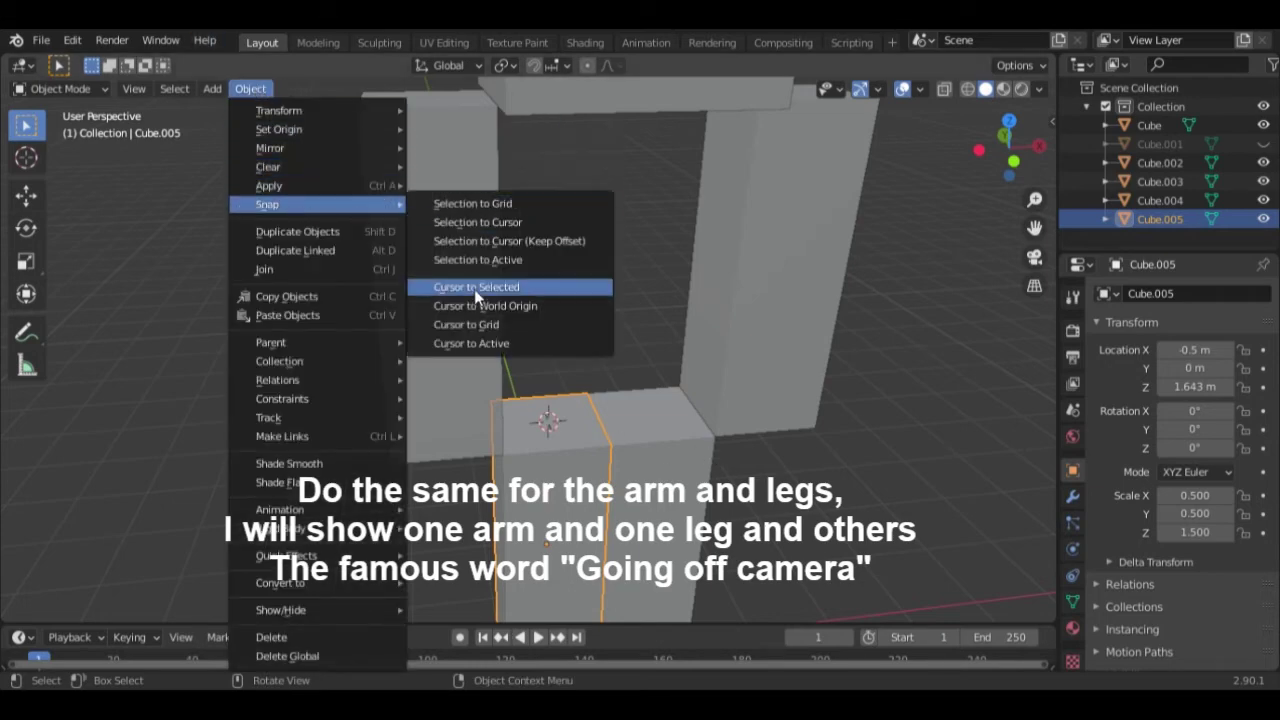
click(476, 289)
Step: Snap the 3D cursor to the leg's top vertex at the hip and return to Object Mode
mouse_move(753, 300)
middle_down()
mouse_move(688, 303)
mouse_move(812, 330)
middle_up()
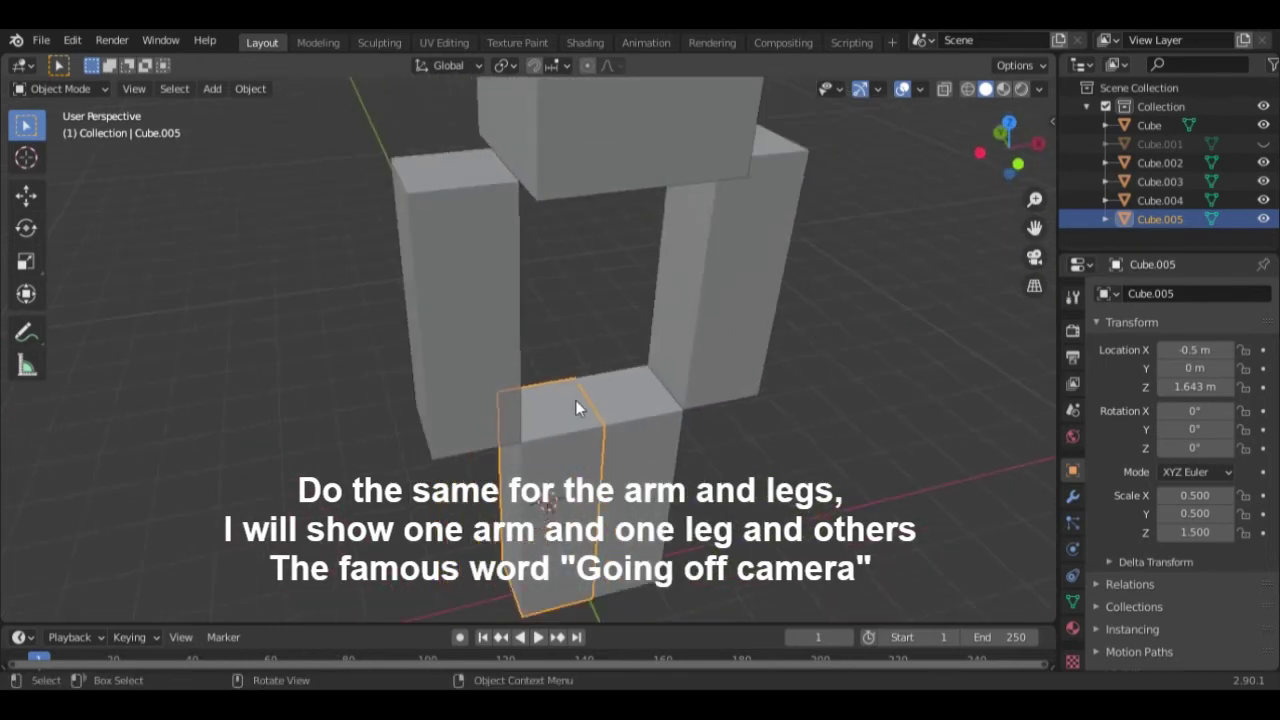
middle_drag(576, 400, 564, 423)
key(Tab)
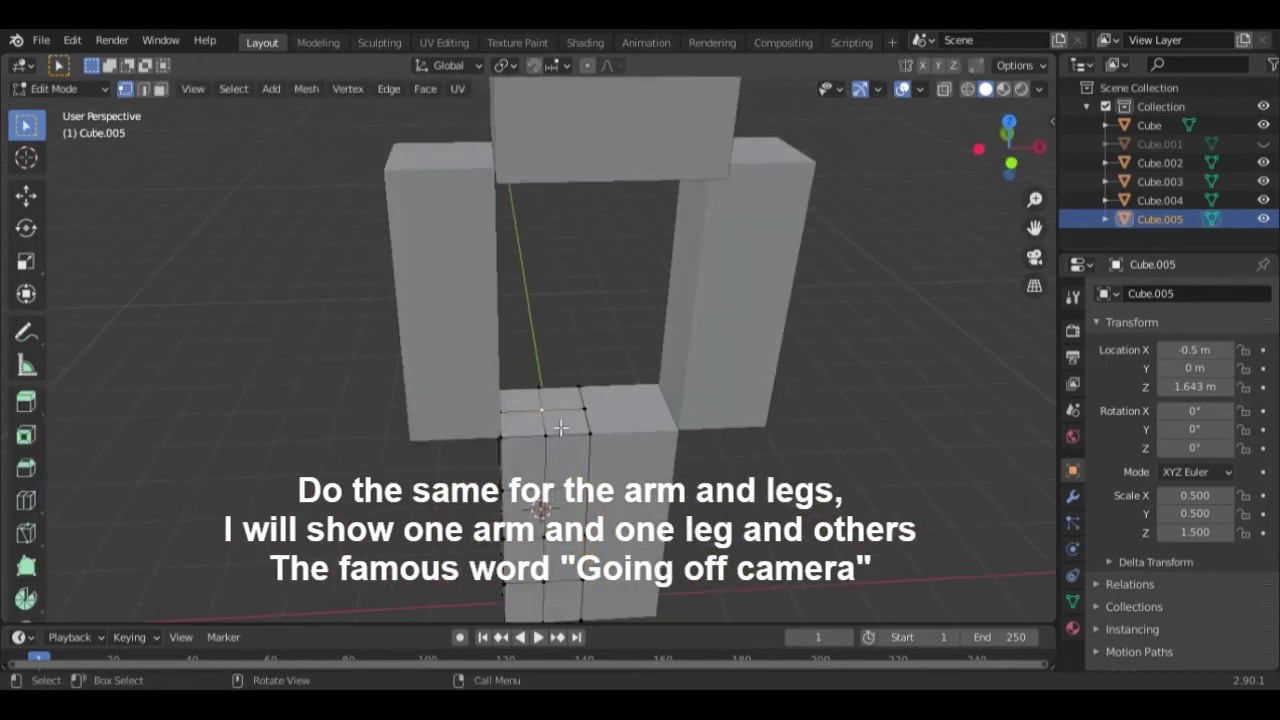
click(306, 88)
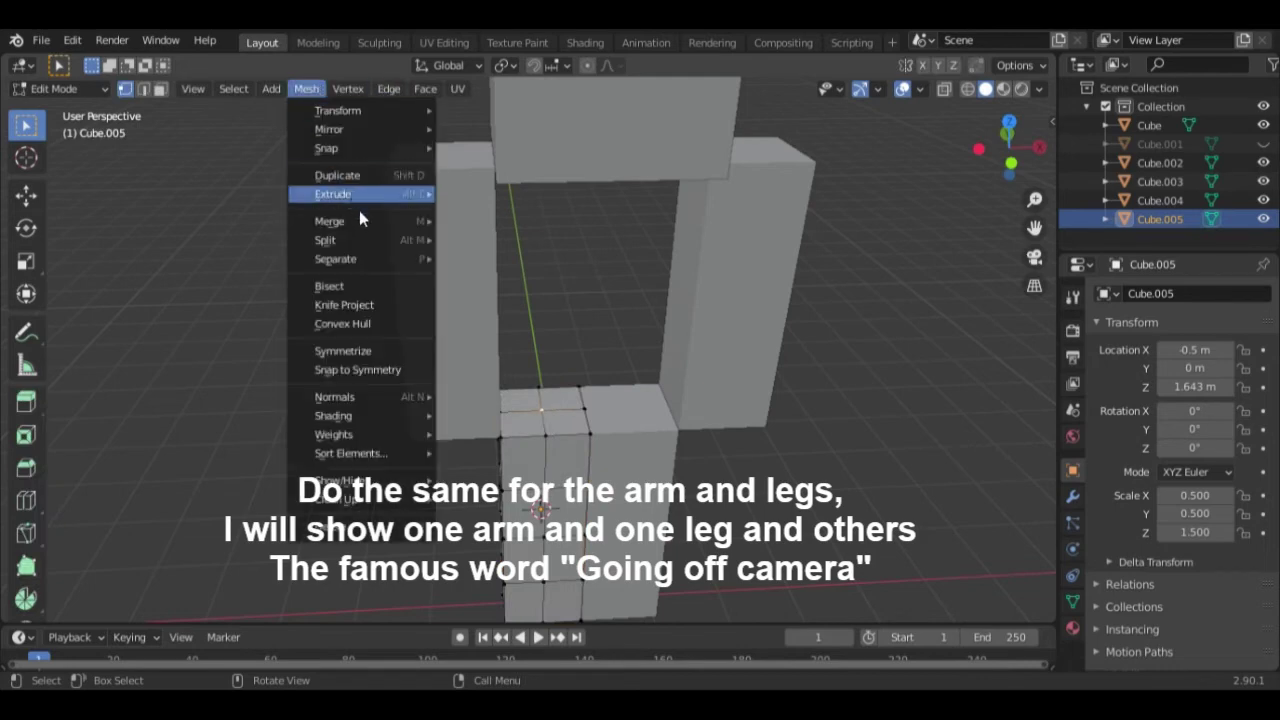
mouse_move(326, 148)
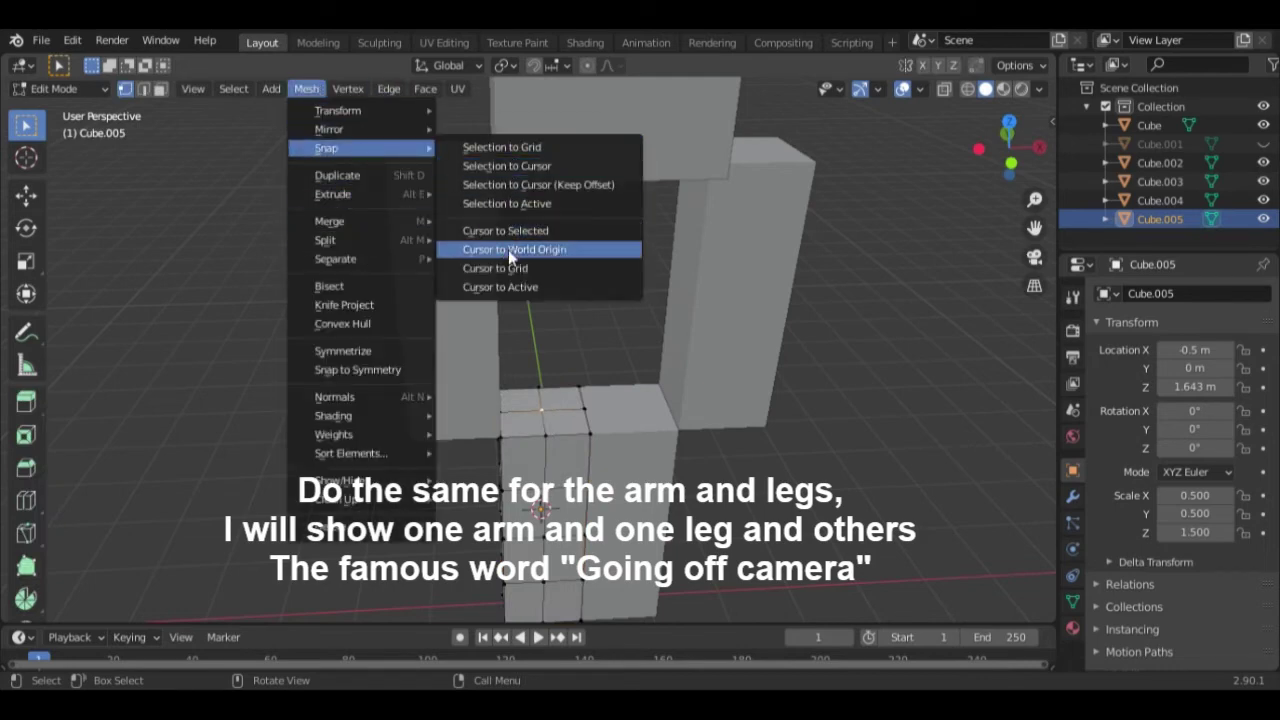
click(509, 236)
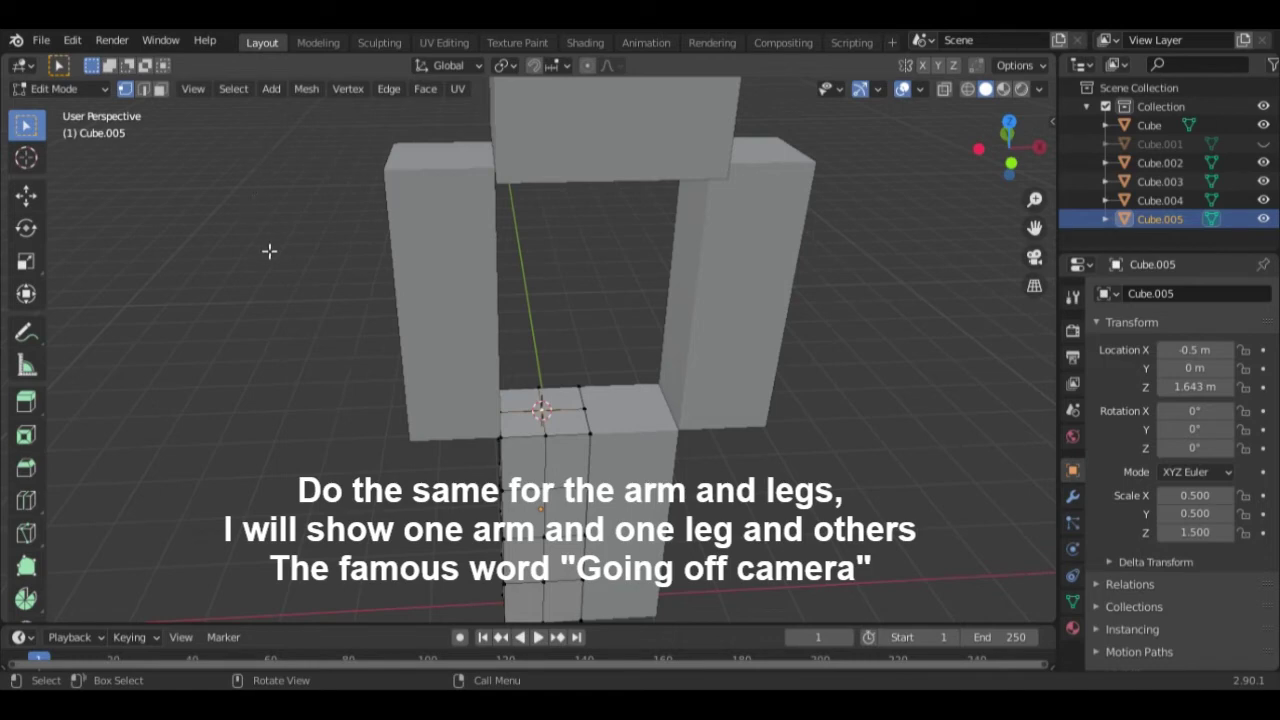
key(Tab)
click(250, 88)
mouse_move(293, 208)
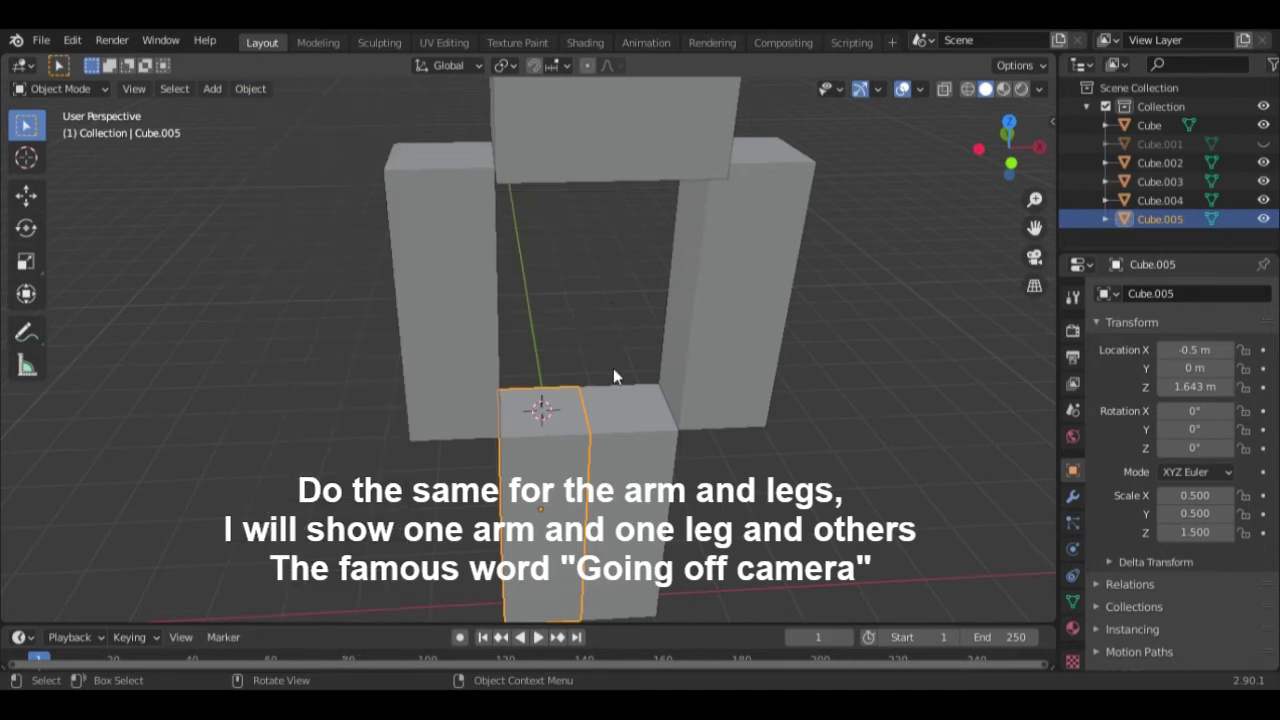
Step: Set leg Cube.005's origin to the 3D cursor at the hip, making its Location Z 3.143 m
click(251, 89)
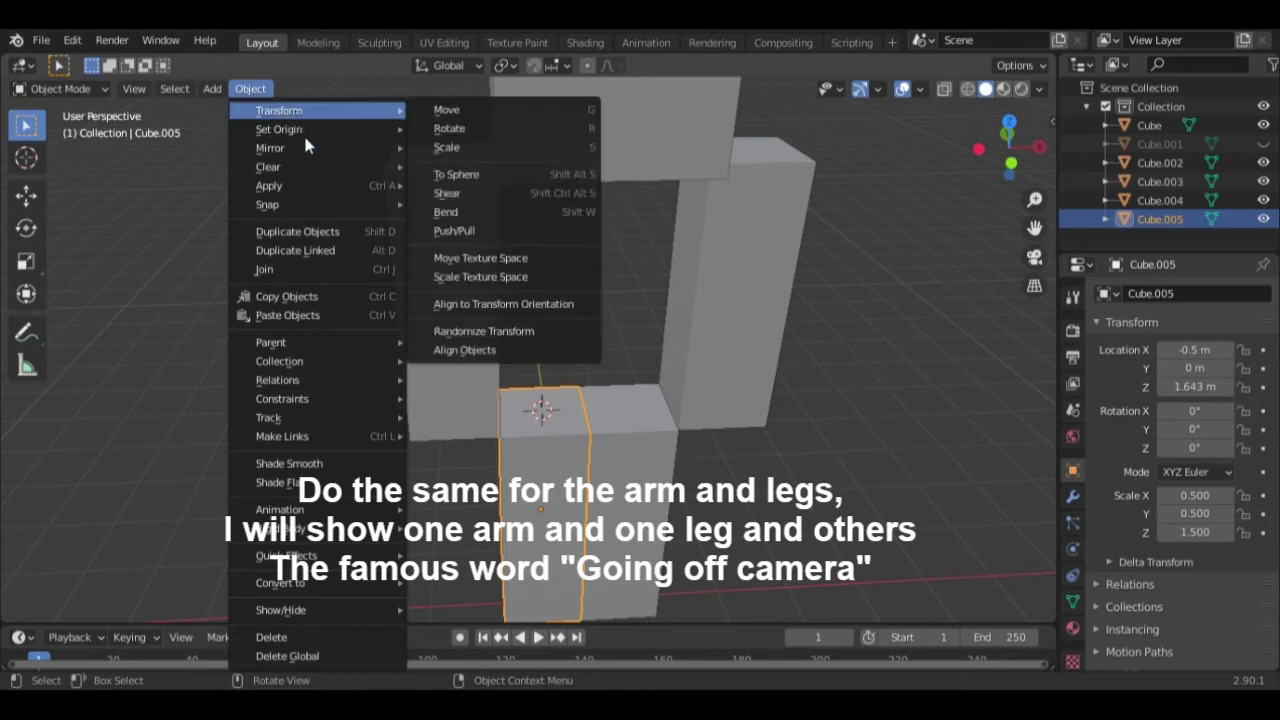
mouse_move(279, 129)
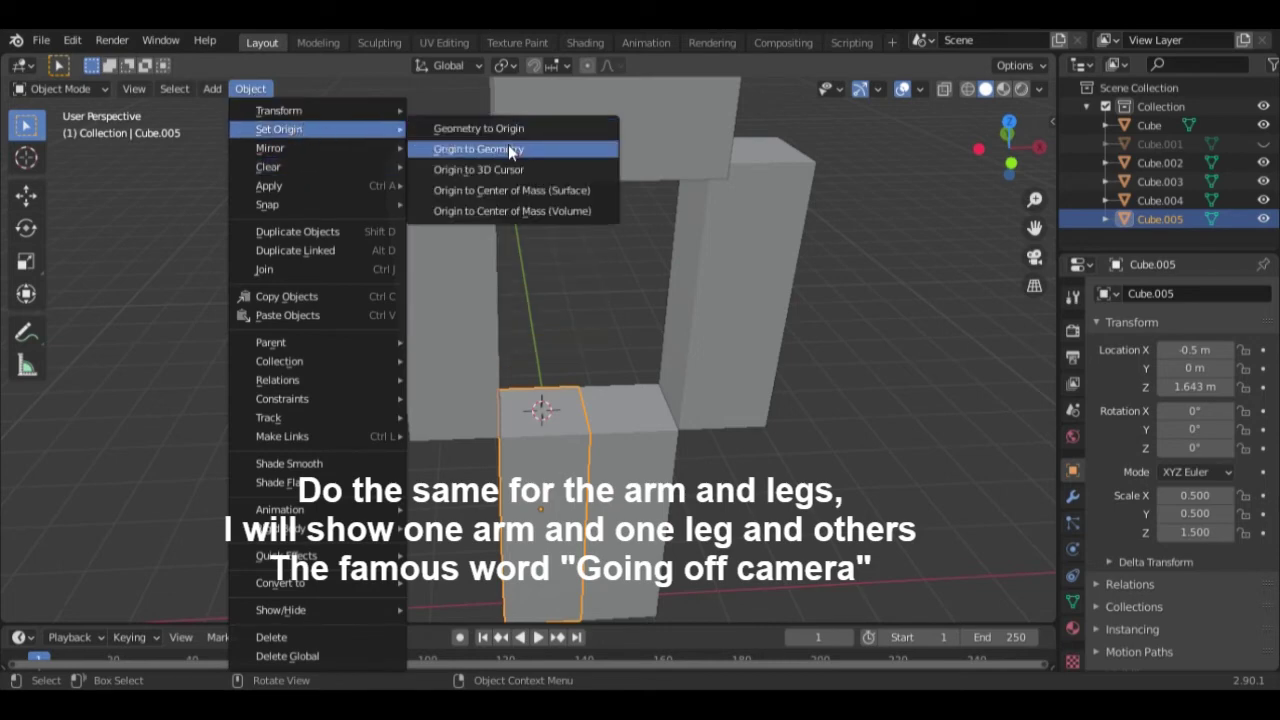
click(560, 148)
click(250, 89)
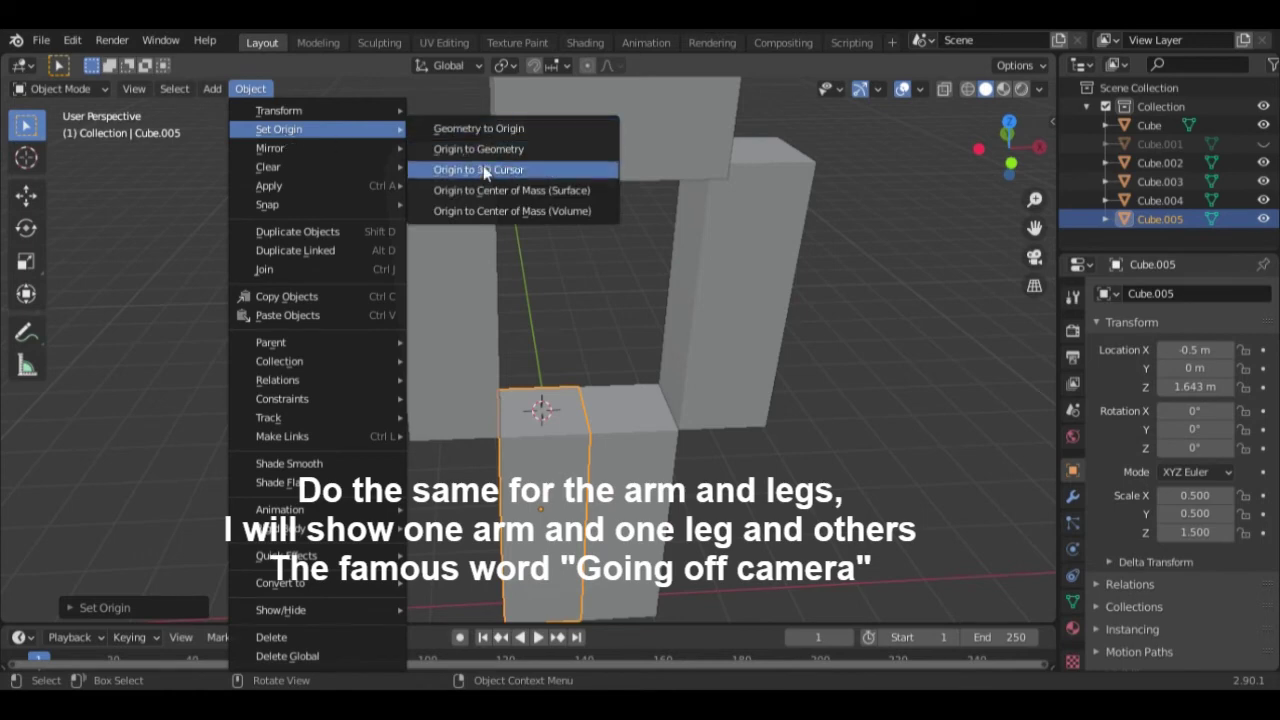
click(506, 168)
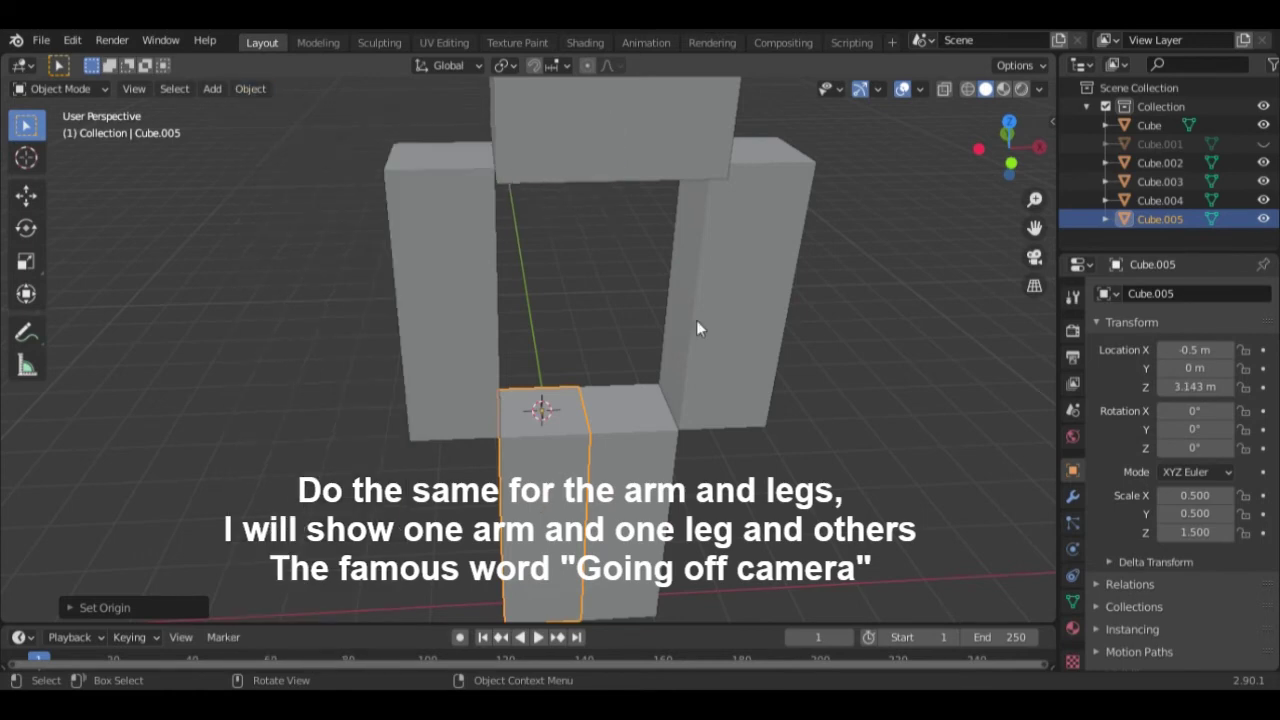
middle_drag(696, 320, 686, 311)
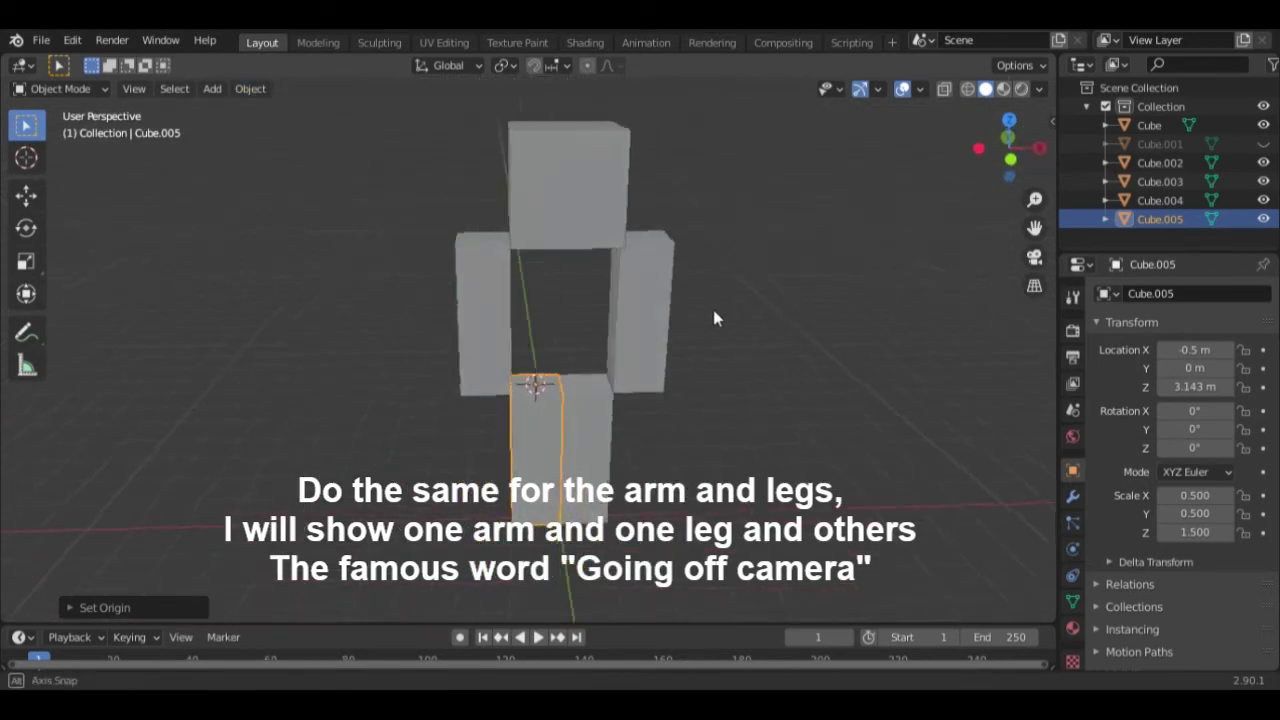
scroll(629, 296, up, 4)
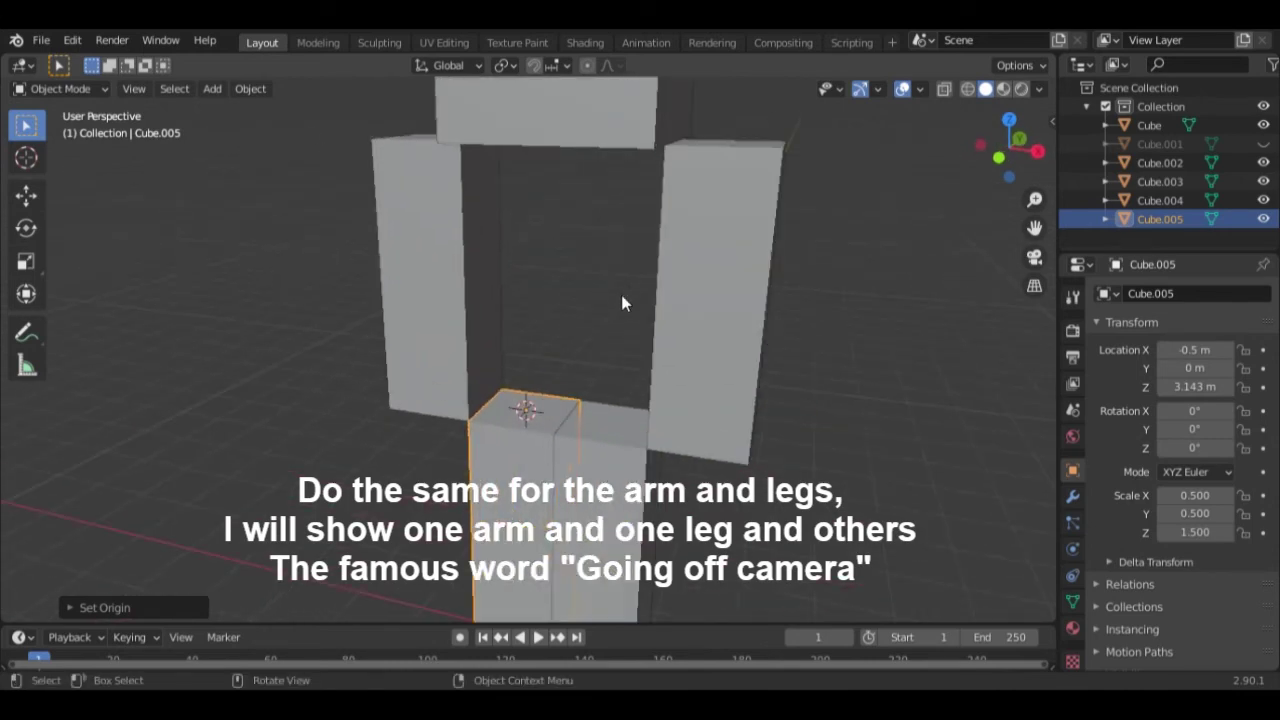
middle_drag(530, 308, 614, 372)
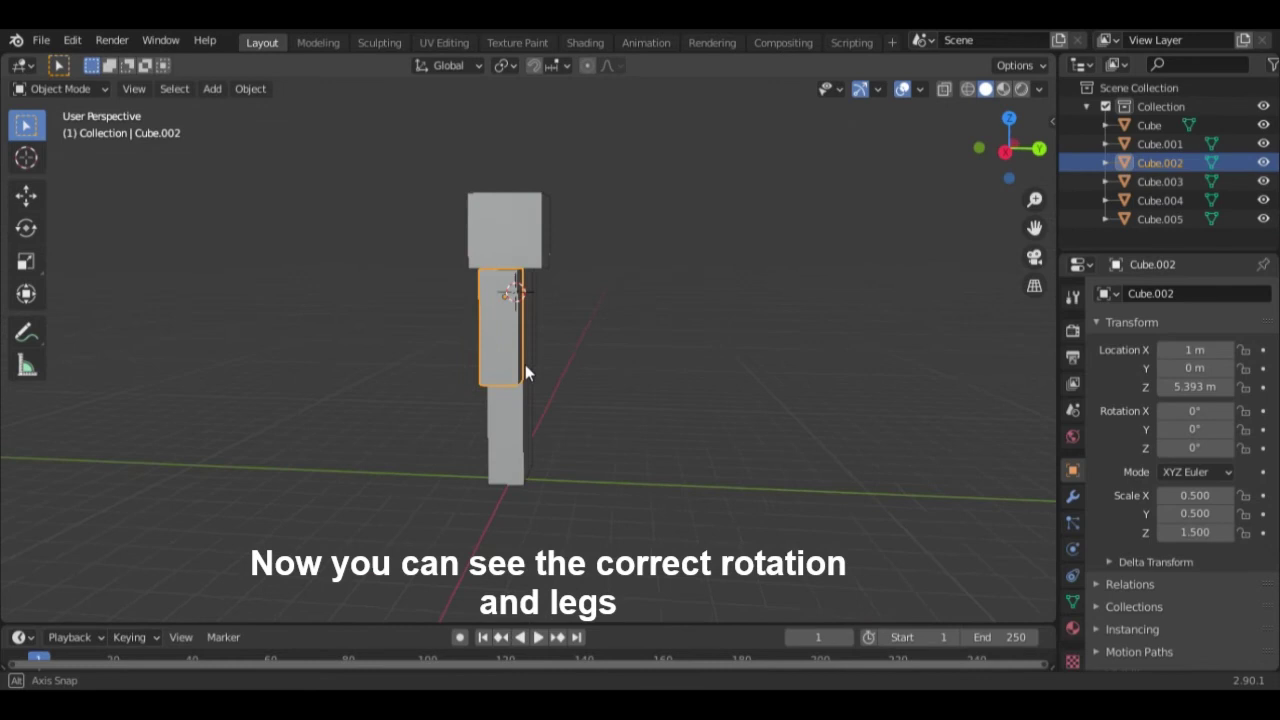
mouse_move(525, 364)
middle_down()
mouse_move(647, 357)
mouse_move(665, 340)
mouse_move(741, 351)
middle_up()
key(r)
key(x)
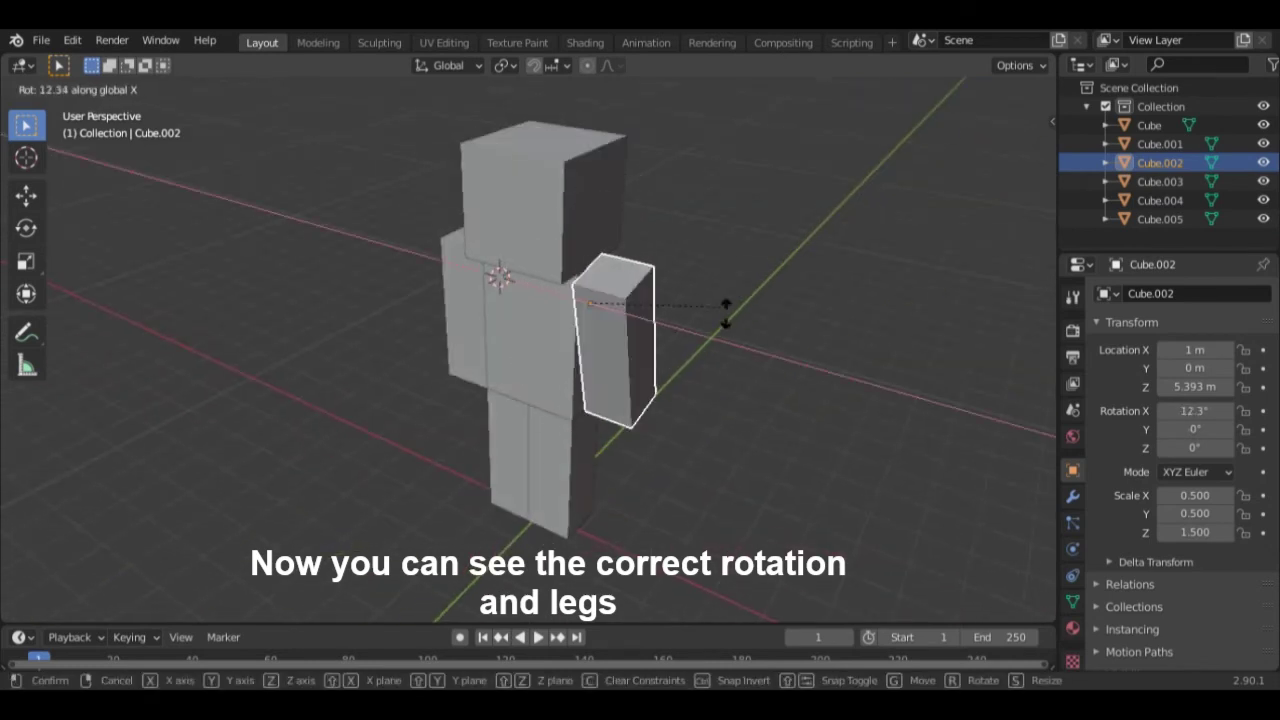
right_click(686, 366)
middle_drag(598, 382, 518, 330)
click(512, 328)
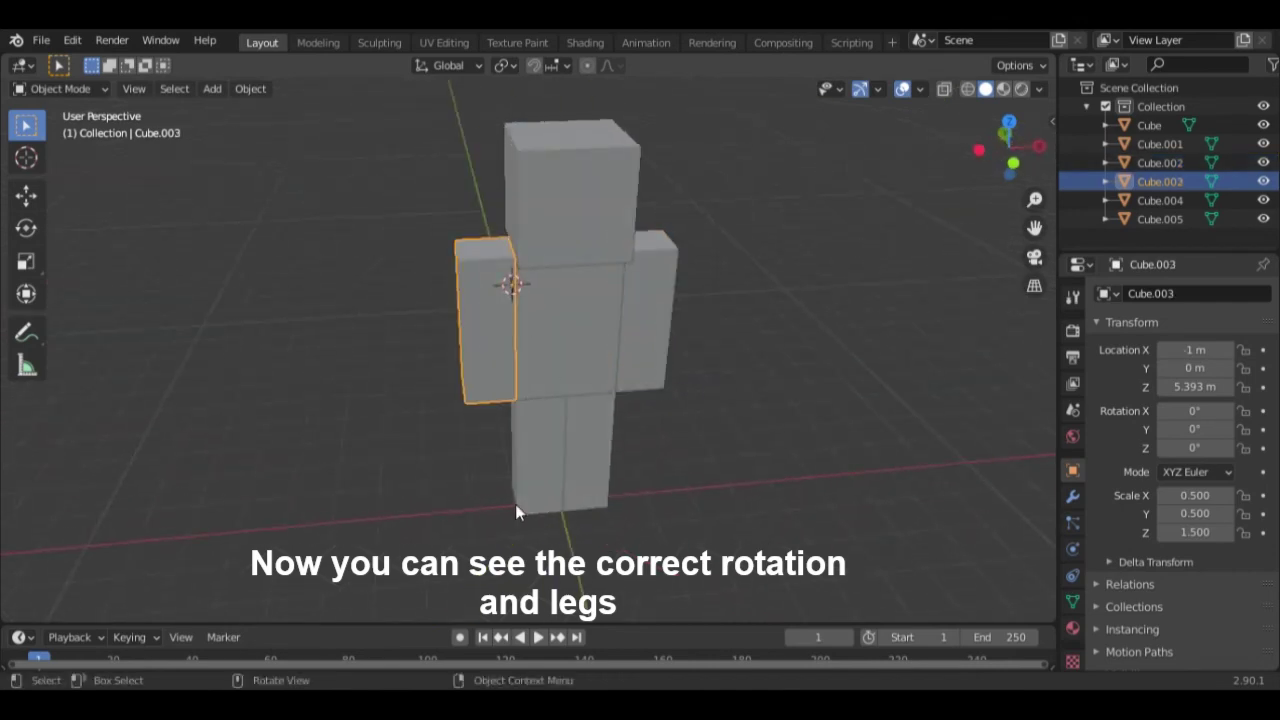
middle_drag(517, 508, 643, 496)
key(r)
key(x)
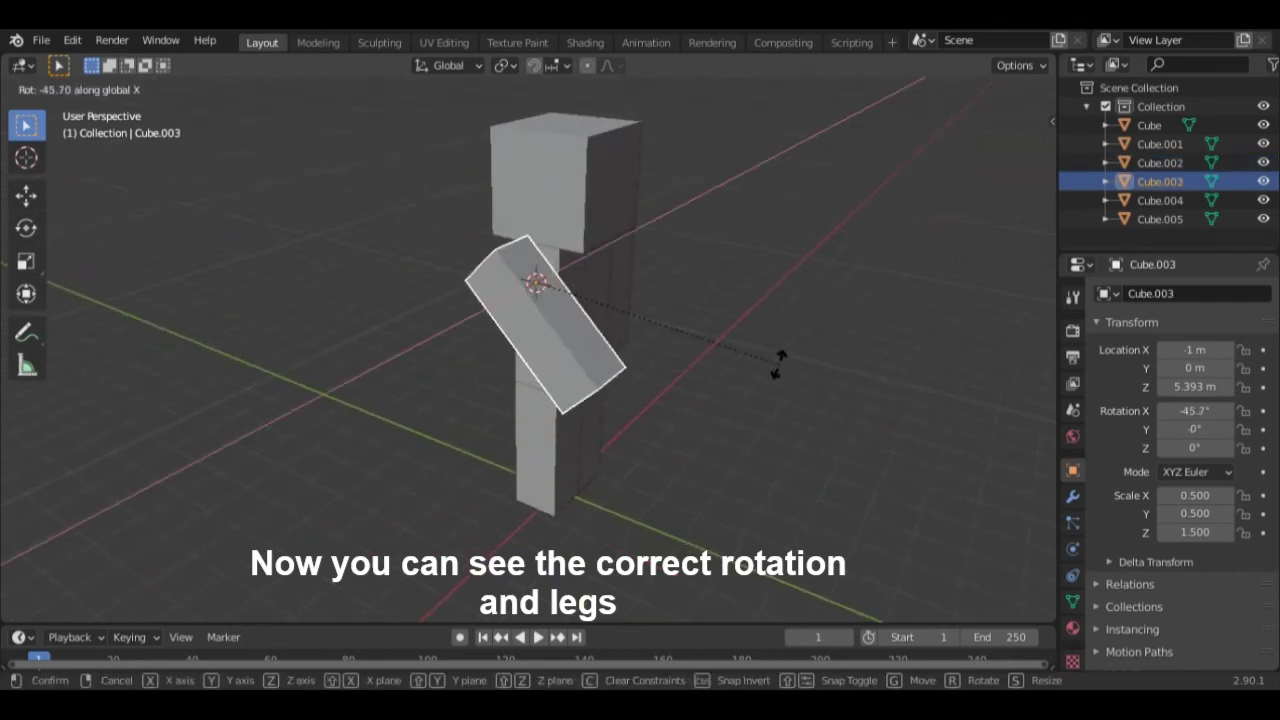
right_click(770, 372)
middle_drag(770, 372, 472, 457)
click(646, 503)
click(520, 480)
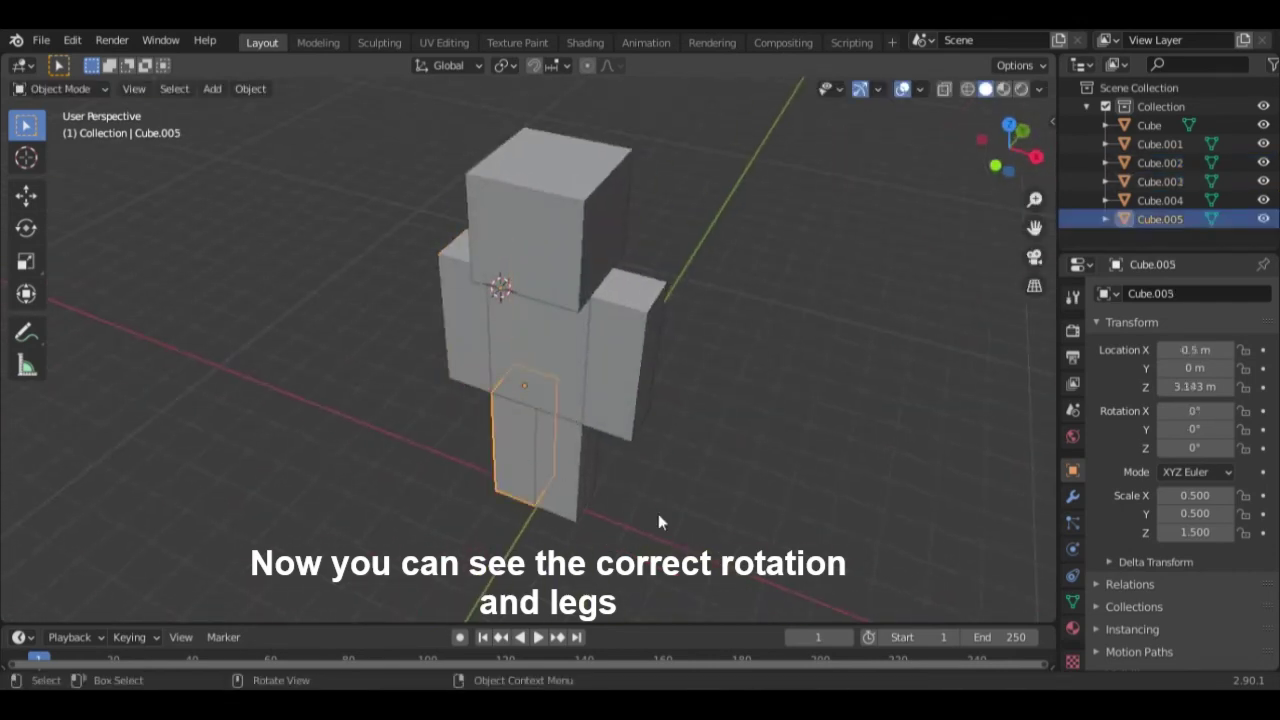
middle_drag(658, 514, 629, 455)
key(r)
key(x)
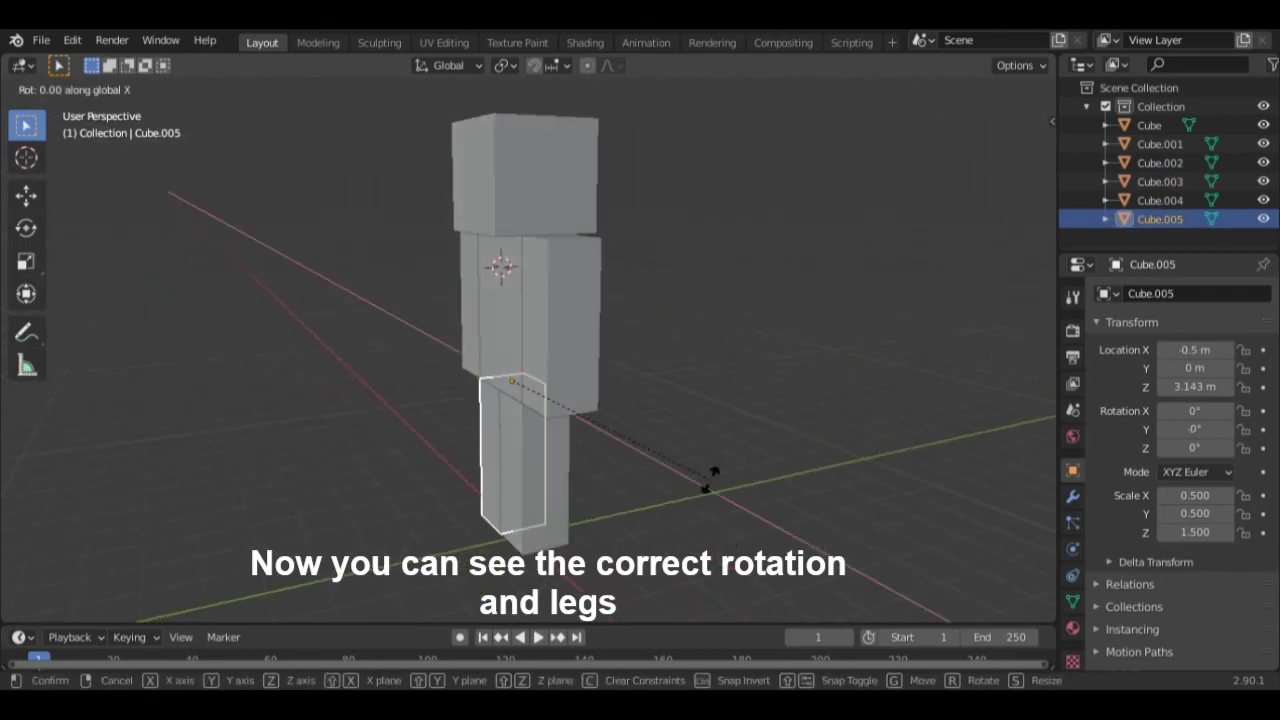
right_click(543, 443)
click(545, 472)
key(r)
key(x)
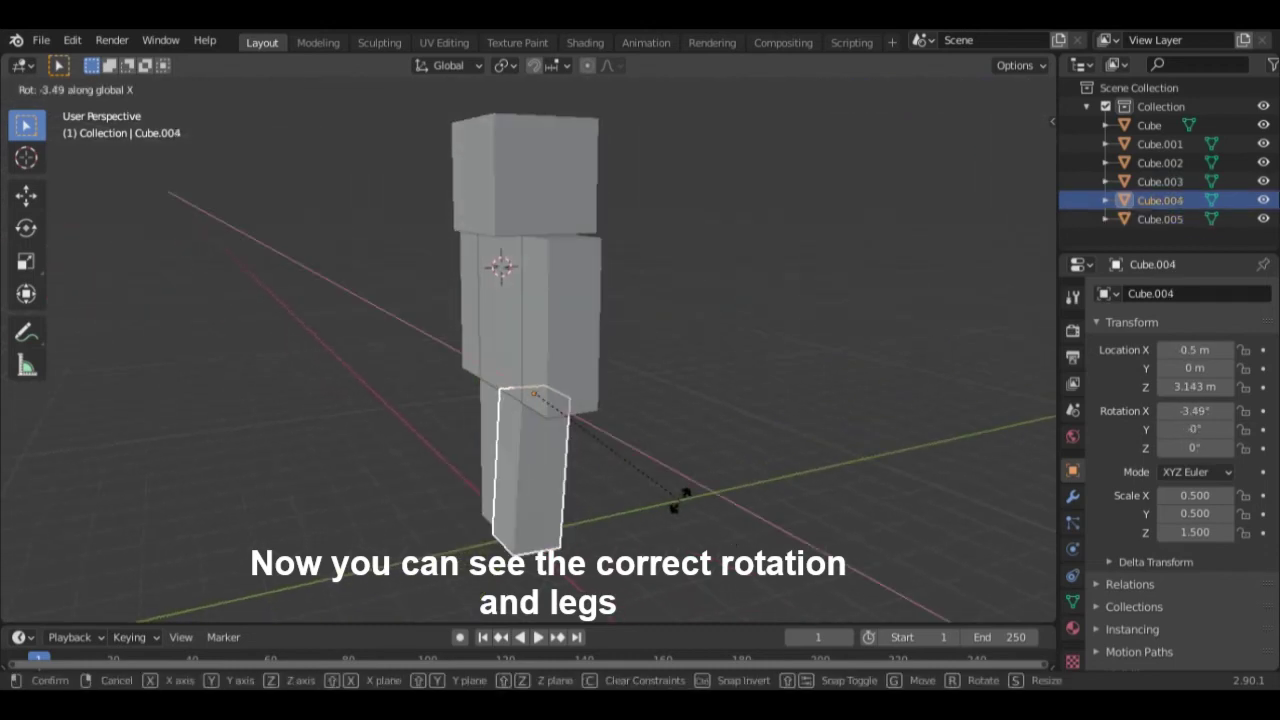
right_click(589, 517)
mouse_move(589, 517)
middle_down()
mouse_move(760, 476)
mouse_move(651, 457)
mouse_move(672, 458)
mouse_move(640, 443)
mouse_move(712, 414)
mouse_move(792, 449)
mouse_move(937, 451)
middle_up()
scroll(759, 481, down, 2)
scroll(751, 521, down, 3)
scroll(830, 420, up, 3)
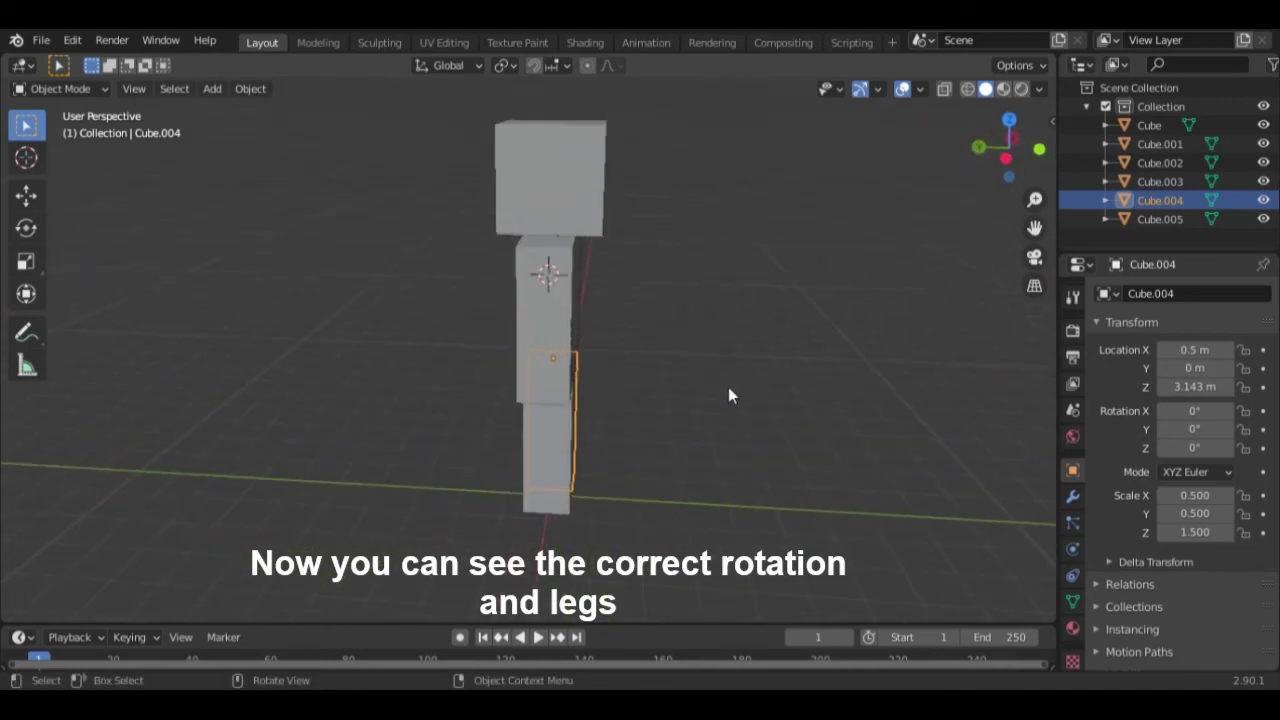
middle_drag(728, 390, 585, 393)
click(585, 393)
middle_drag(778, 365, 663, 371)
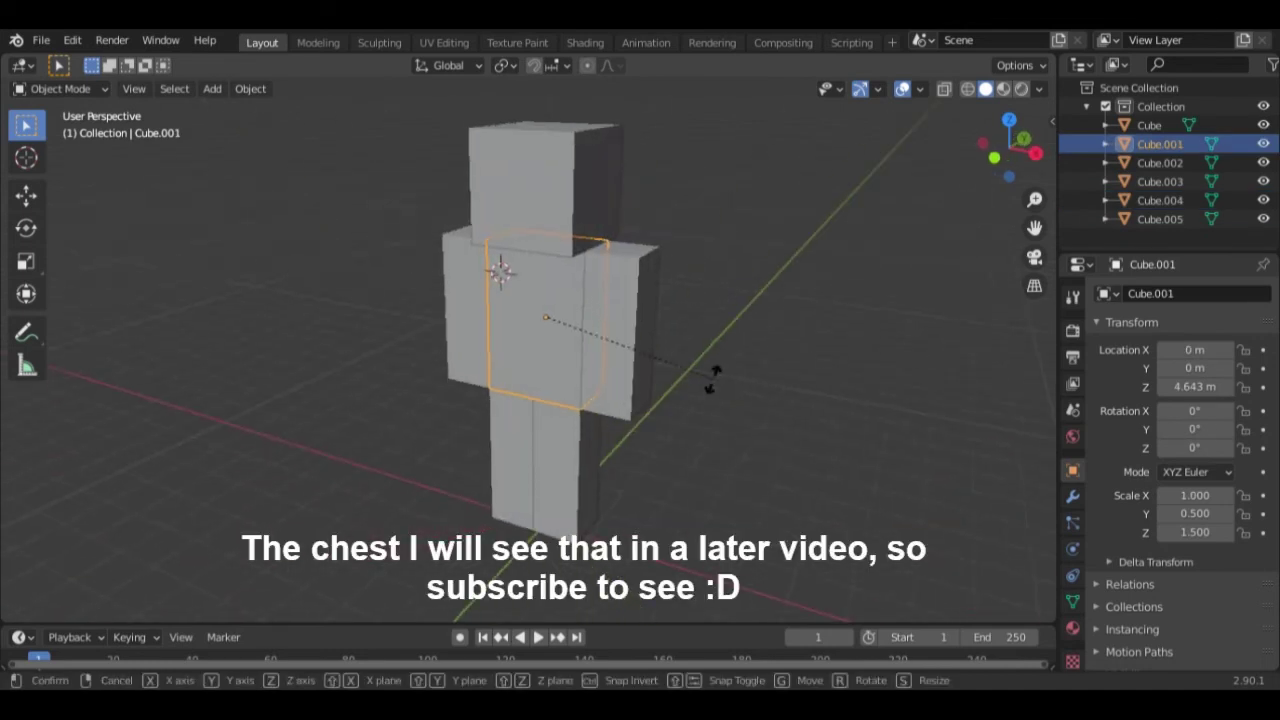
key(r)
key(x)
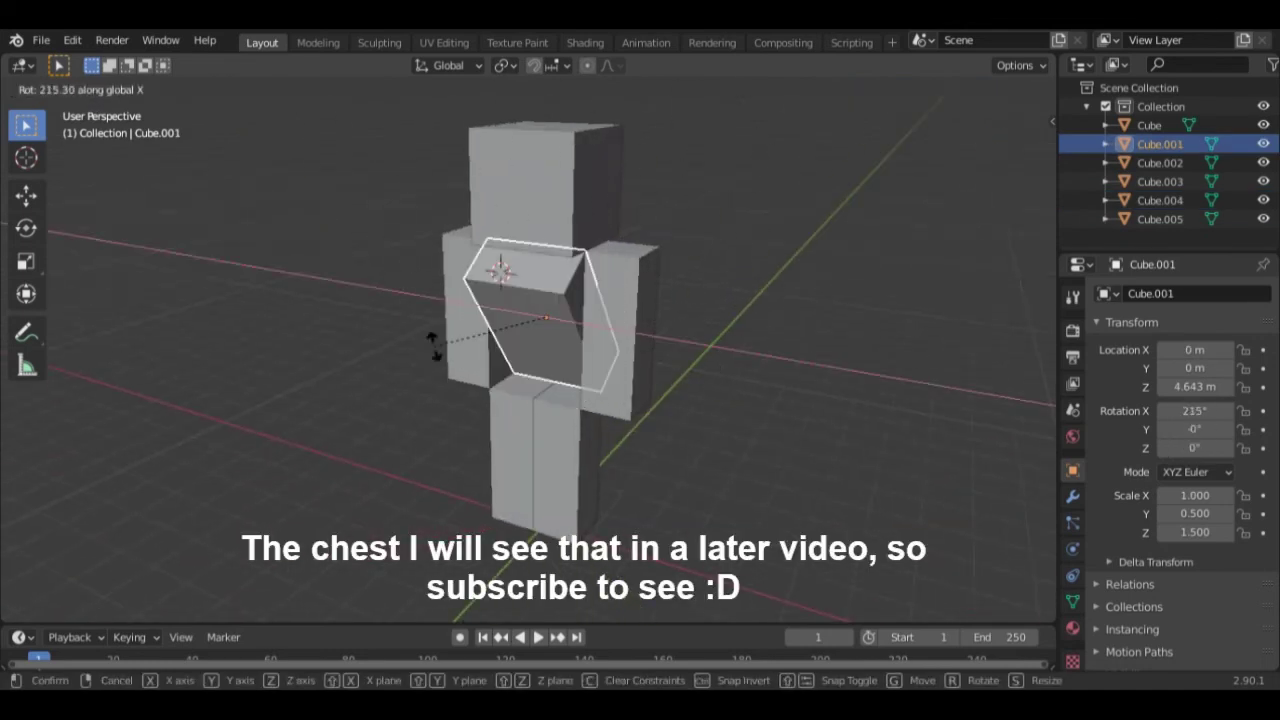
key(Escape)
middle_drag(542, 306, 613, 304)
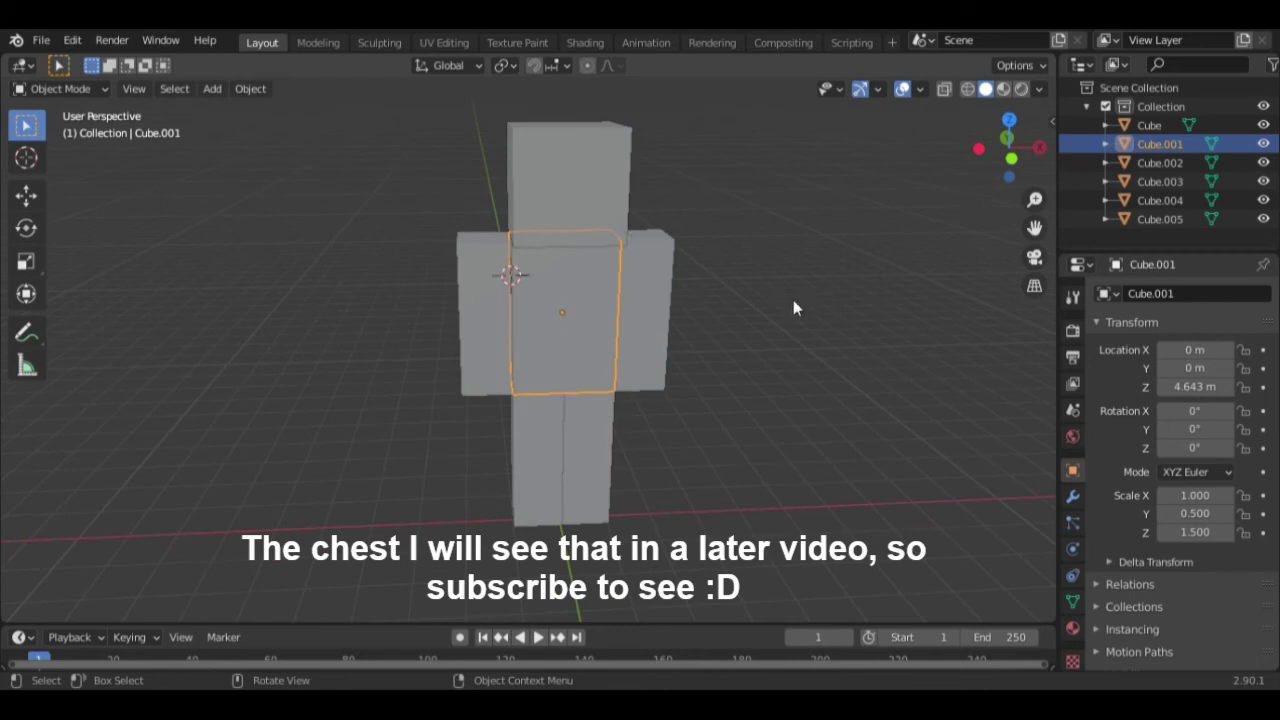
middle_drag(793, 300, 567, 312)
click(540, 221)
middle_drag(540, 221, 711, 229)
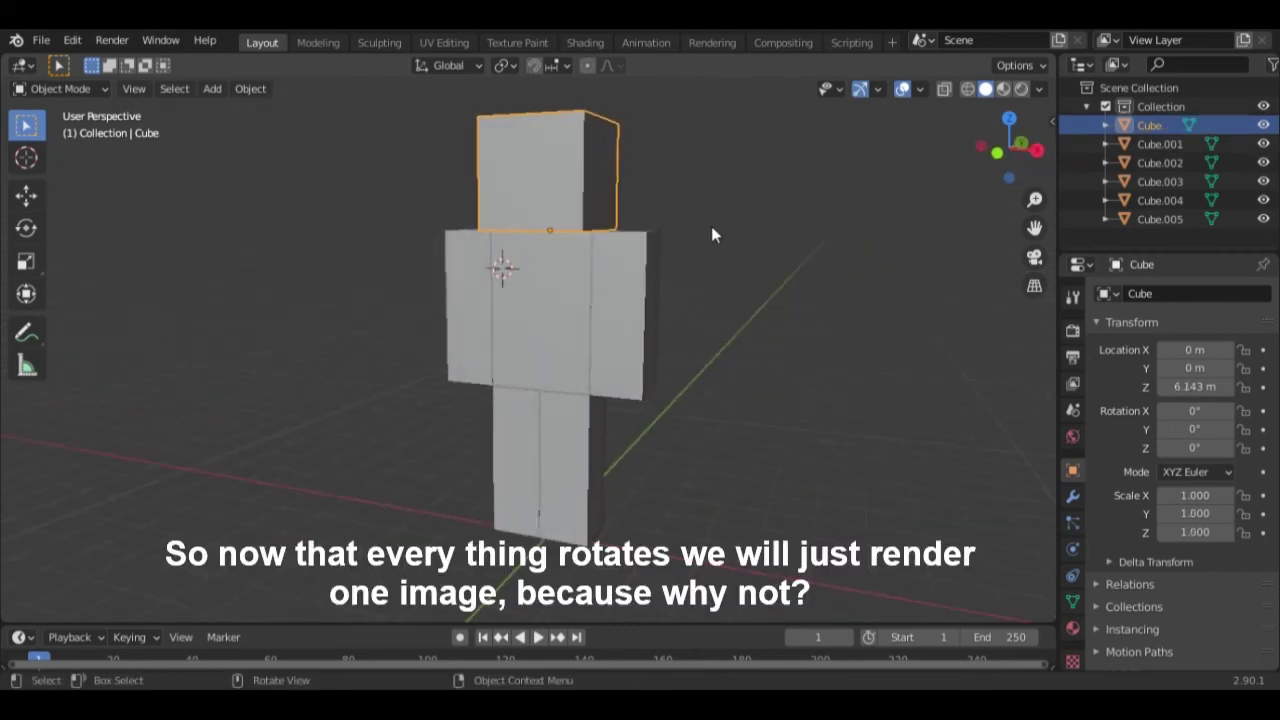
key(r)
key(x)
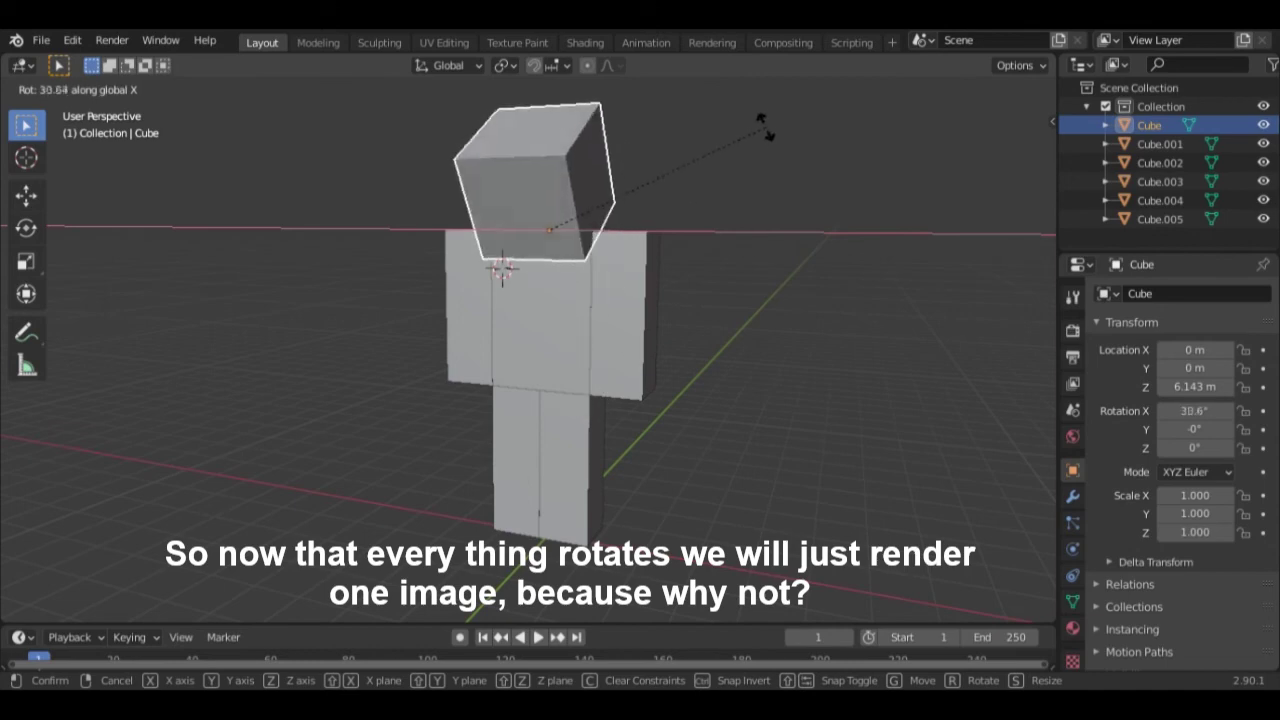
key(Escape)
mouse_move(776, 300)
middle_down()
mouse_move(903, 349)
mouse_move(903, 300)
mouse_move(859, 348)
middle_up()
mouse_move(757, 342)
middle_down()
mouse_move(738, 311)
mouse_move(766, 271)
mouse_move(780, 303)
middle_up()
scroll(760, 310, down, 4)
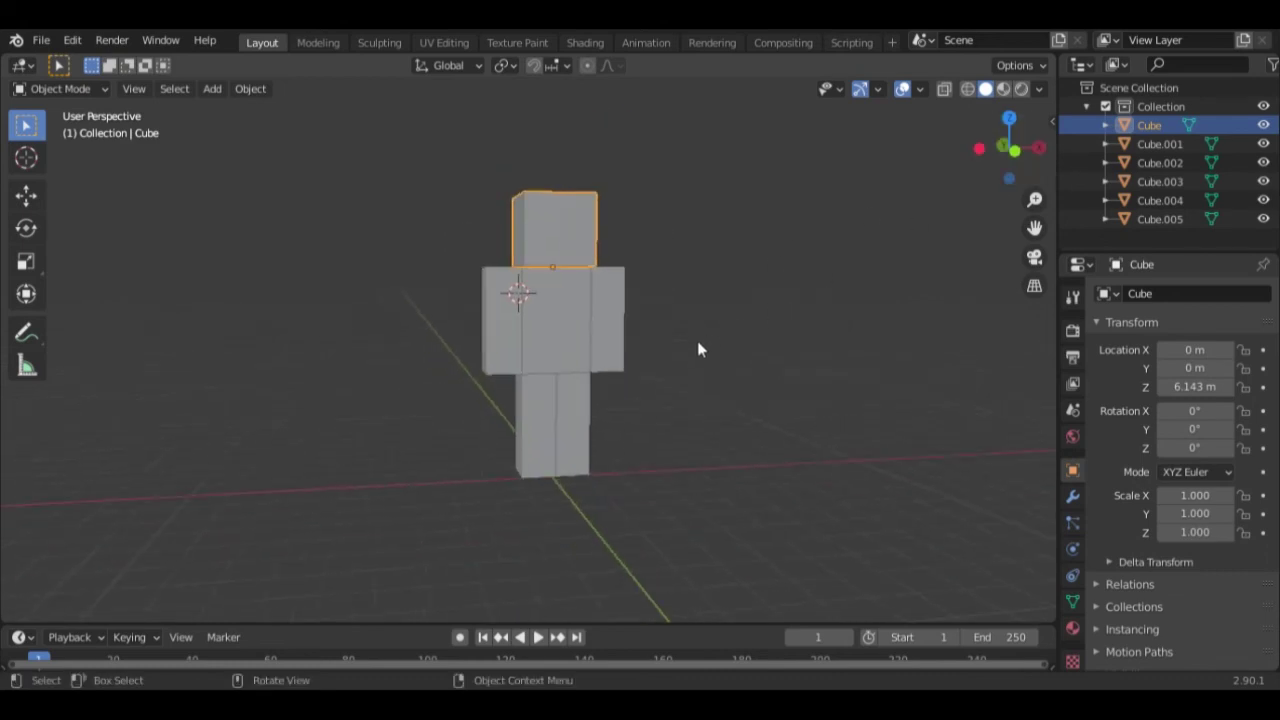
middle_drag(697, 346, 623, 371)
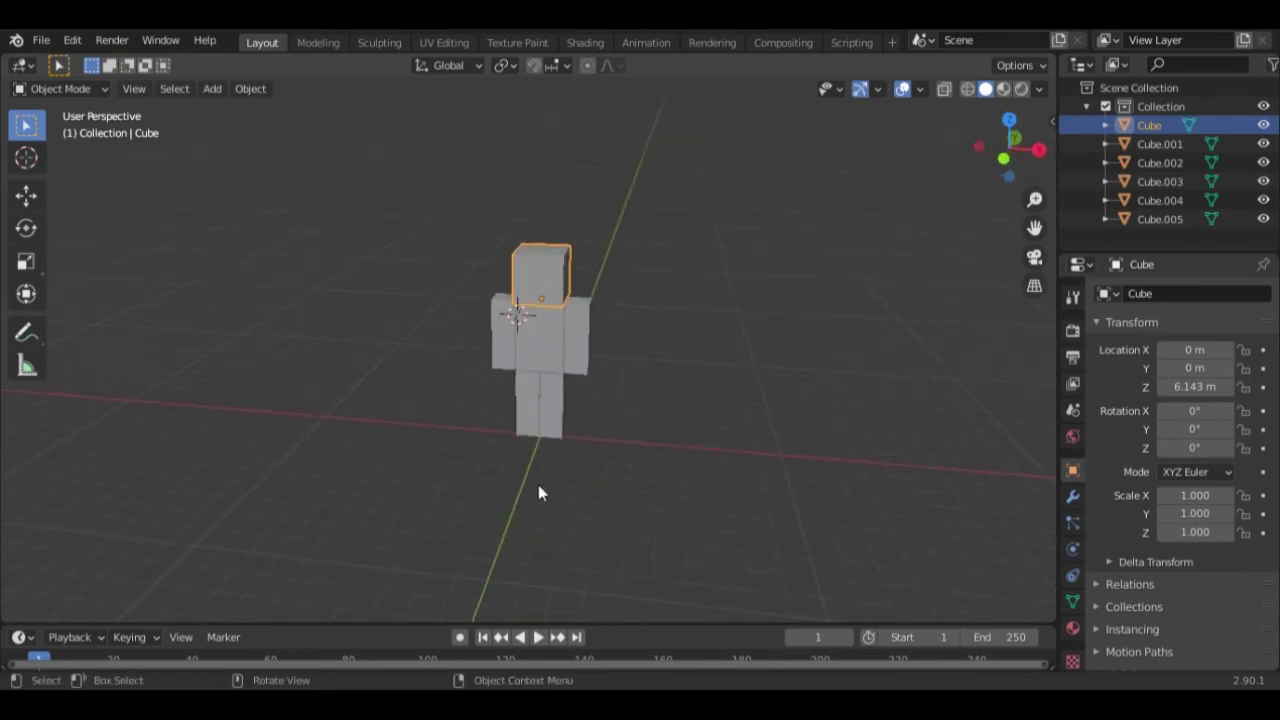
Step: Add a camera to the scene, shift it left, and look through it
right_click(538, 450)
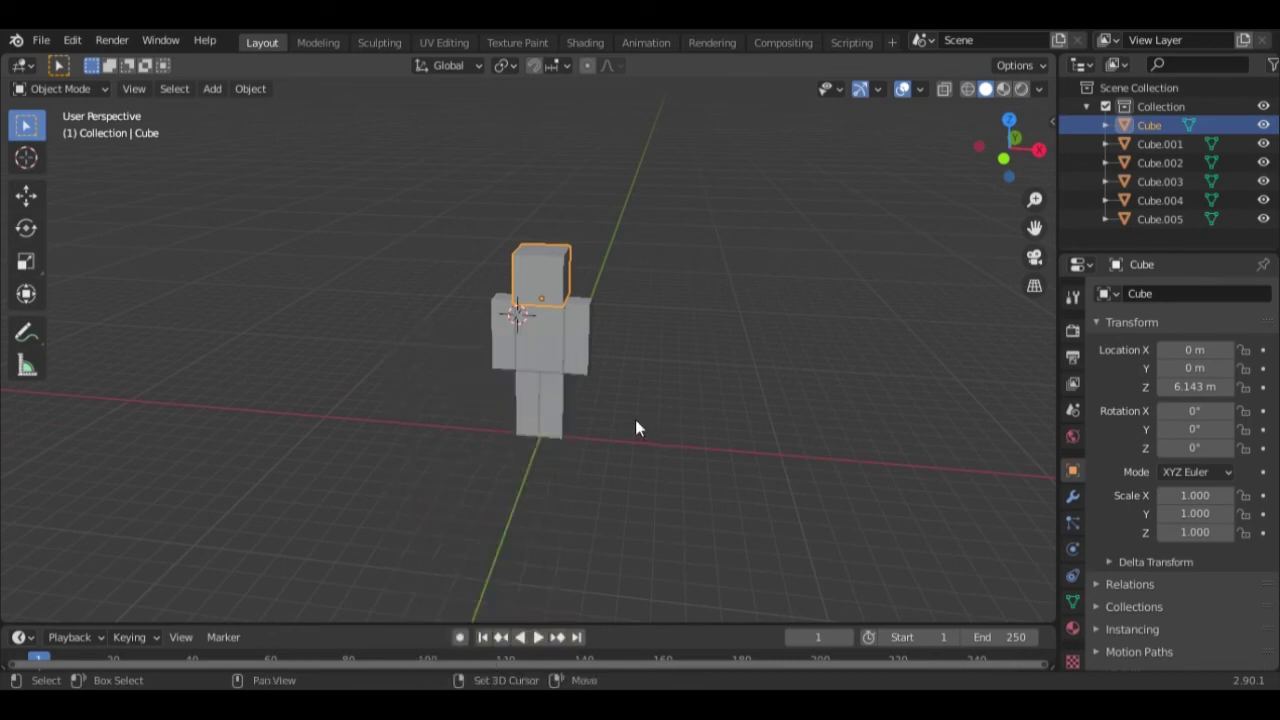
key(shift+a)
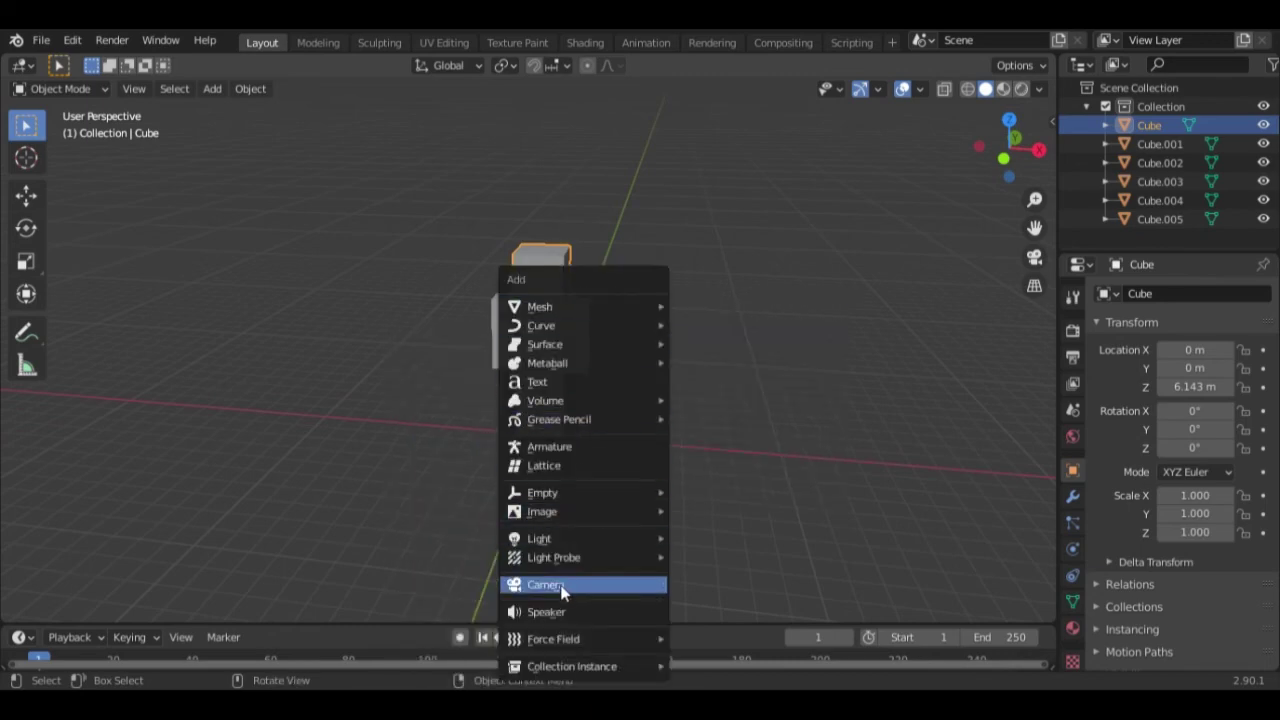
click(556, 584)
mouse_move(554, 582)
middle_down()
mouse_move(591, 470)
mouse_move(522, 488)
middle_up()
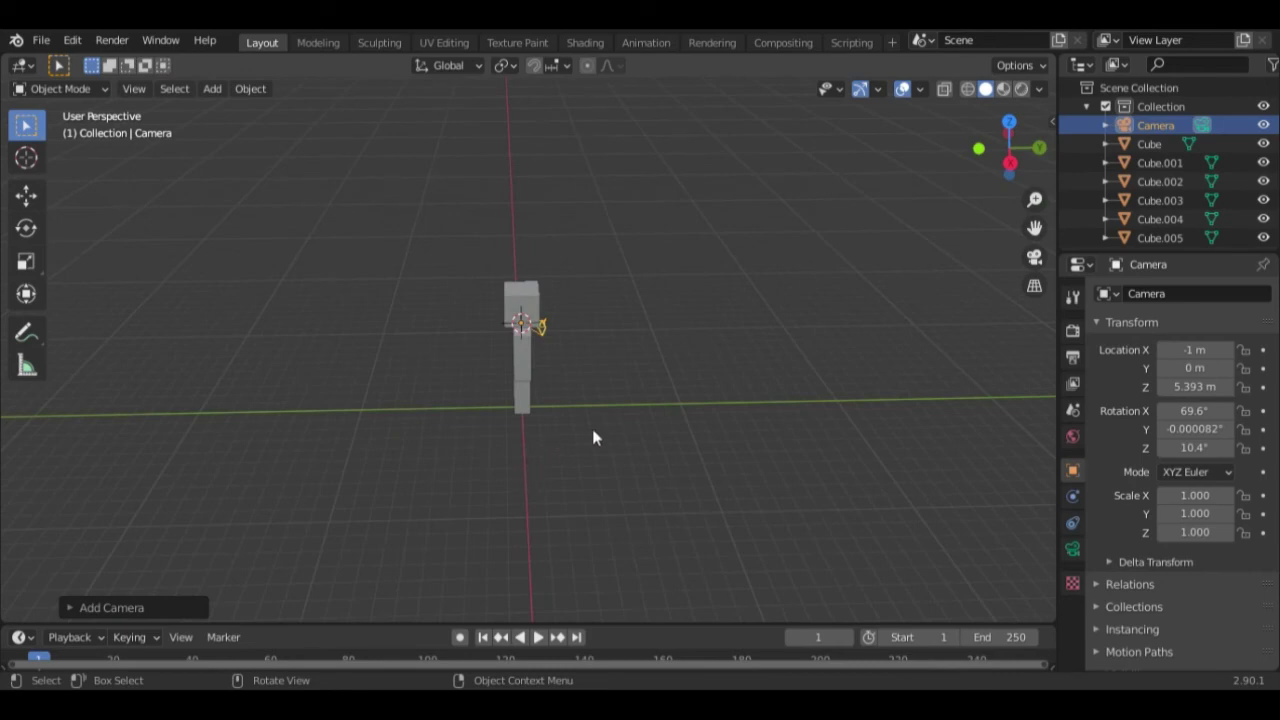
key(g)
click(430, 403)
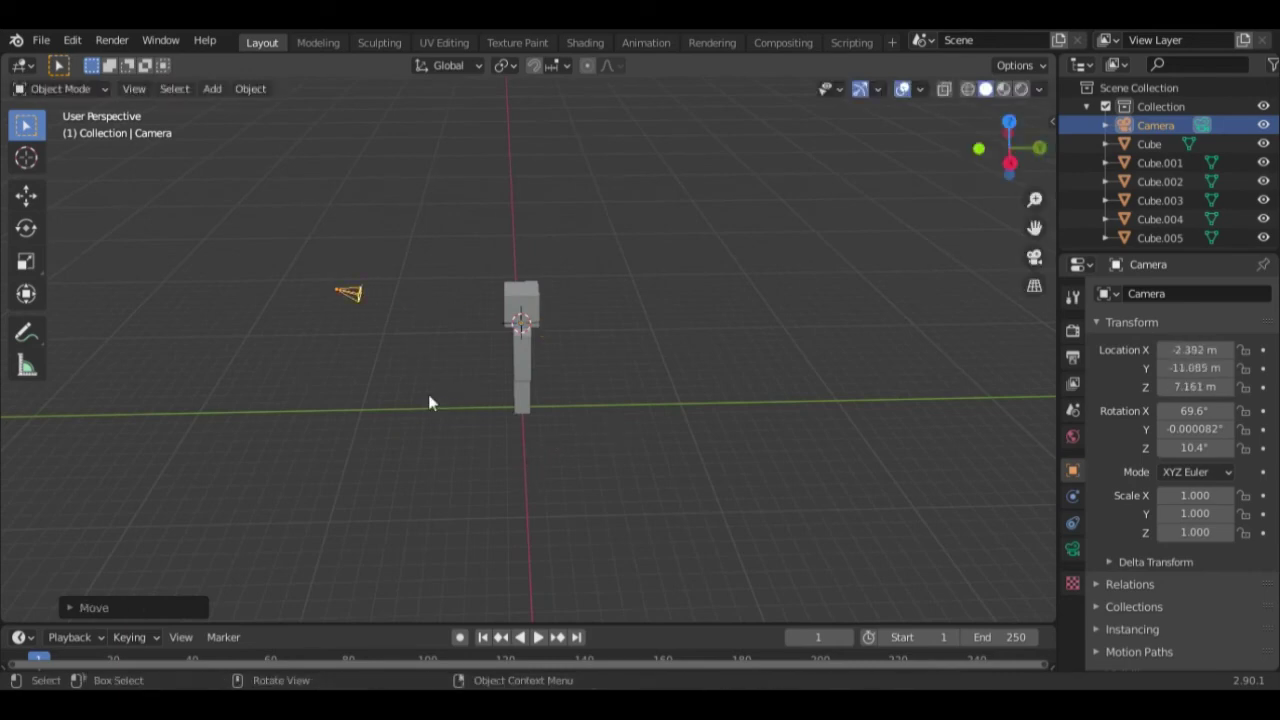
key(KP_0)
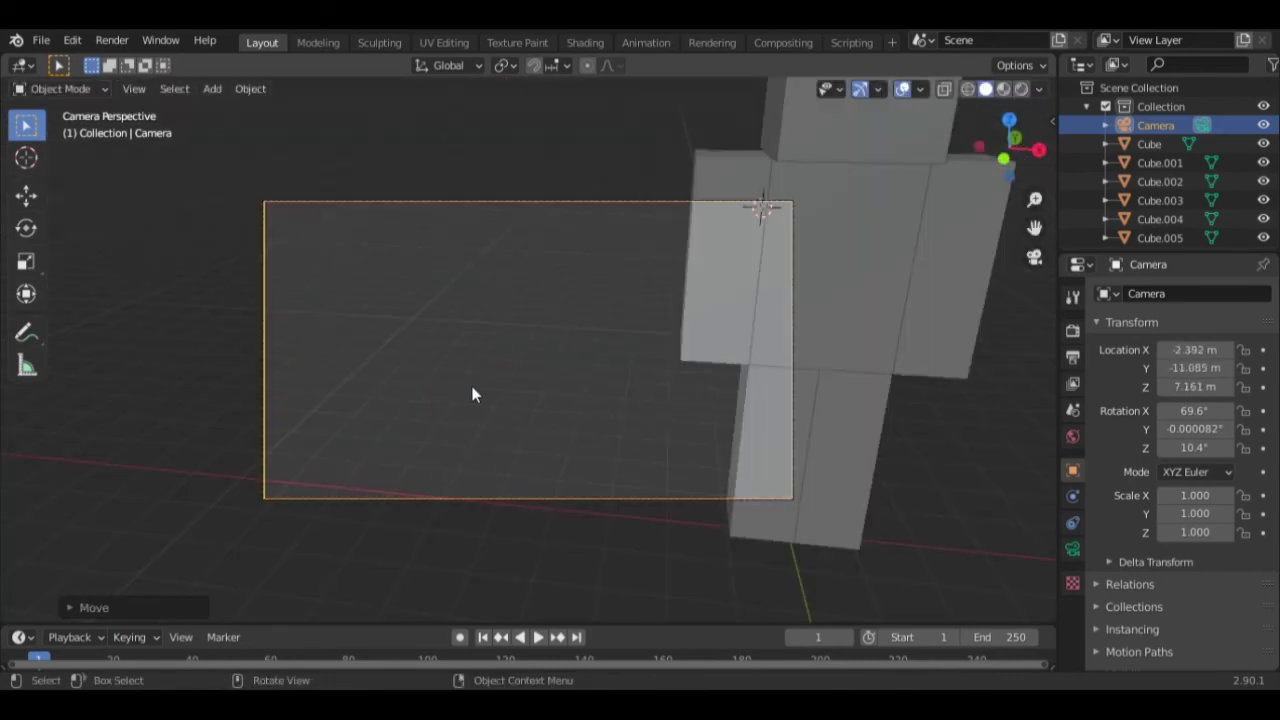
Step: Move the camera along X and Y to Y -16.511 m and tilt it 86.5° about X
key(g)
key(x)
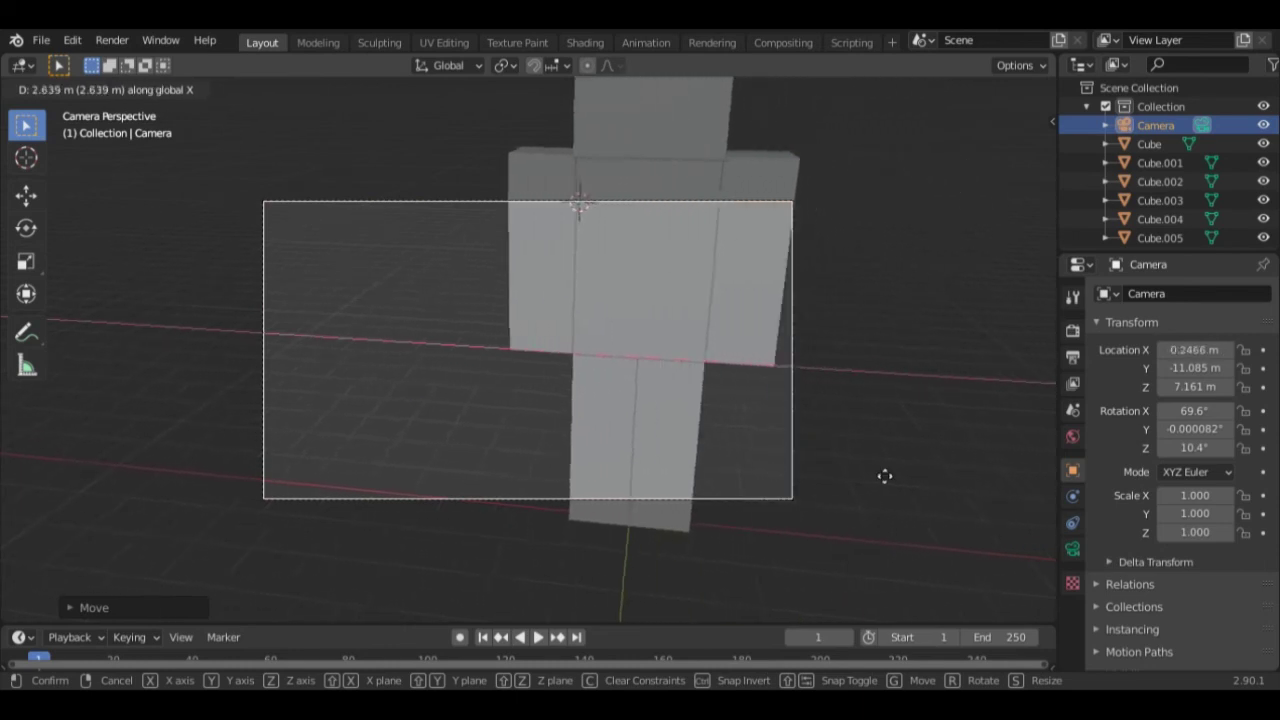
click(1011, 491)
key(g)
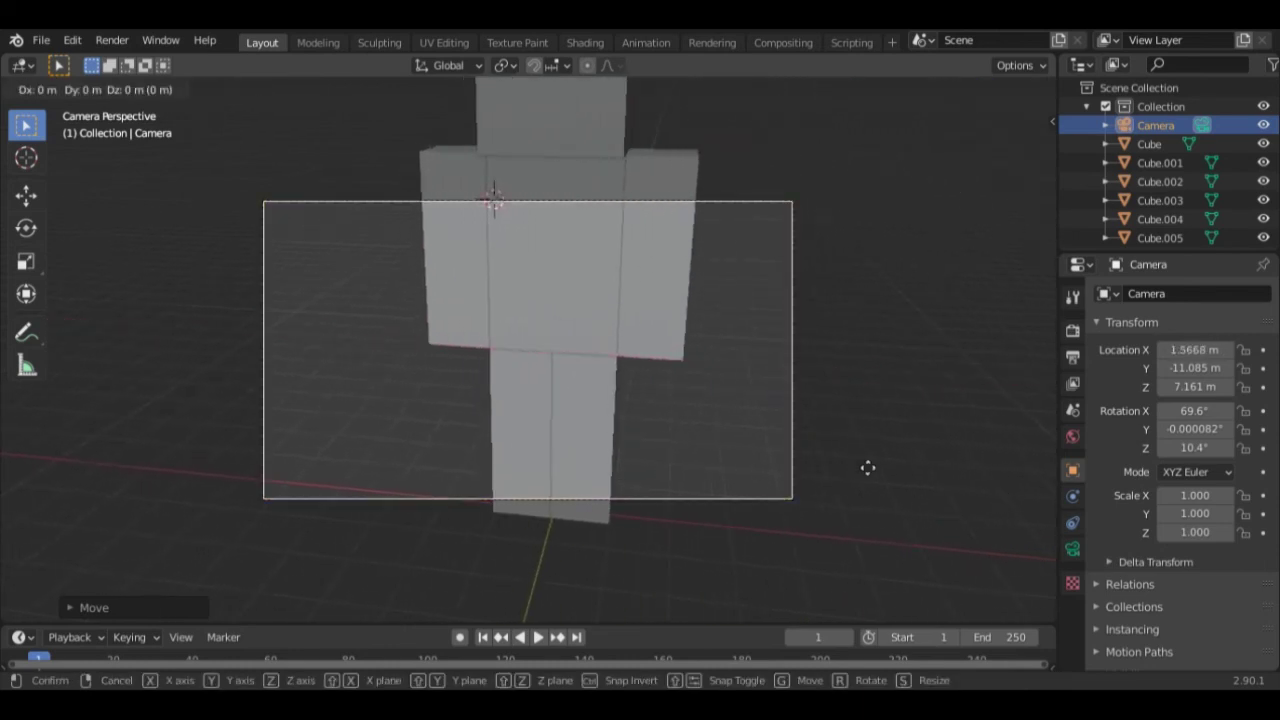
key(y)
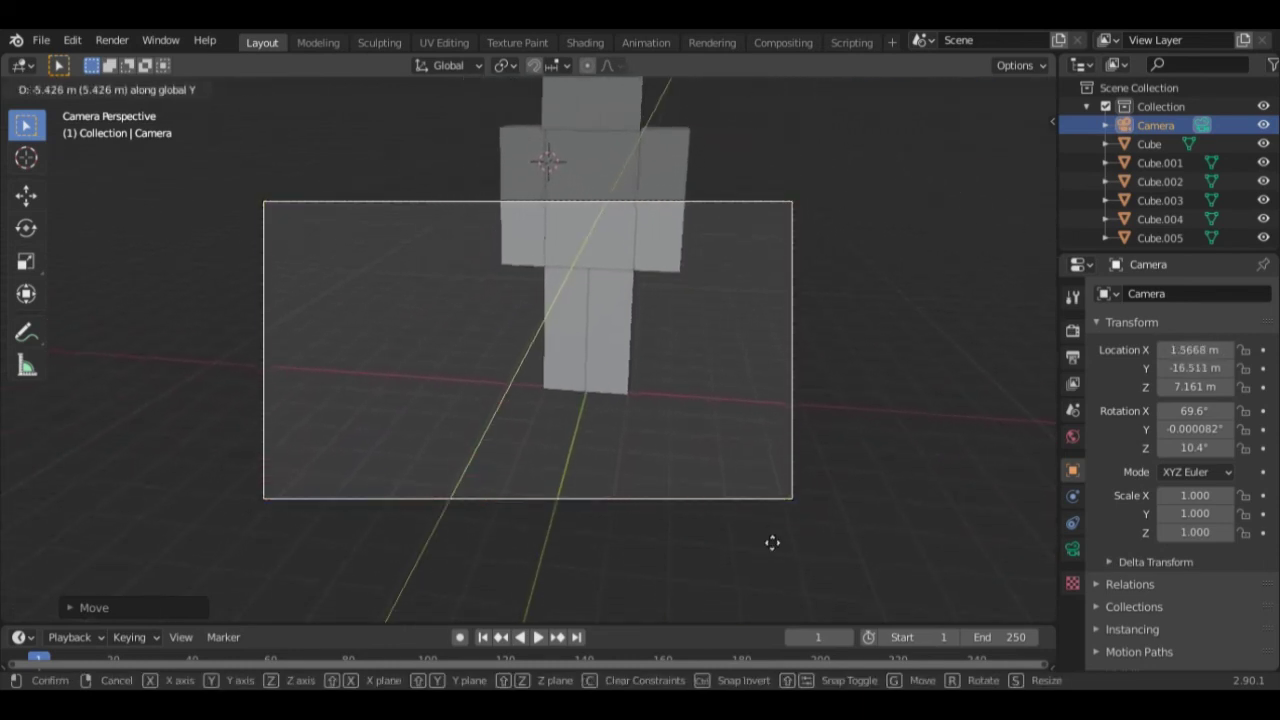
click(772, 542)
key(r)
key(x)
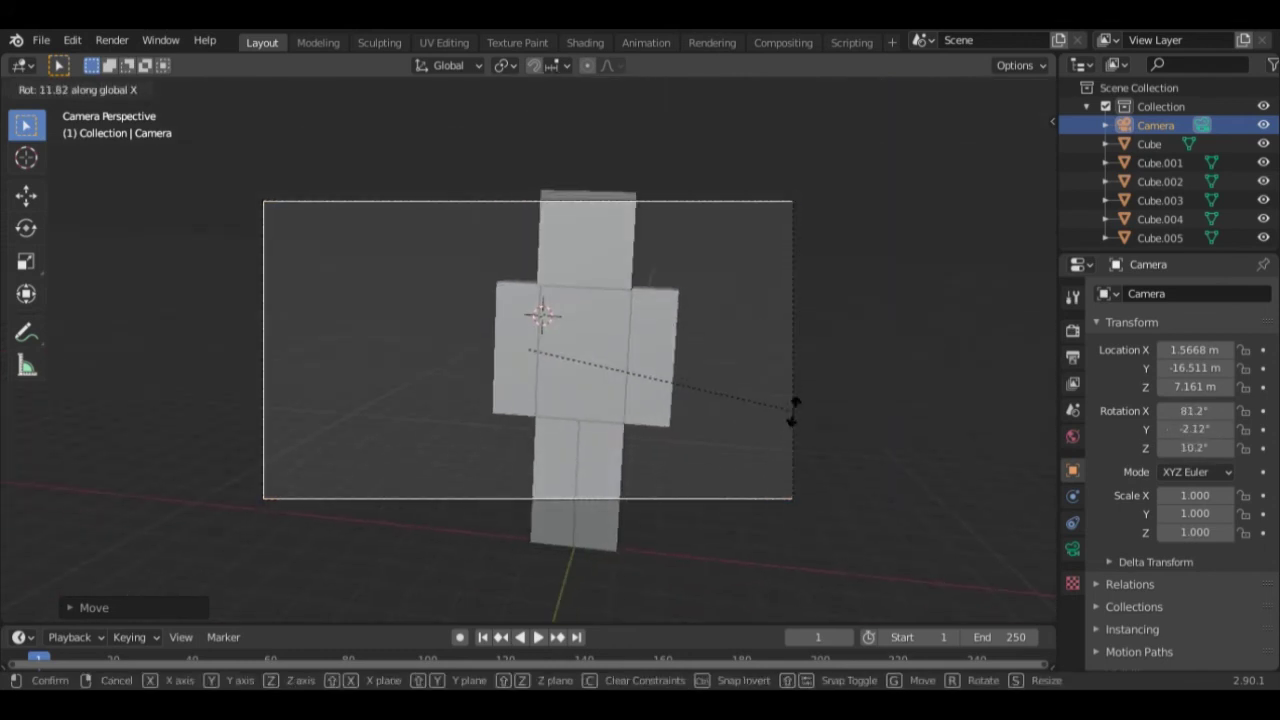
click(794, 385)
Step: Render a test image, then add a Sun light to the scene
click(109, 41)
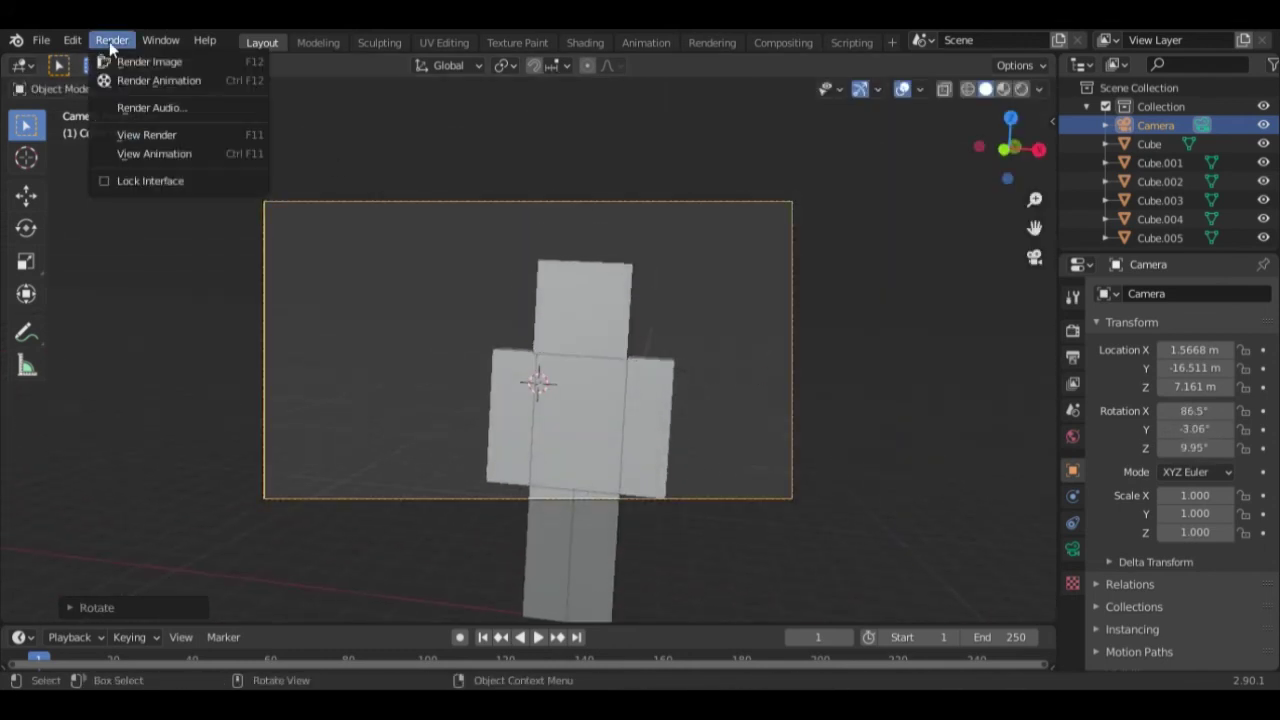
click(158, 64)
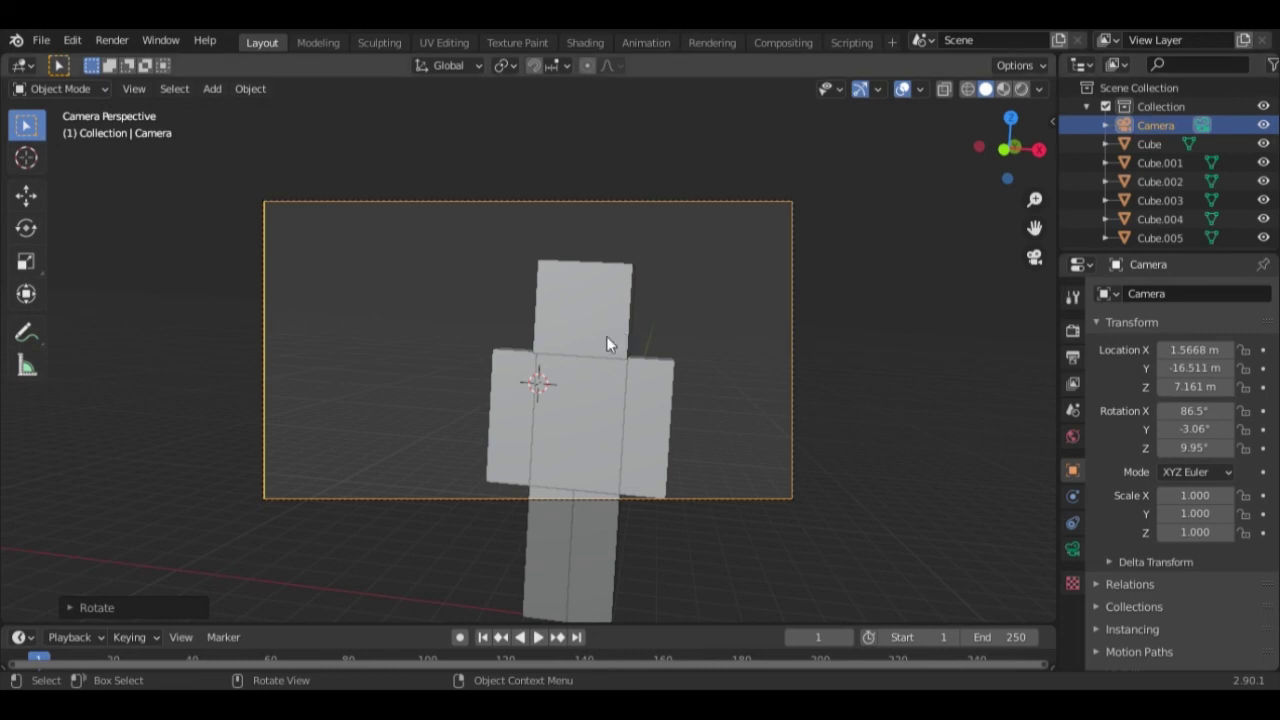
key(shift+a)
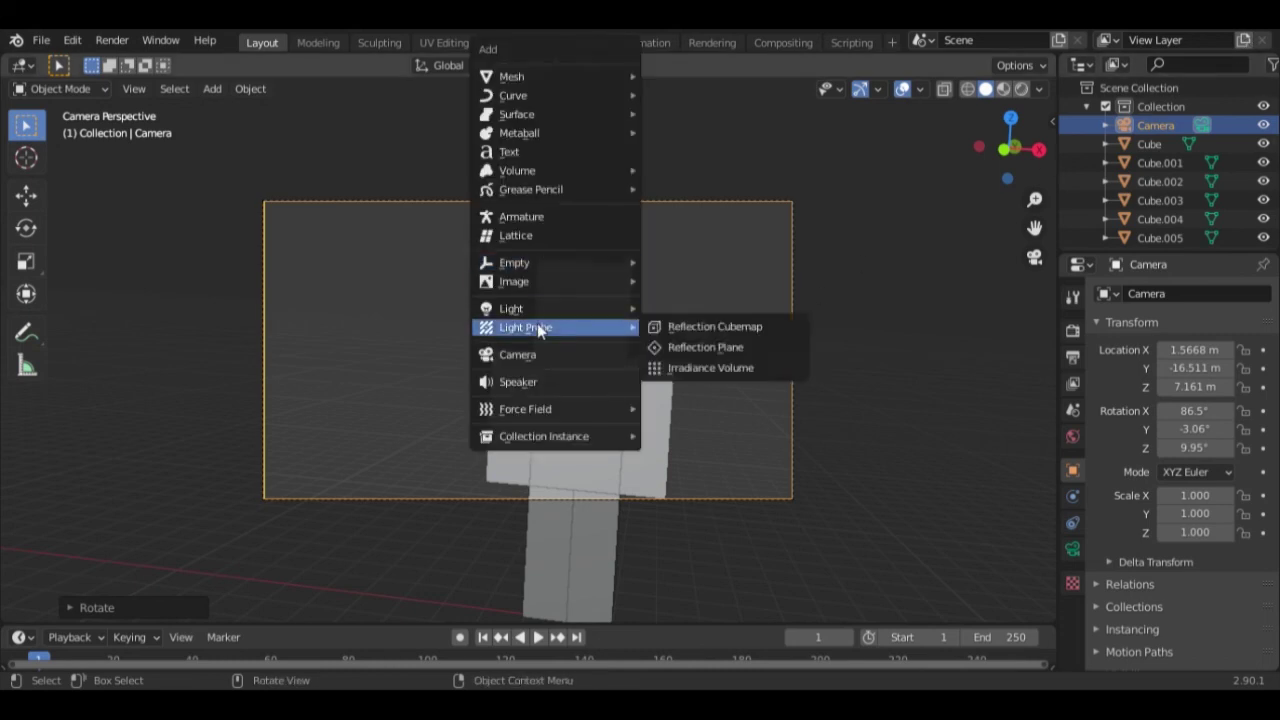
mouse_move(511, 308)
click(687, 325)
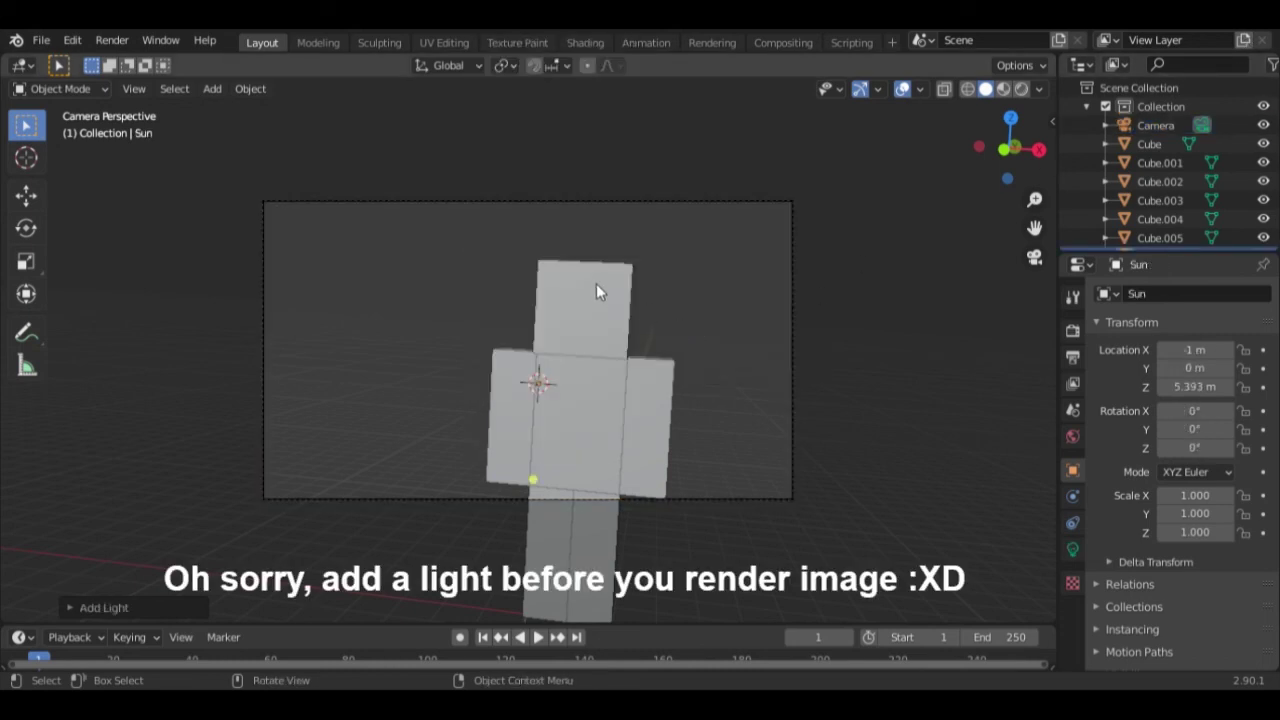
mouse_move(633, 362)
middle_down()
mouse_move(514, 424)
mouse_move(569, 456)
mouse_move(540, 436)
middle_up()
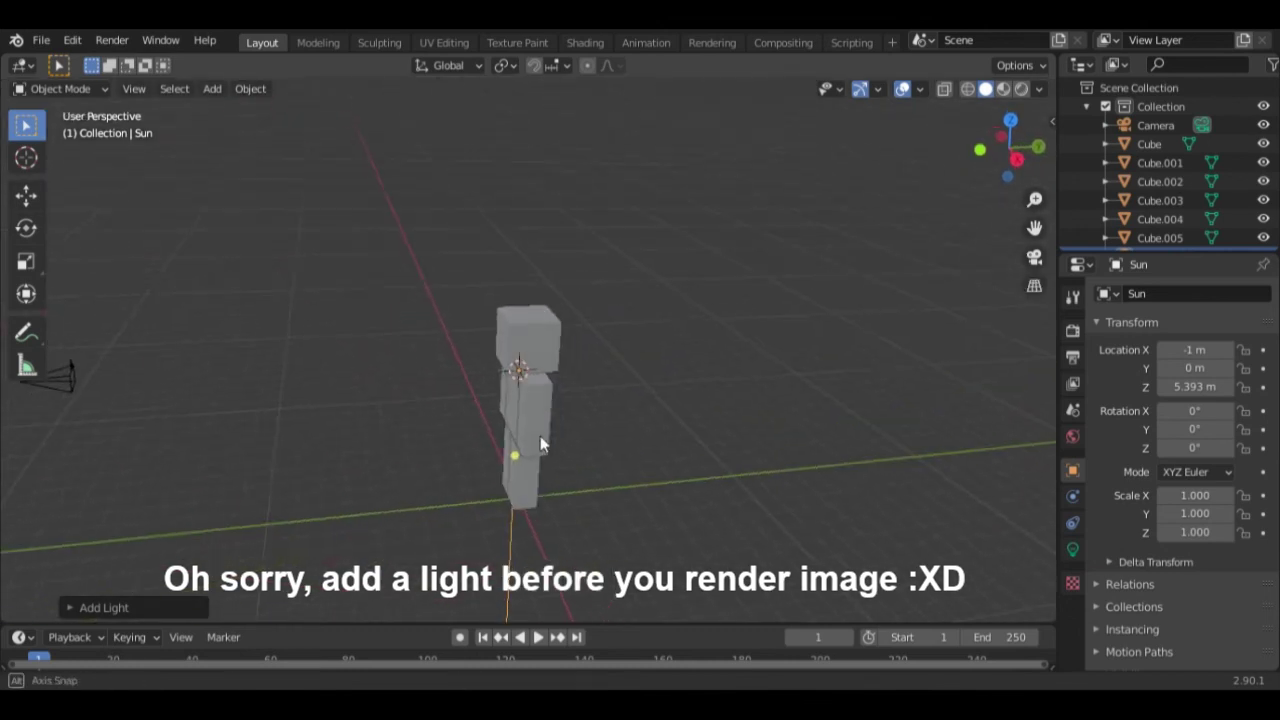
Step: Place the sun above-left of the figure at X -3.03, Y -2.94, Z 8.25 m and view through the camera
key(g)
click(491, 389)
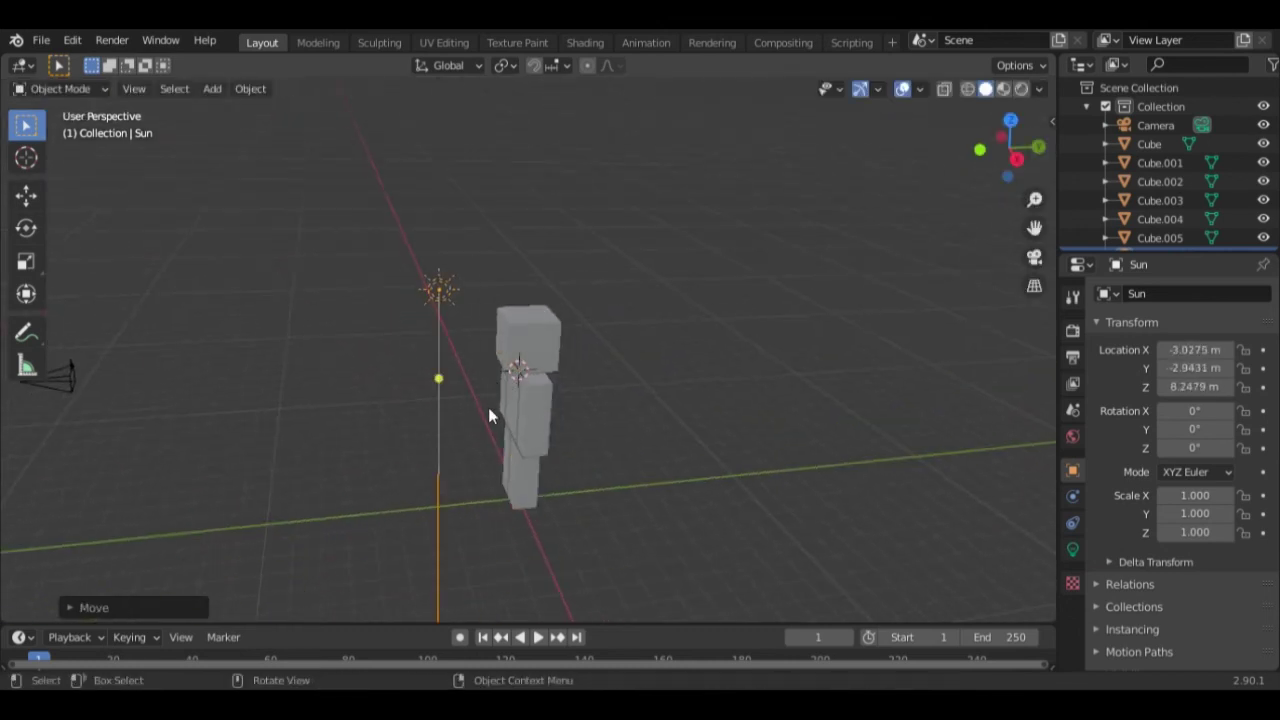
key(KP_0)
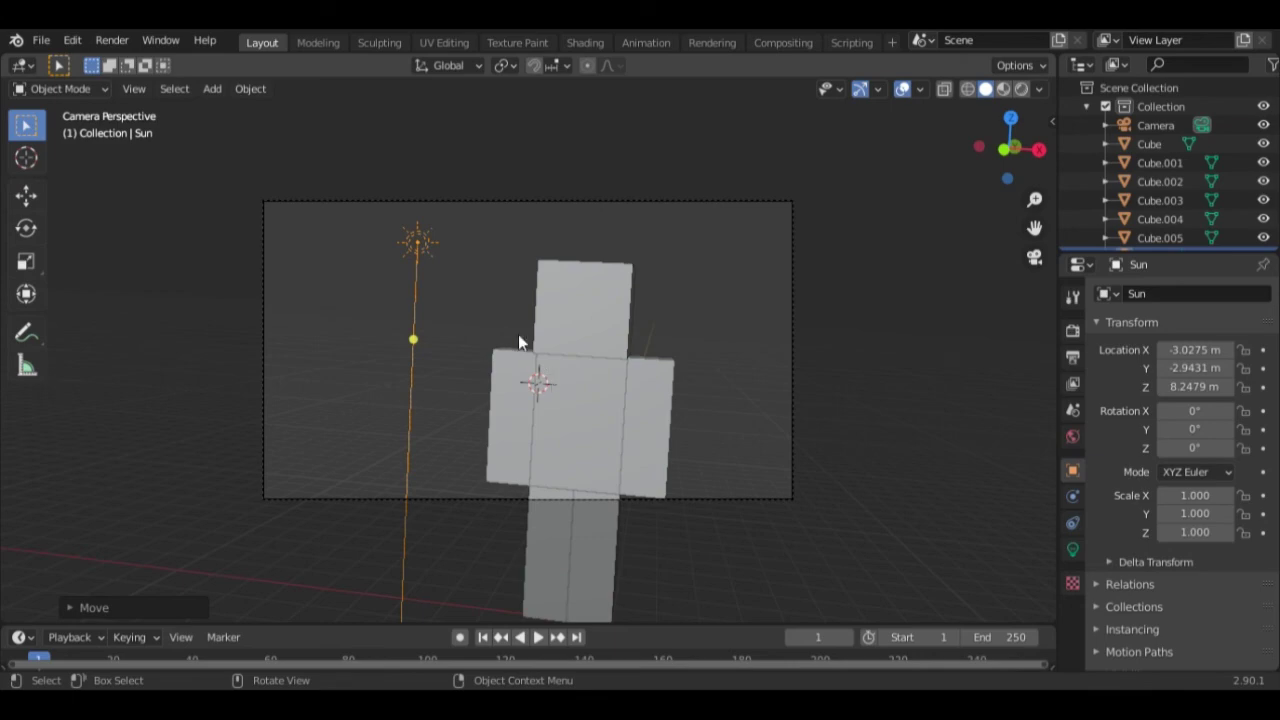
click(111, 40)
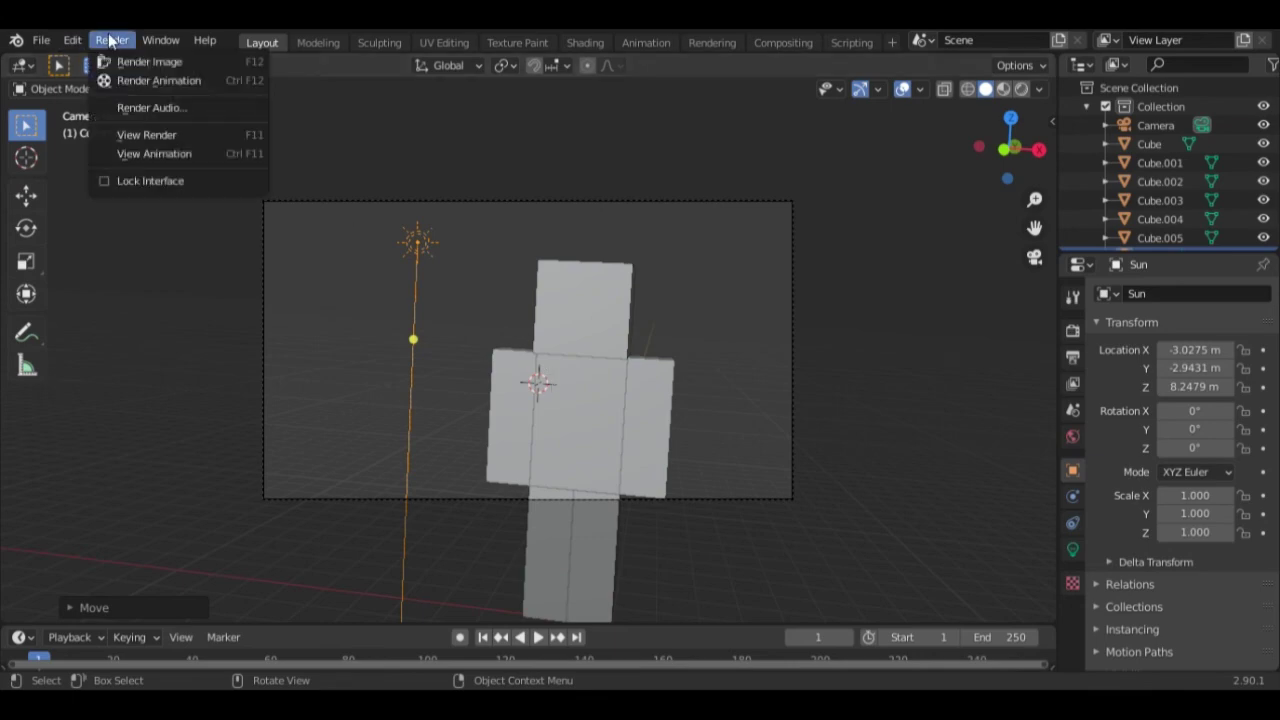
Step: Render an image of the sun-lit grey blocky character from the camera
click(153, 64)
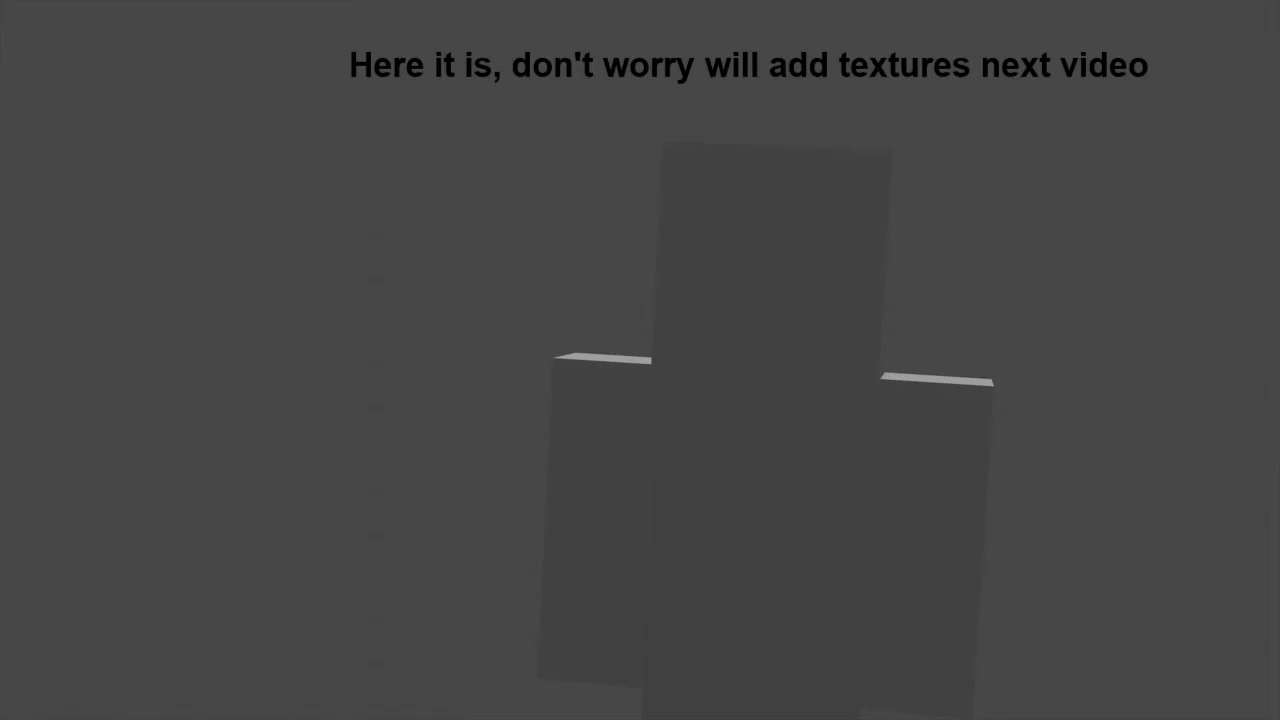